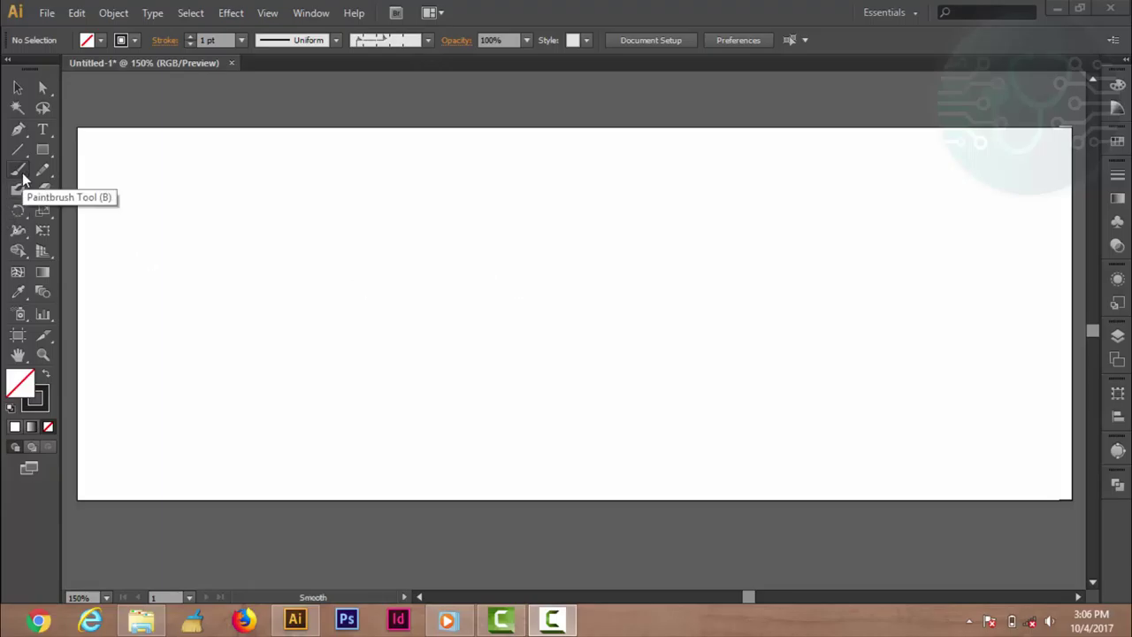
- Paint a dashed wavy stroke across the upper artboard, then pick the double-line arrow brush
click(22, 176)
click(22, 174)
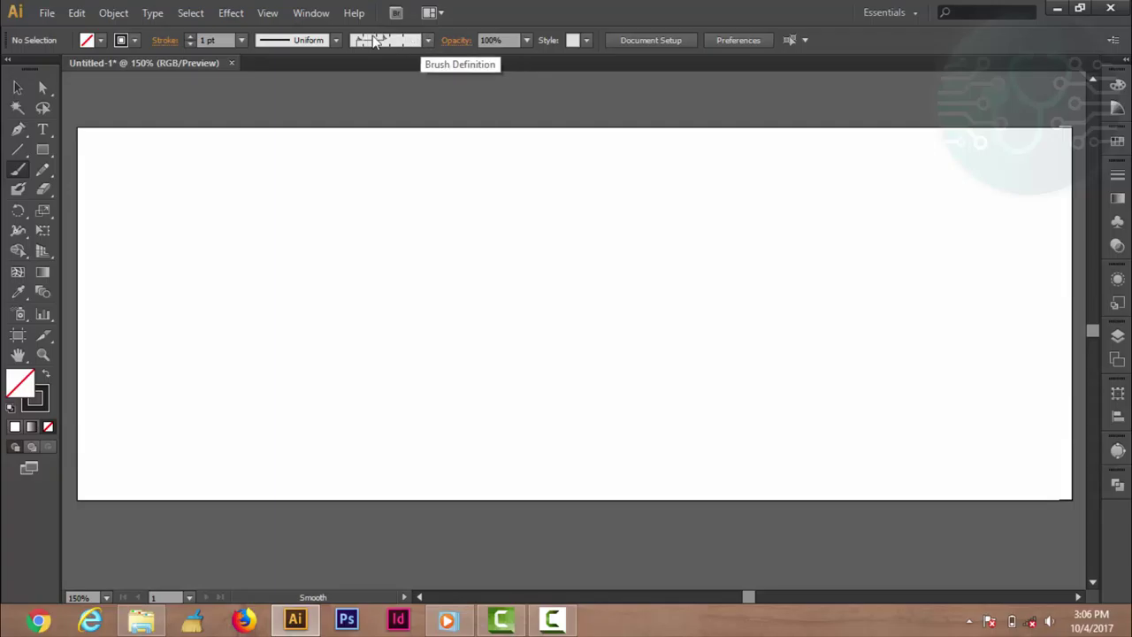
click(429, 40)
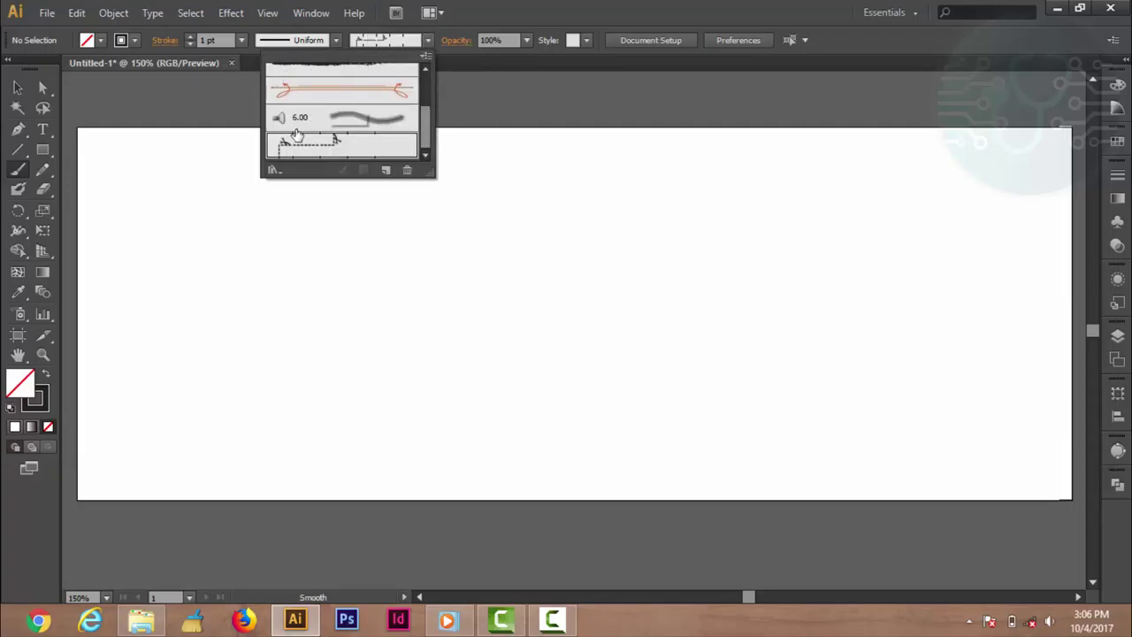
click(181, 152)
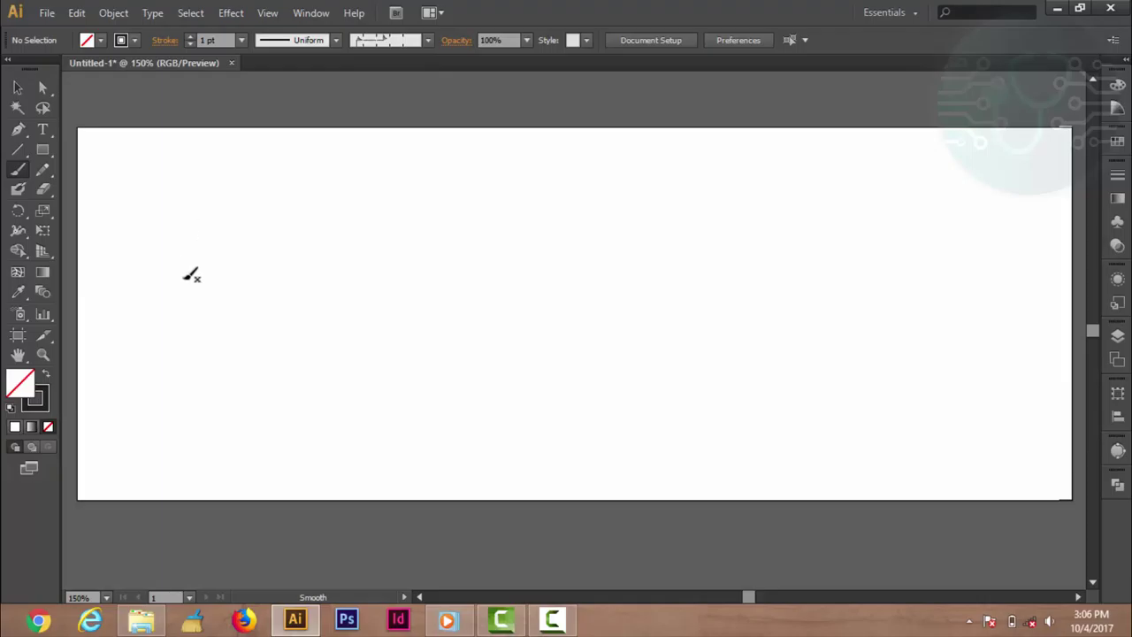
drag(184, 276, 657, 248)
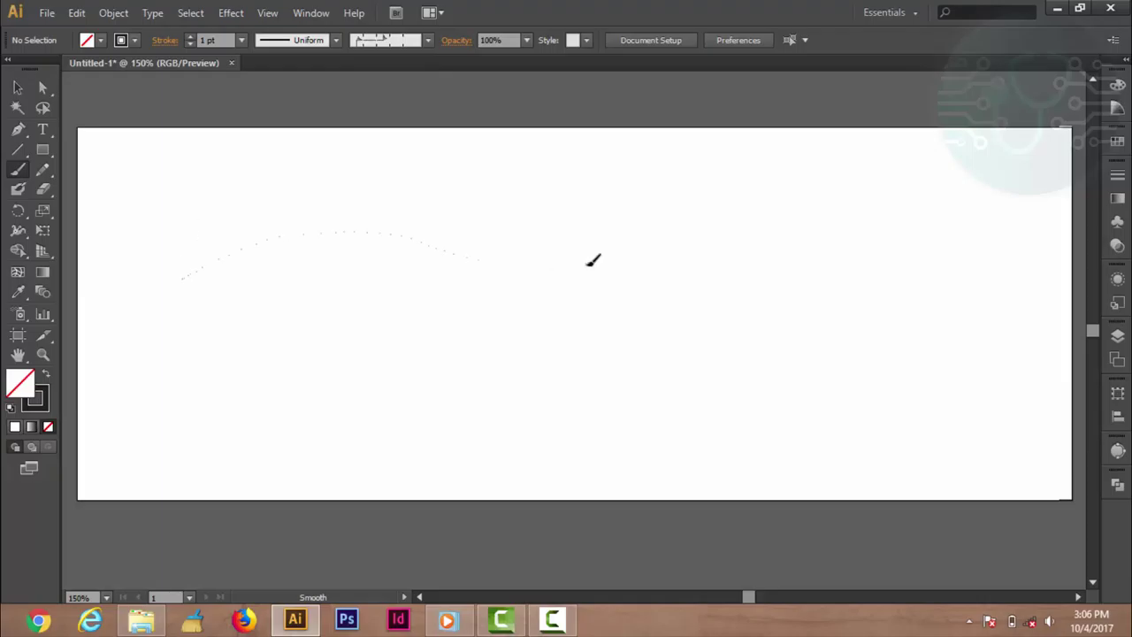
click(428, 41)
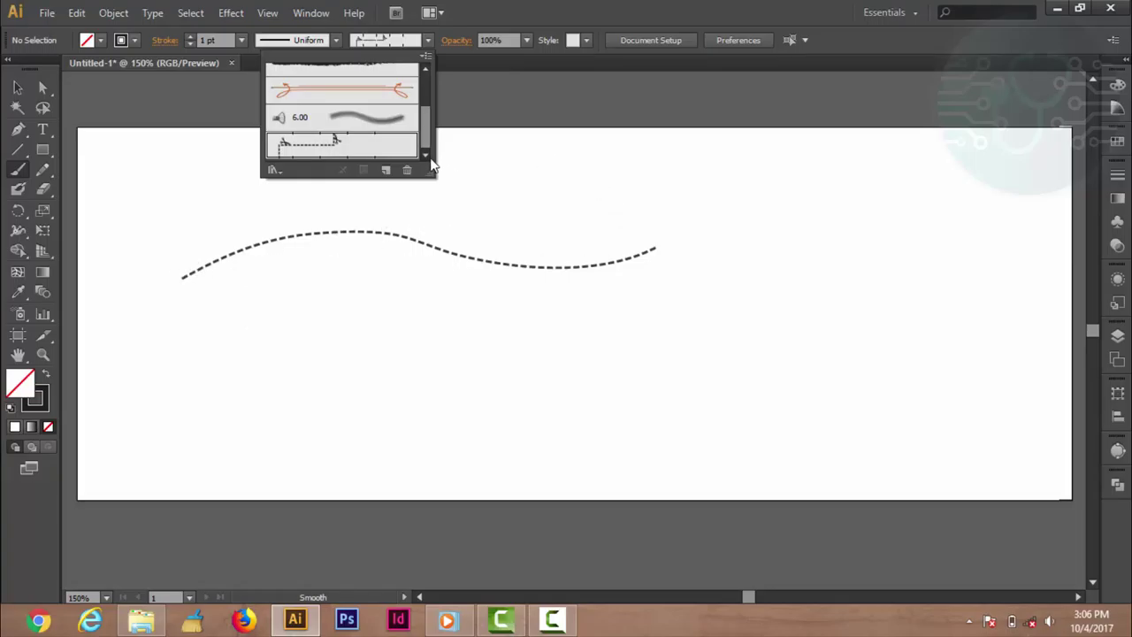
click(382, 90)
- Paint a long sweeping double-line arrow stroke below the dashed wave, then bring up the brush libraries
click(281, 320)
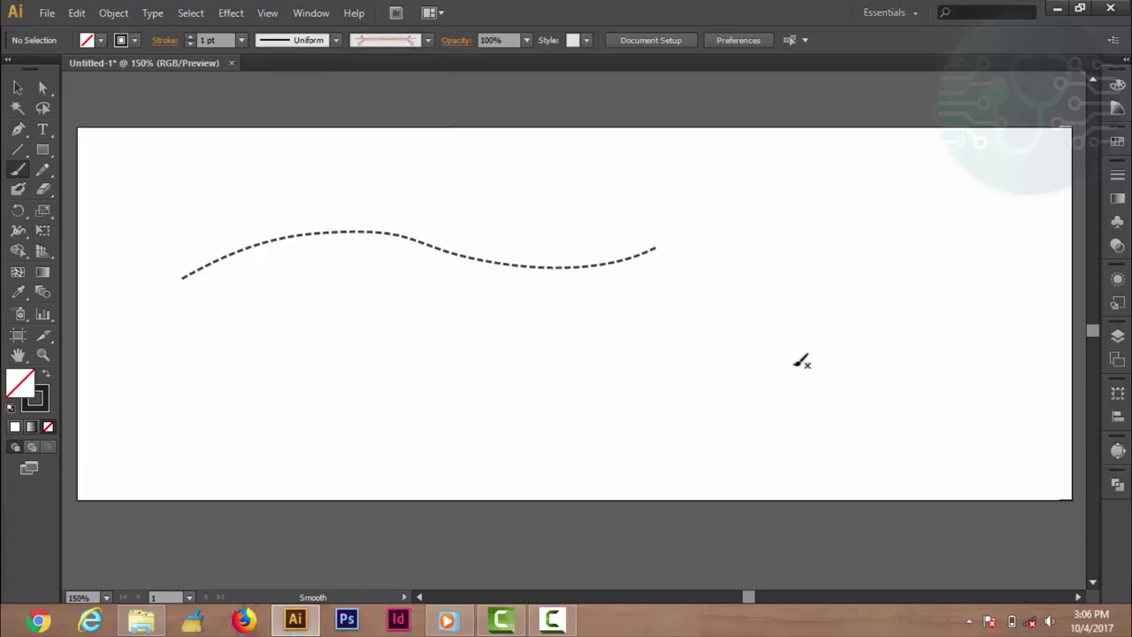
drag(210, 323, 941, 269)
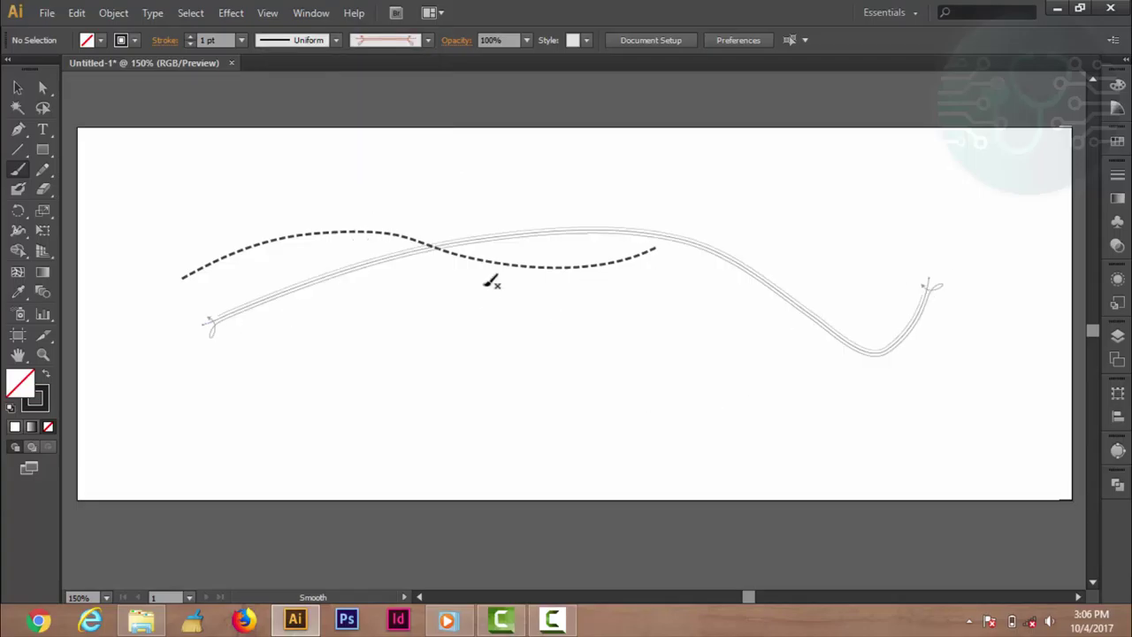
click(428, 39)
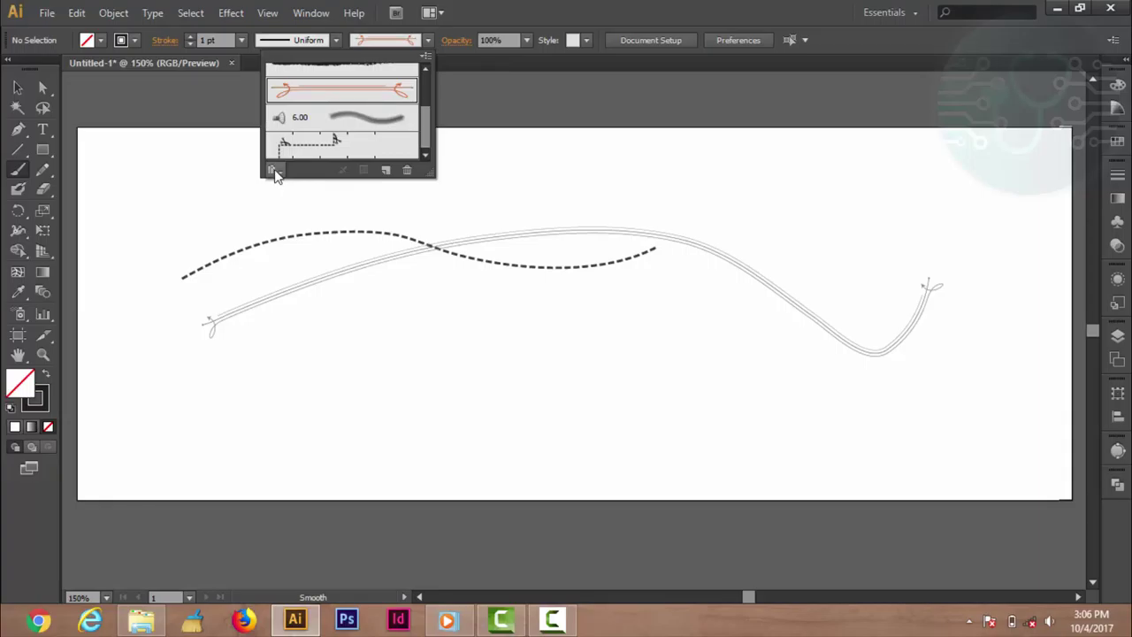
click(274, 171)
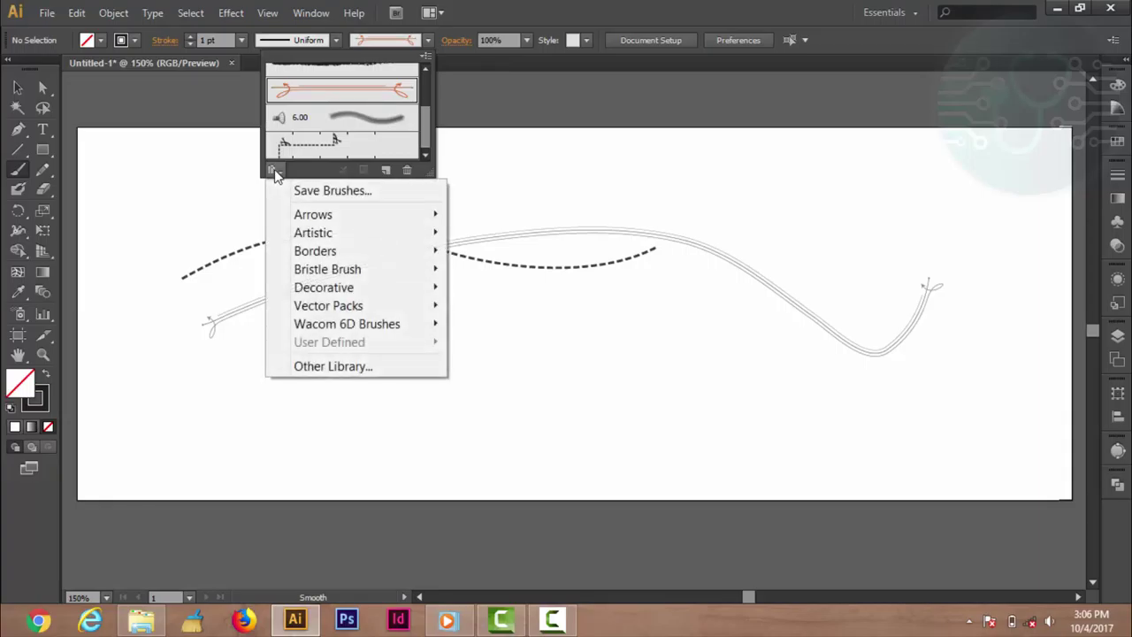
- Load Arrows_Special and paint two Arrow 2.02 strokes: one straight across the top, one curving up
click(275, 171)
click(279, 173)
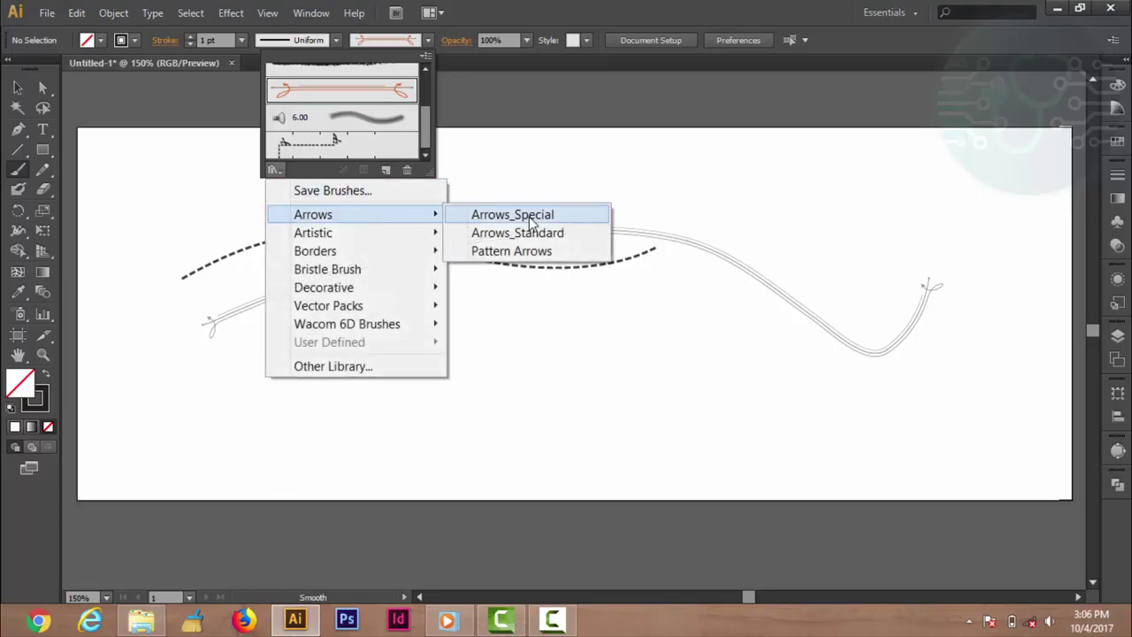
mouse_move(313, 214)
click(517, 214)
click(624, 329)
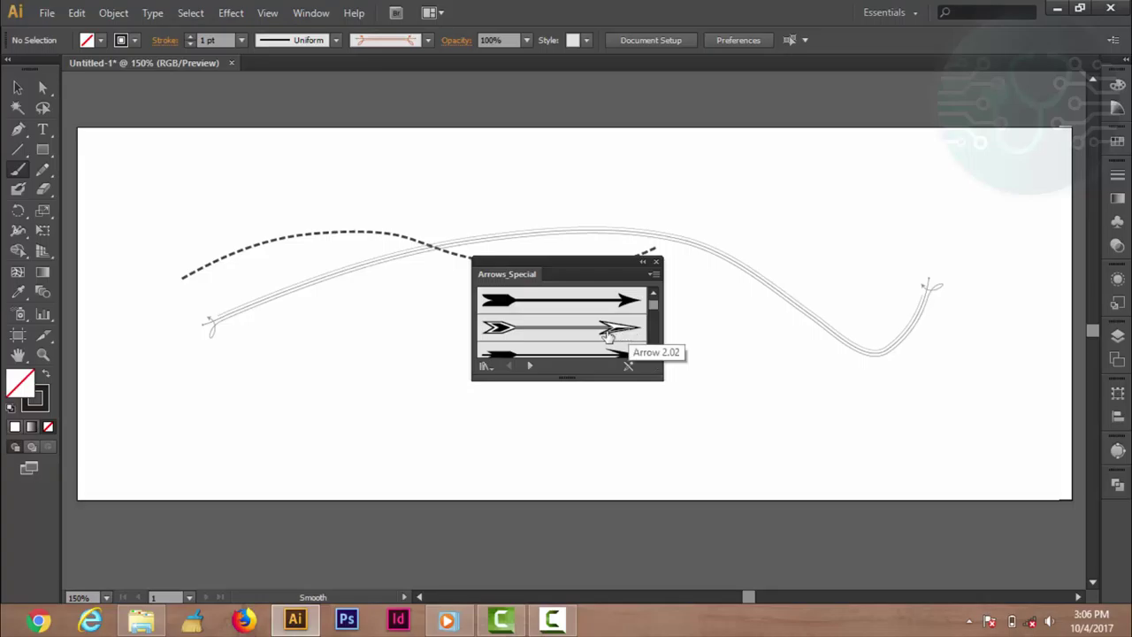
click(607, 335)
drag(230, 186, 722, 170)
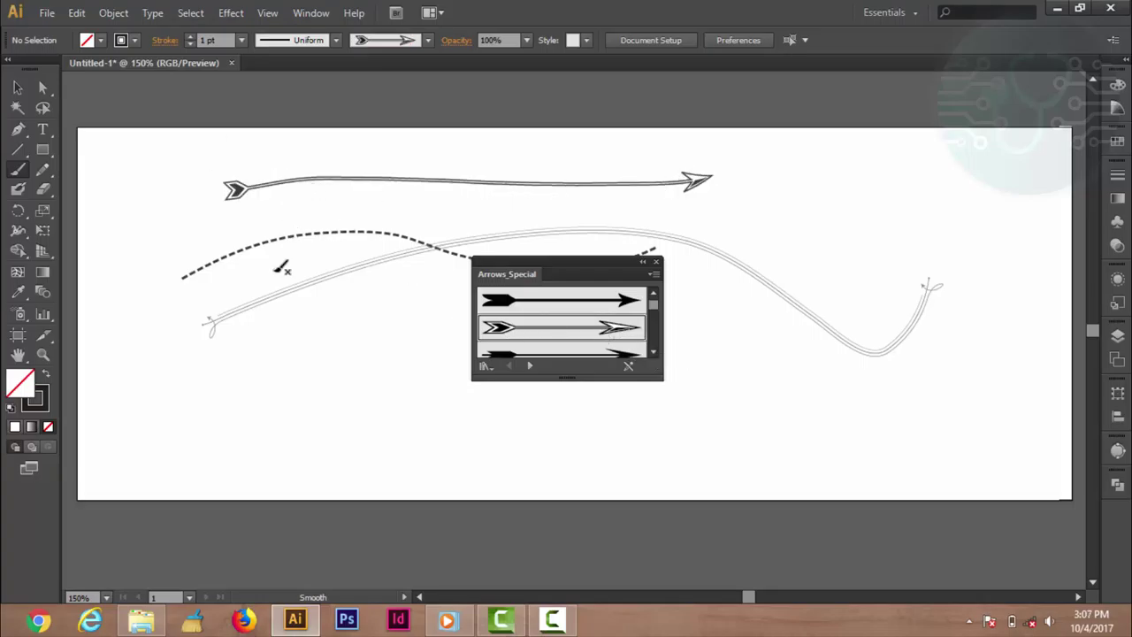
mouse_move(281, 264)
mouse_down()
mouse_move(344, 220)
mouse_move(623, 224)
mouse_up()
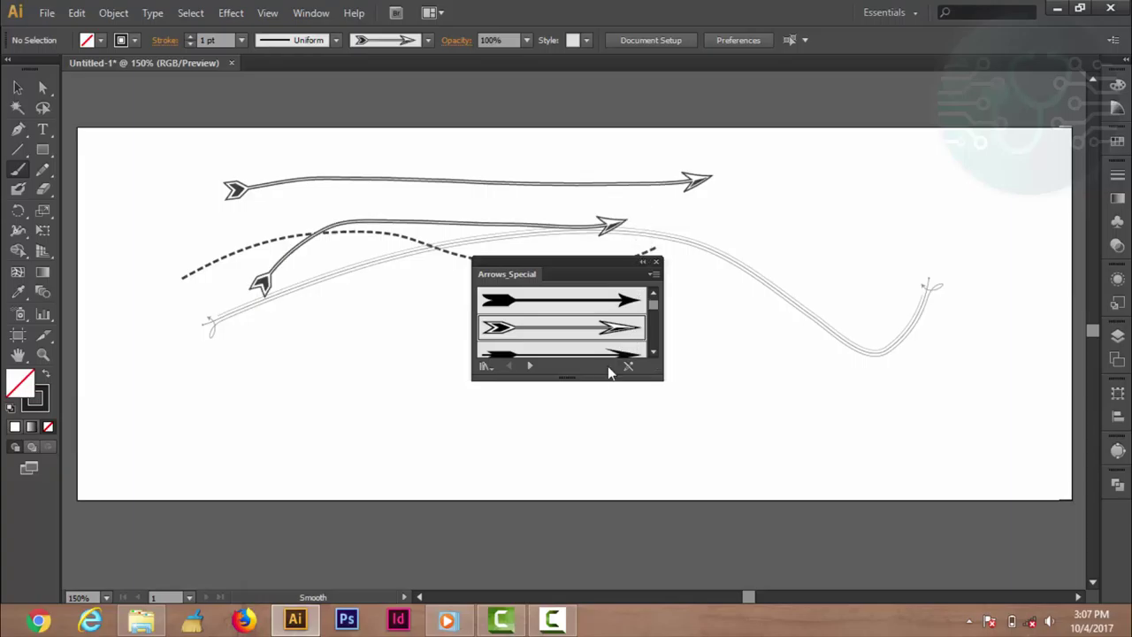
click(486, 367)
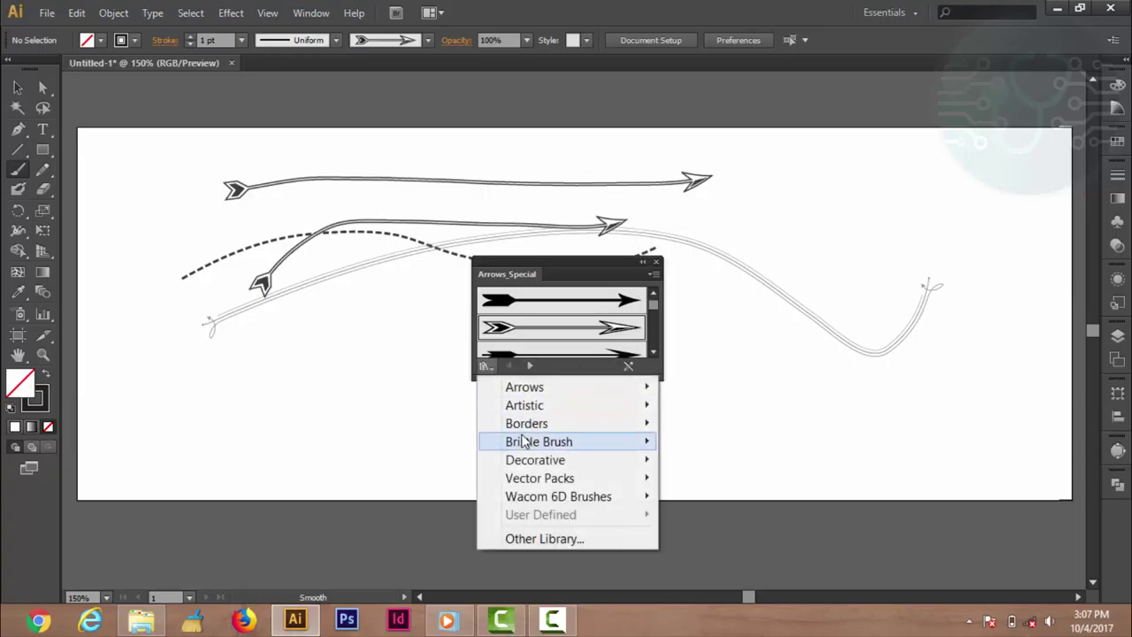
mouse_move(526, 422)
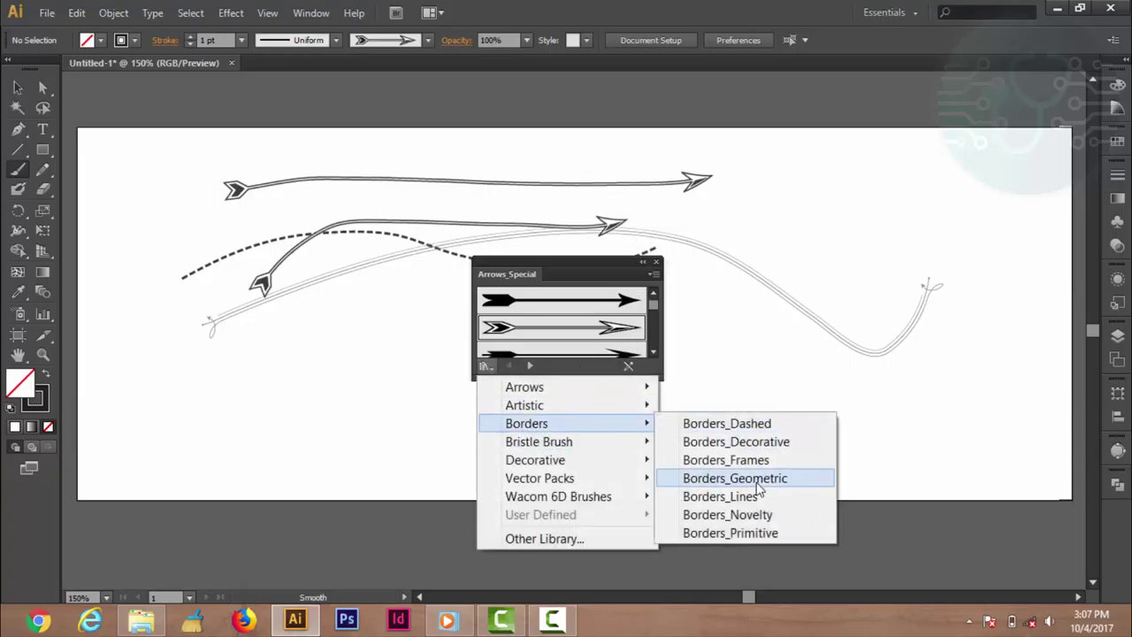
- Open the Borders_Geometric and Borders_Dashed brush libraries and browse their brushes
click(751, 478)
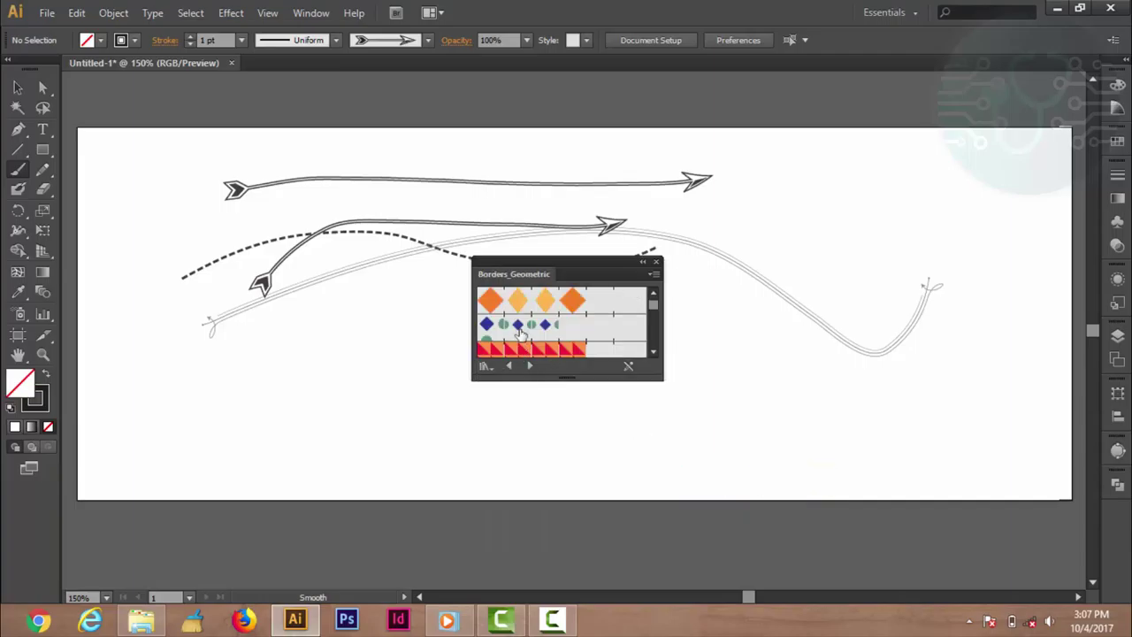
scroll(520, 325, down, 1)
scroll(521, 325, down, 1)
scroll(526, 326, down, 1)
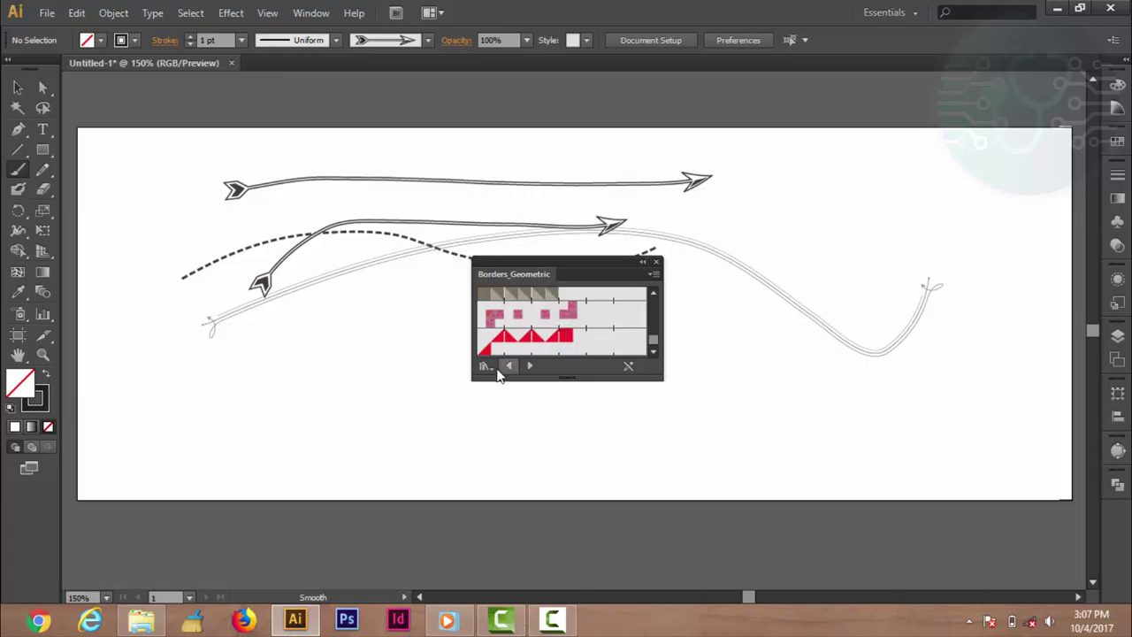
click(486, 366)
mouse_move(538, 441)
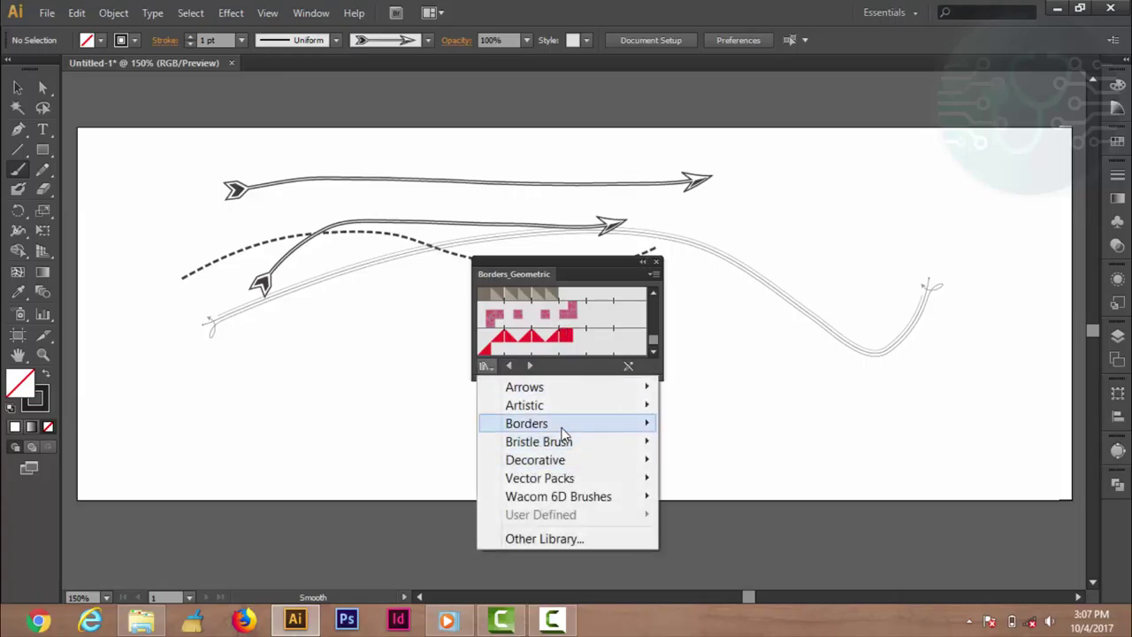
click(714, 421)
scroll(539, 329, down, 2)
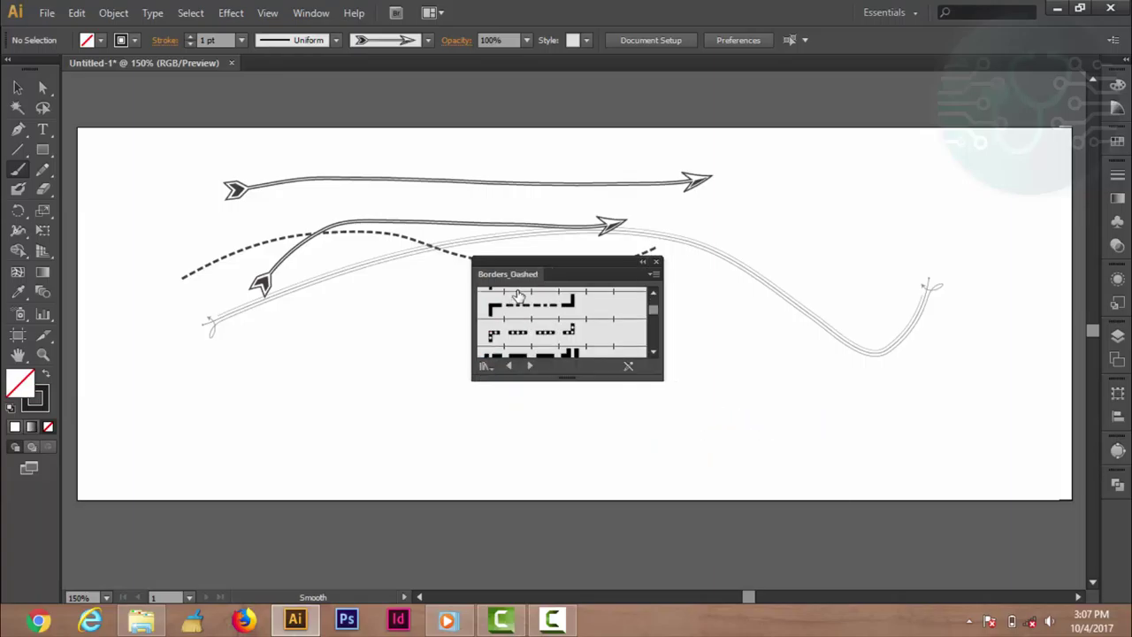
scroll(540, 329, down, 2)
scroll(539, 329, down, 2)
scroll(539, 329, down, 2)
scroll(539, 329, down, 2)
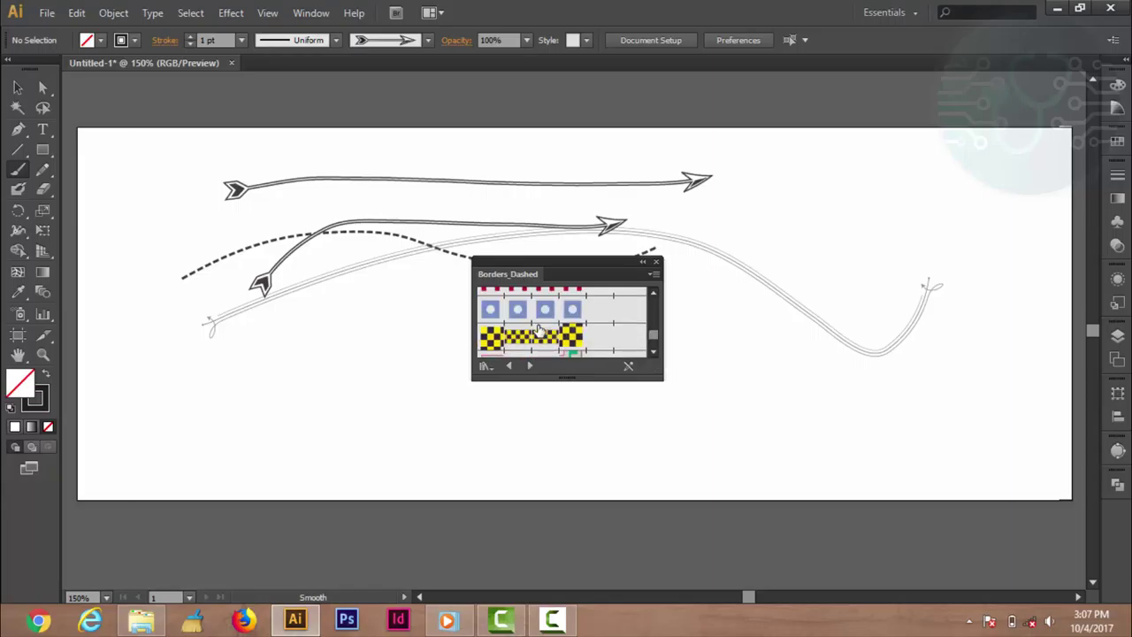
scroll(539, 329, up, 2)
scroll(539, 329, up, 2)
scroll(539, 338, up, 2)
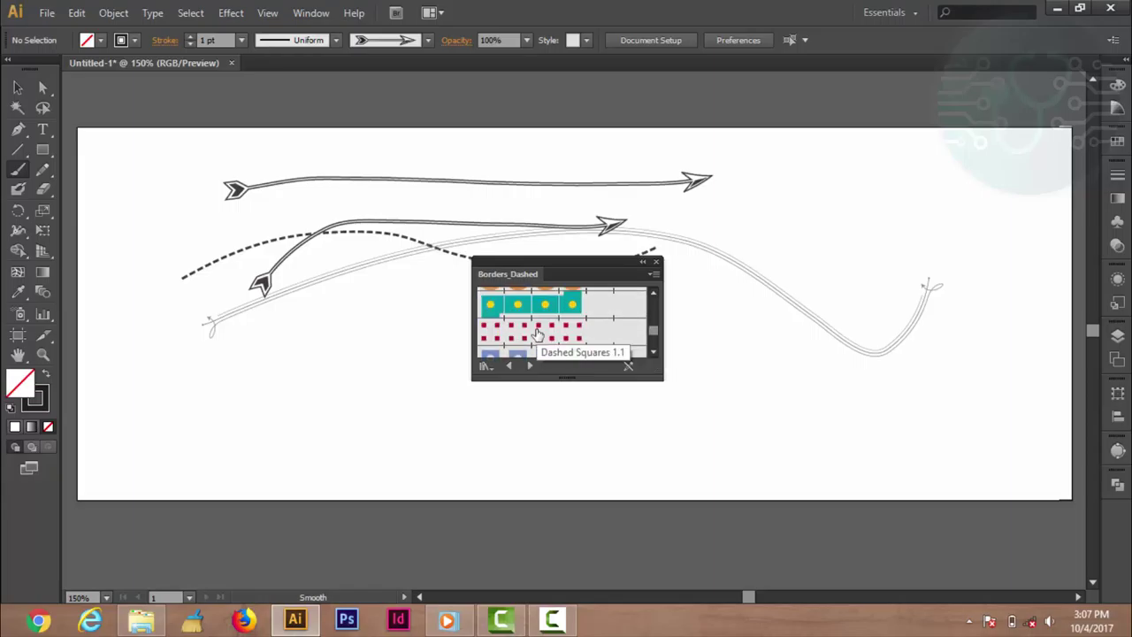
- Paint a straight row of red Dashed Squares 1.1 squares across the lower artboard
click(540, 332)
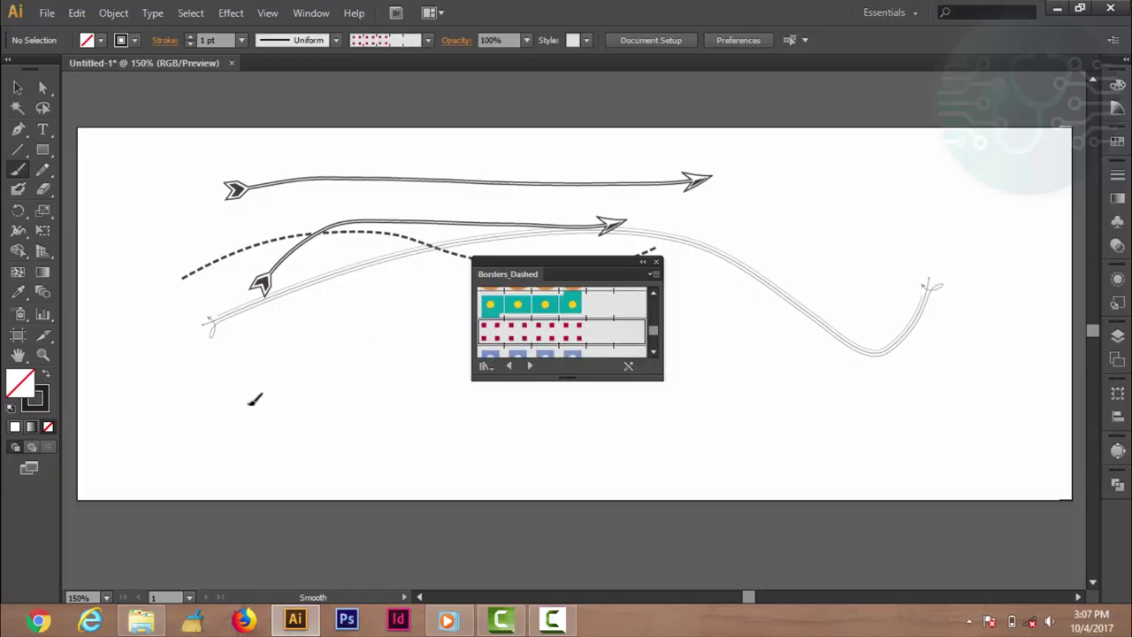
drag(250, 403, 512, 404)
drag(724, 399, 723, 399)
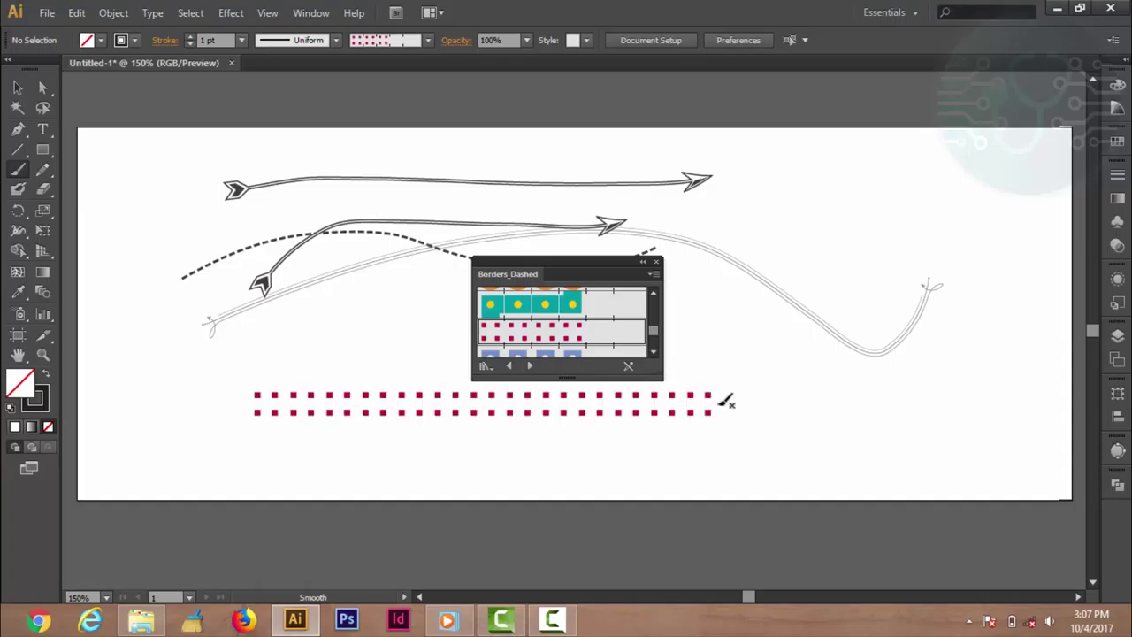
scroll(346, 354, down, 3)
scroll(416, 311, up, 1)
scroll(416, 311, up, 1)
click(644, 265)
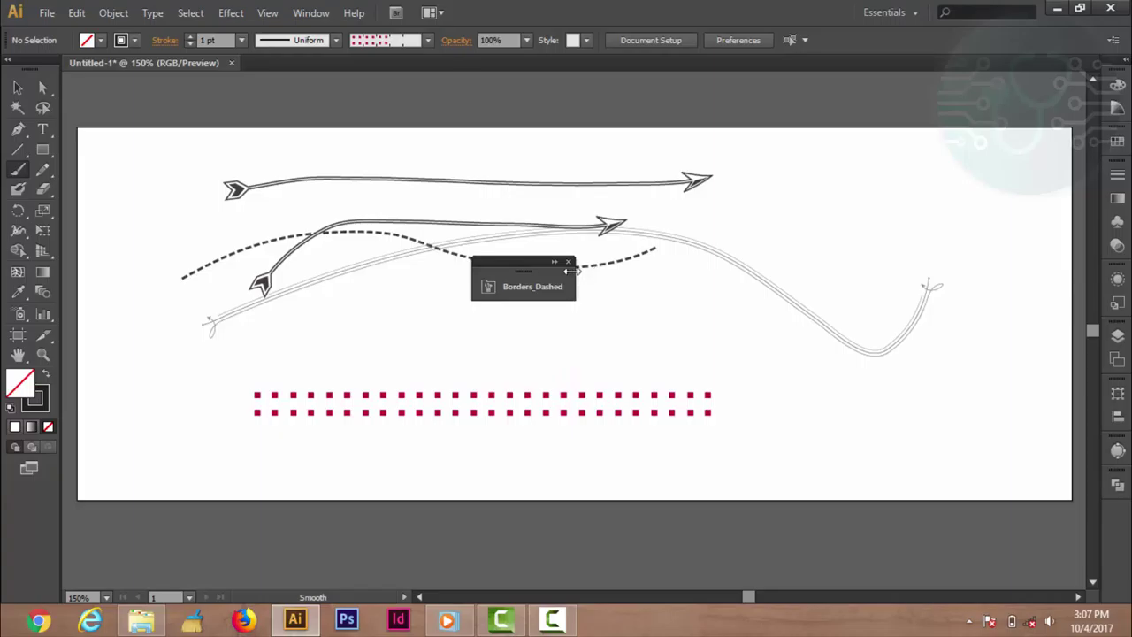
- Close the Borders_Dashed panel, then marquee-select all five brush strokes and delete them
click(568, 263)
click(18, 86)
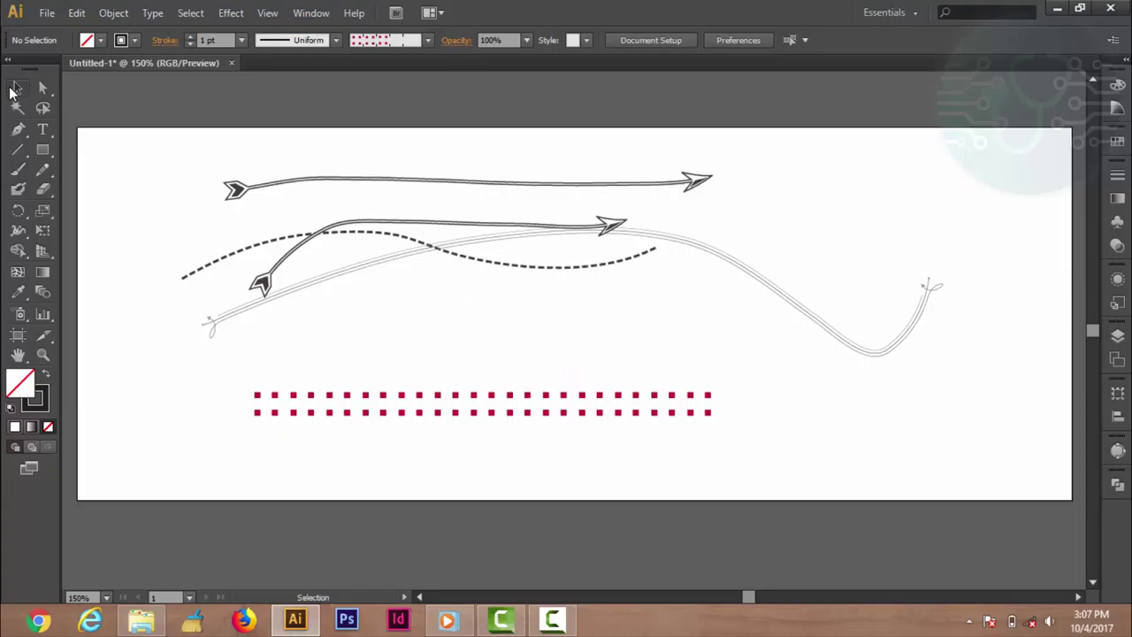
drag(164, 115, 848, 499)
key(a)
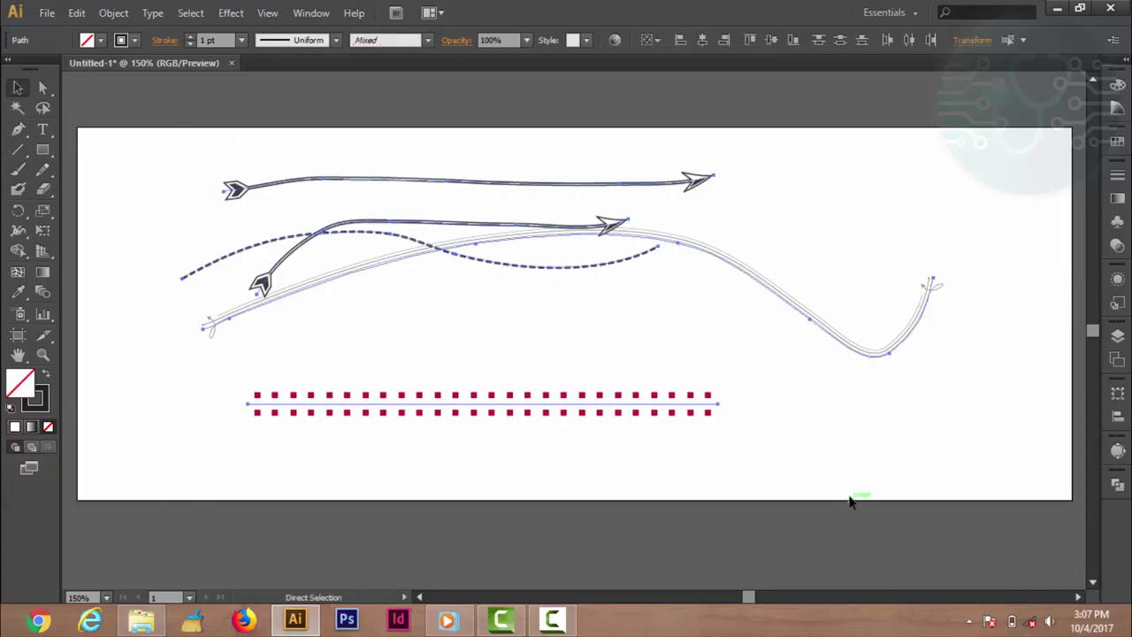
key(Delete)
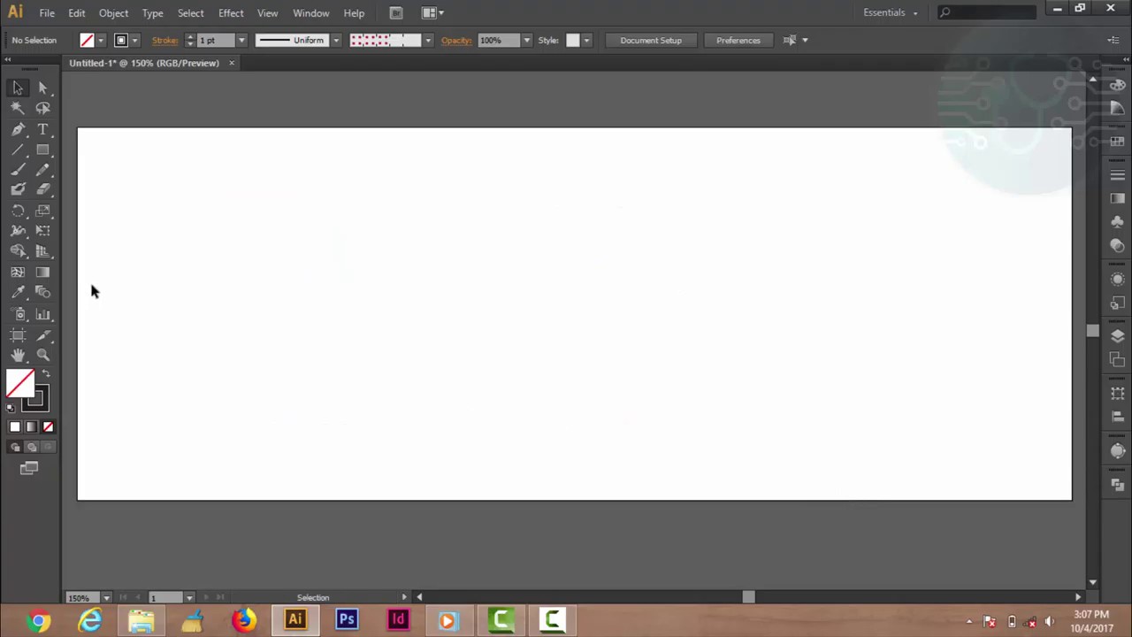
- Draw an upper-left rectangle, give it the red dashed-squares brush, then delete it
click(42, 149)
drag(175, 173, 404, 358)
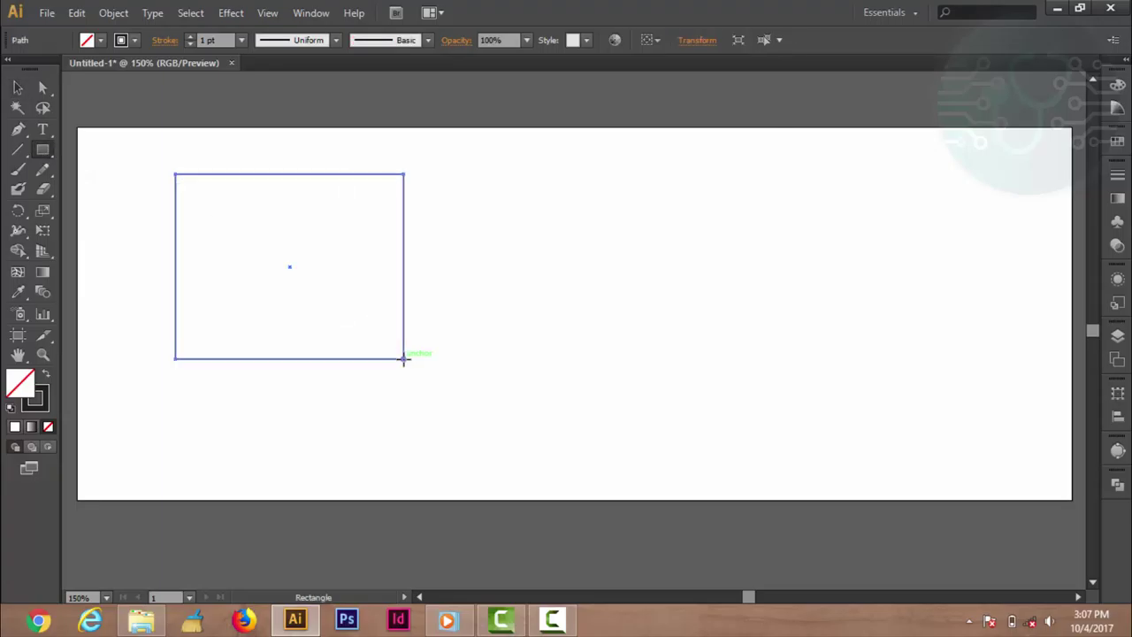
click(419, 46)
click(327, 148)
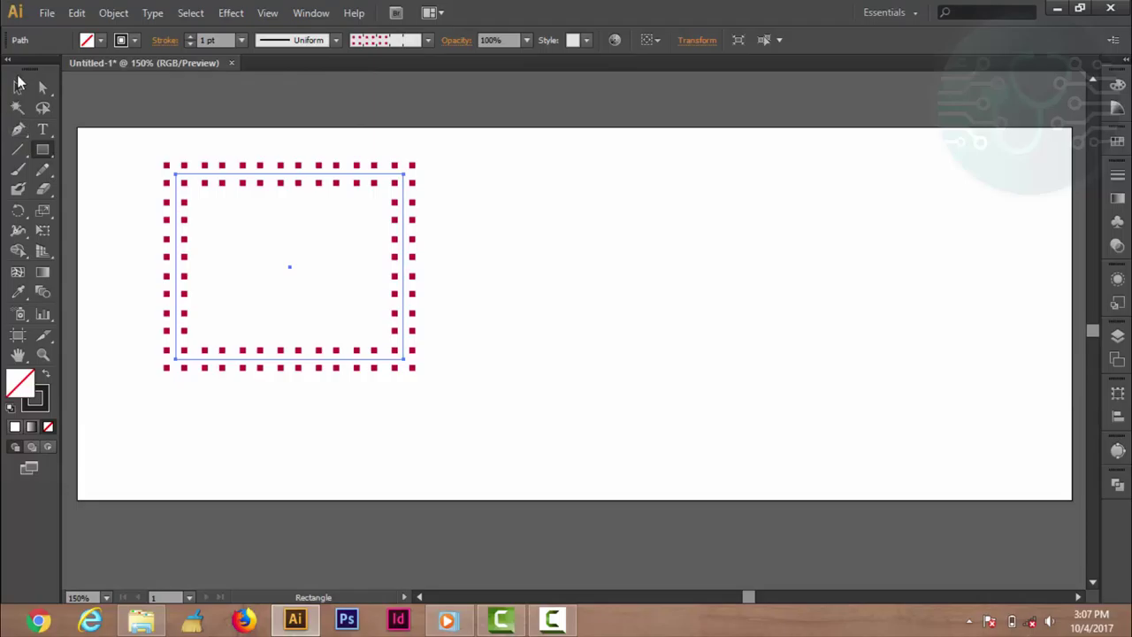
click(18, 86)
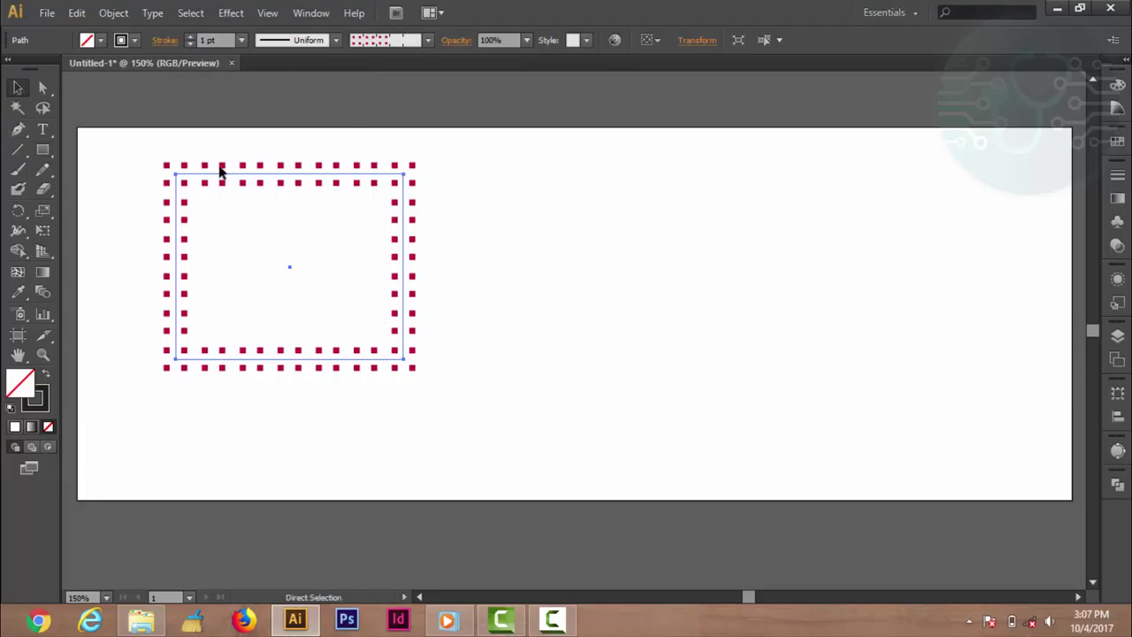
key(Delete)
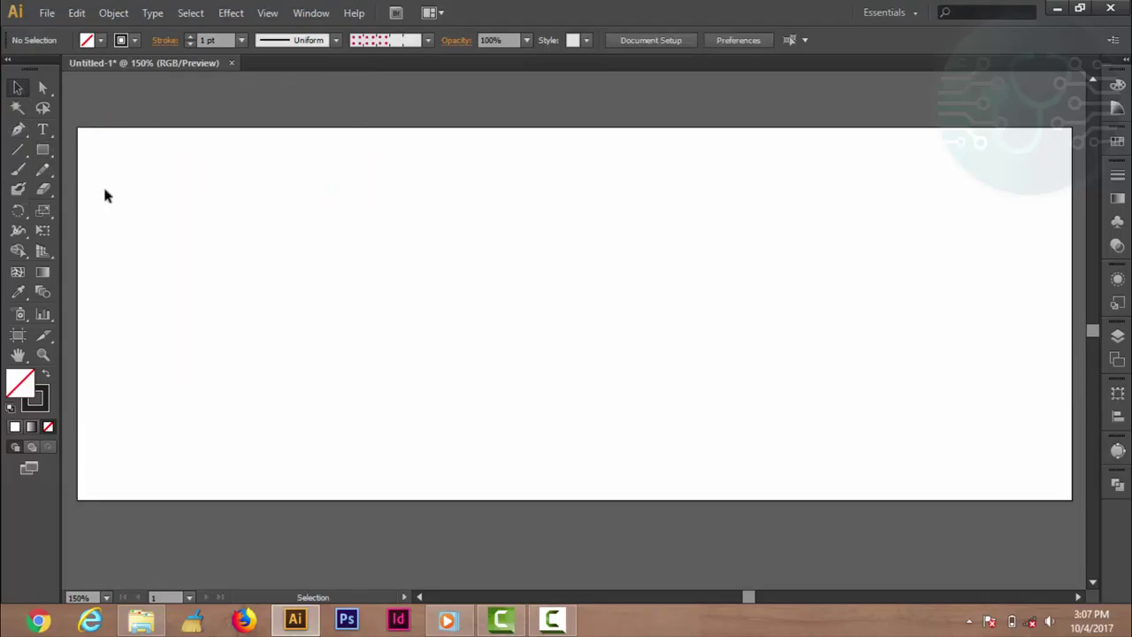
click(18, 169)
drag(229, 304, 345, 263)
drag(700, 296, 744, 255)
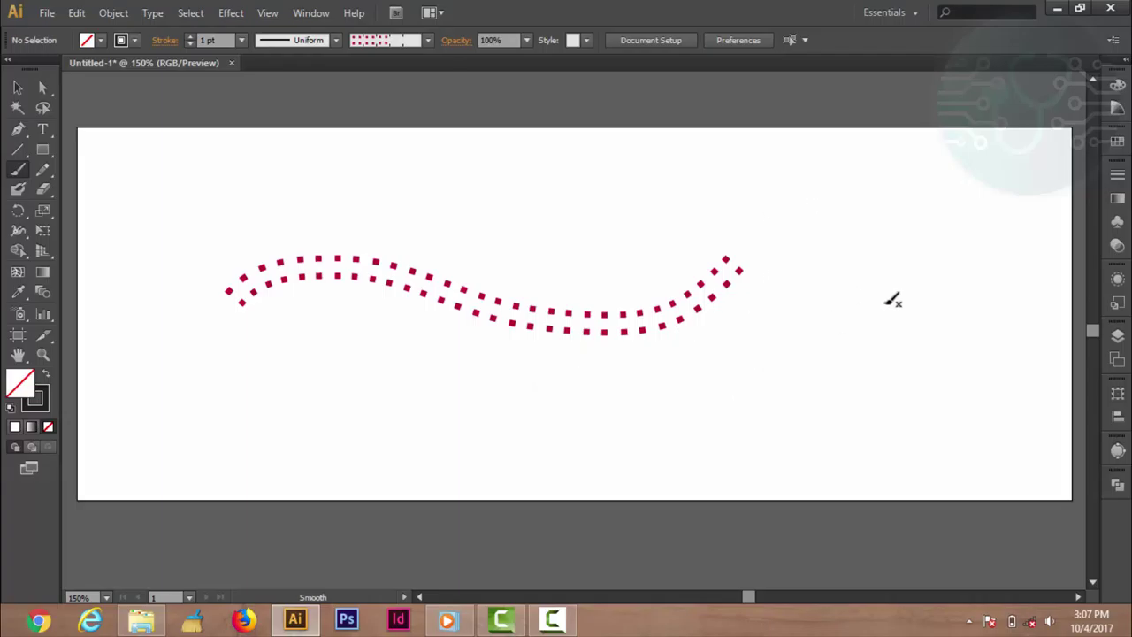
mouse_move(905, 288)
mouse_down()
mouse_move(889, 264)
mouse_move(907, 306)
mouse_move(949, 270)
mouse_up()
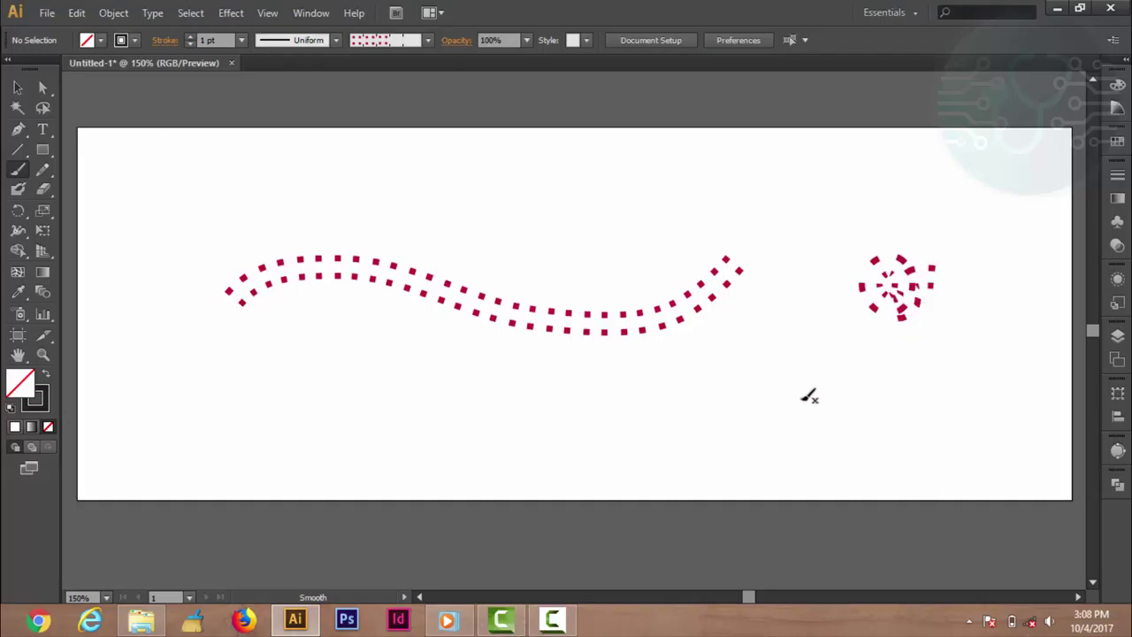
mouse_move(529, 440)
mouse_down()
mouse_move(522, 346)
mouse_move(660, 413)
mouse_up()
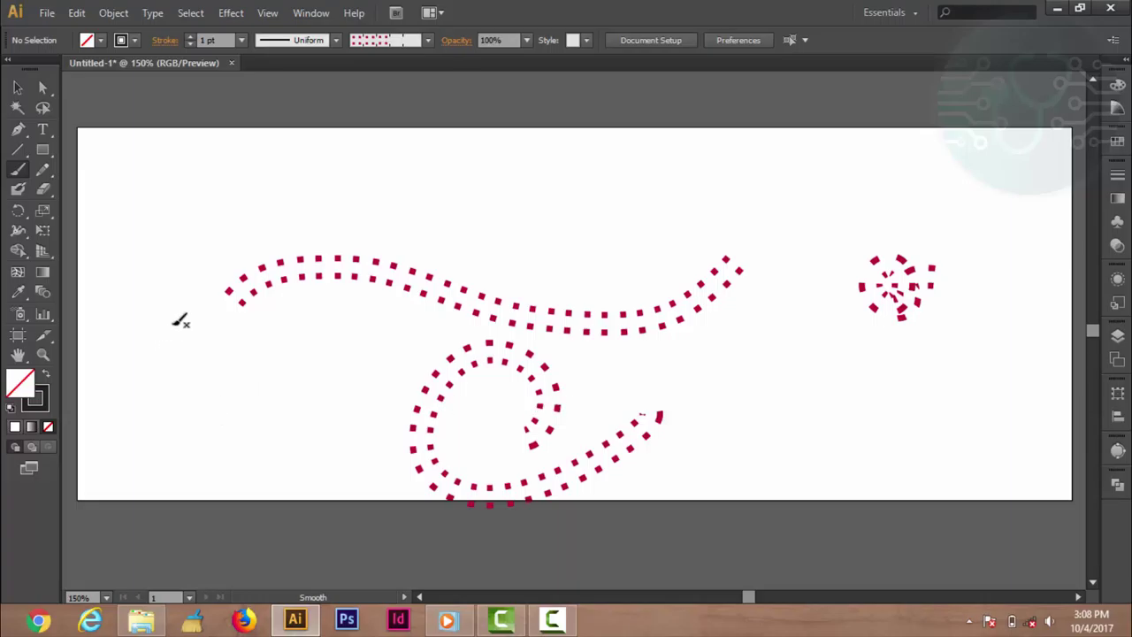
drag(128, 287, 317, 277)
drag(382, 234, 389, 241)
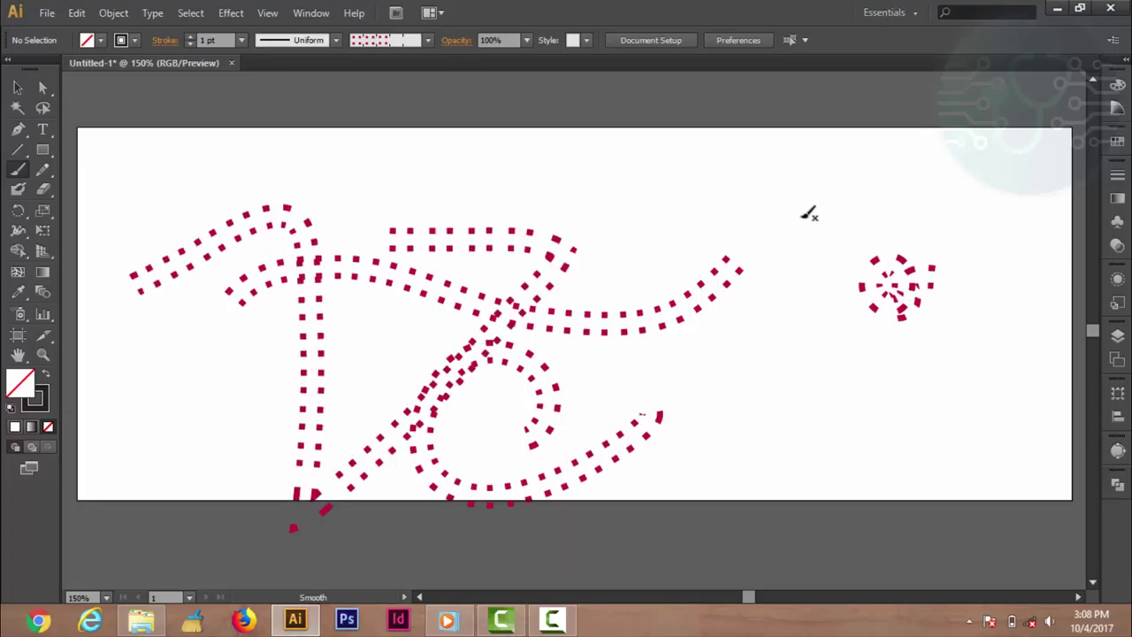
drag(801, 356, 833, 167)
drag(936, 235, 911, 360)
scroll(906, 363, down, 2)
drag(849, 375, 951, 340)
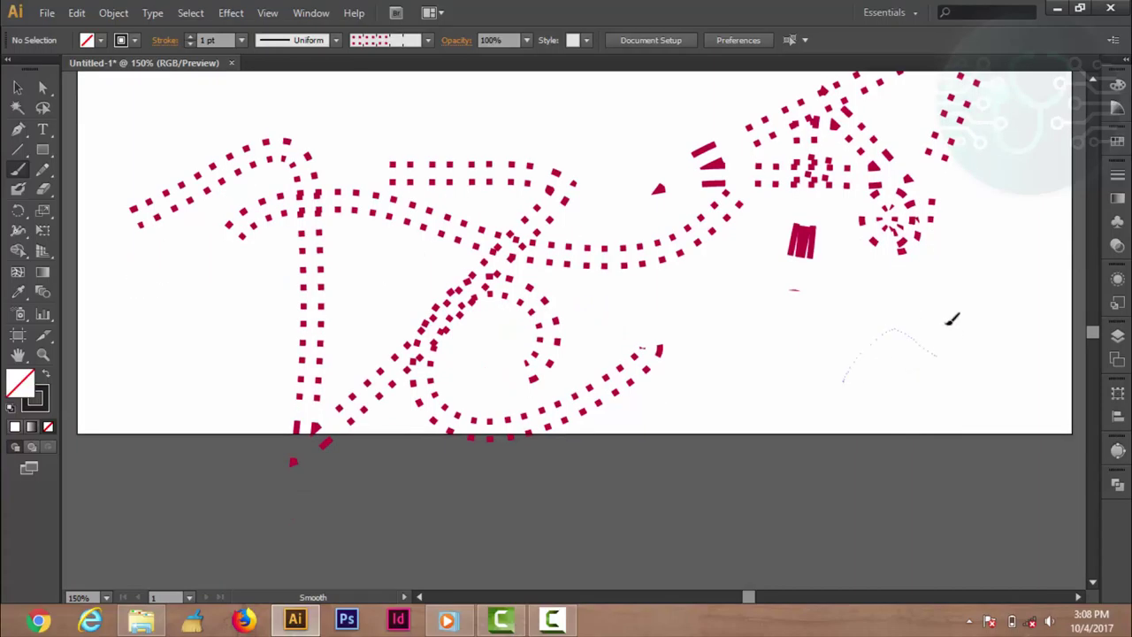
drag(887, 363, 894, 354)
scroll(672, 234, up, 2)
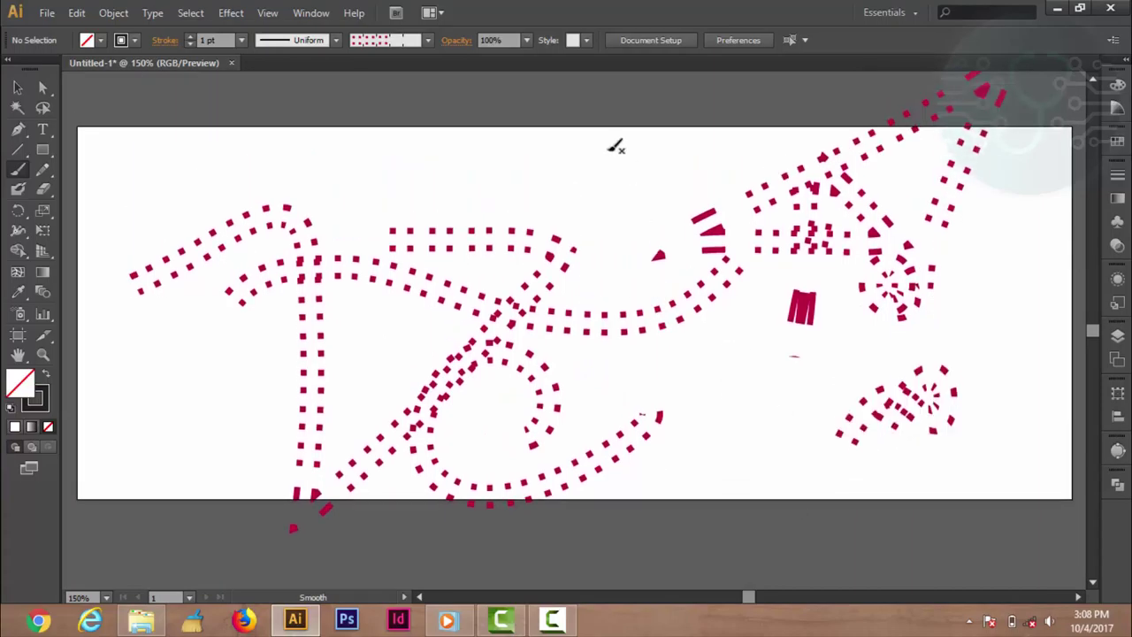
drag(638, 152, 628, 154)
drag(435, 155, 458, 170)
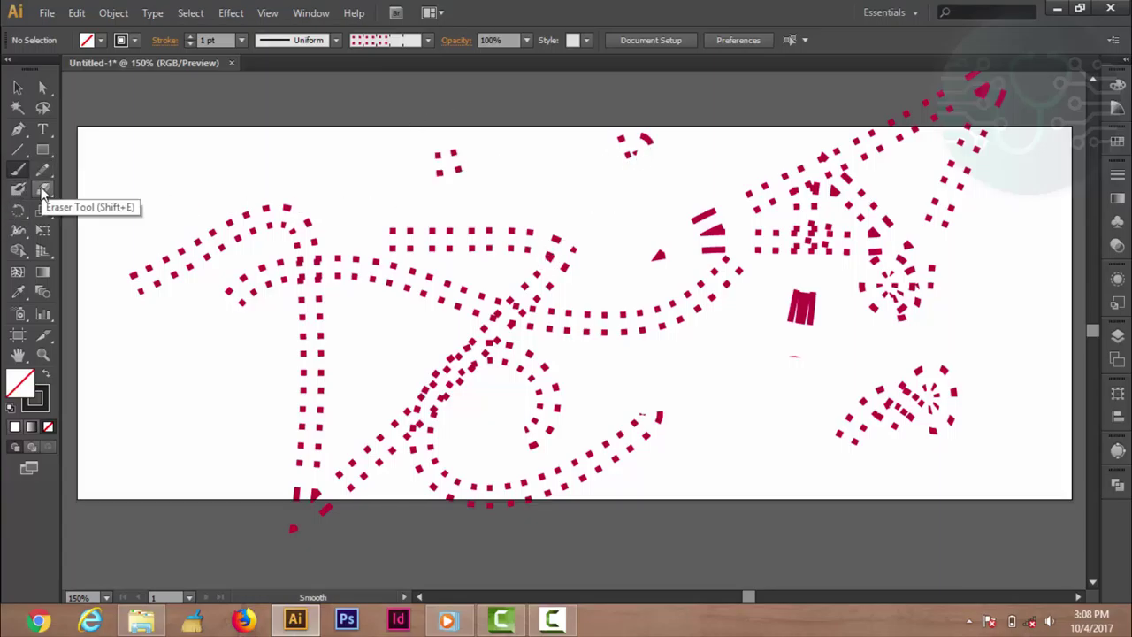
key(ctrl+a)
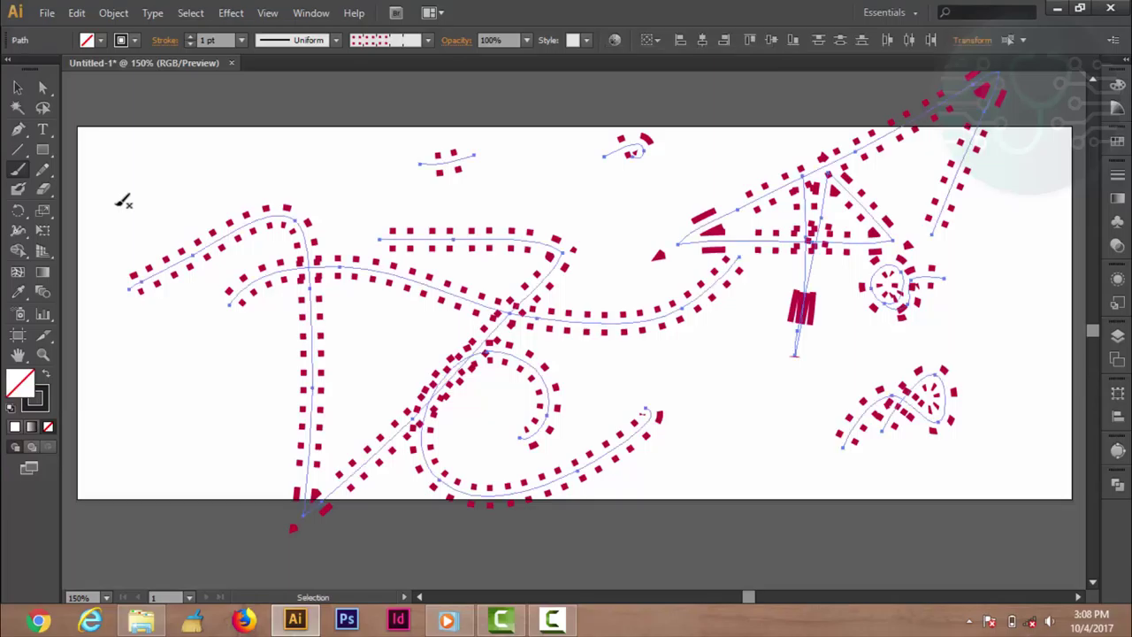
key(Delete)
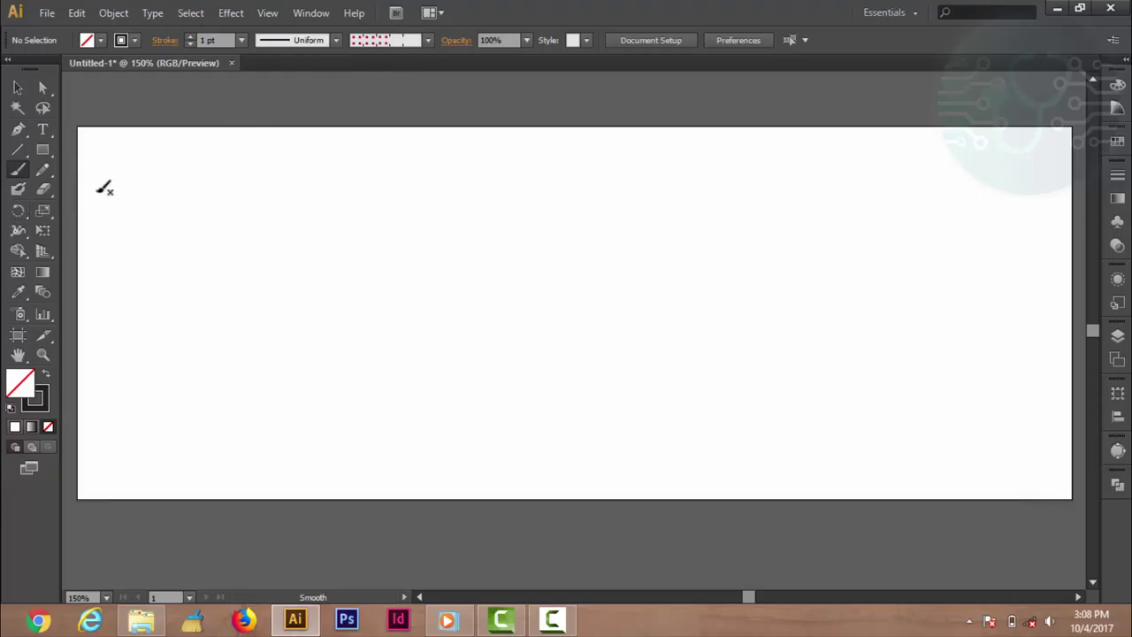
- Draw a pencil wavy line across the upper left and apply a dashed brush to it
click(50, 166)
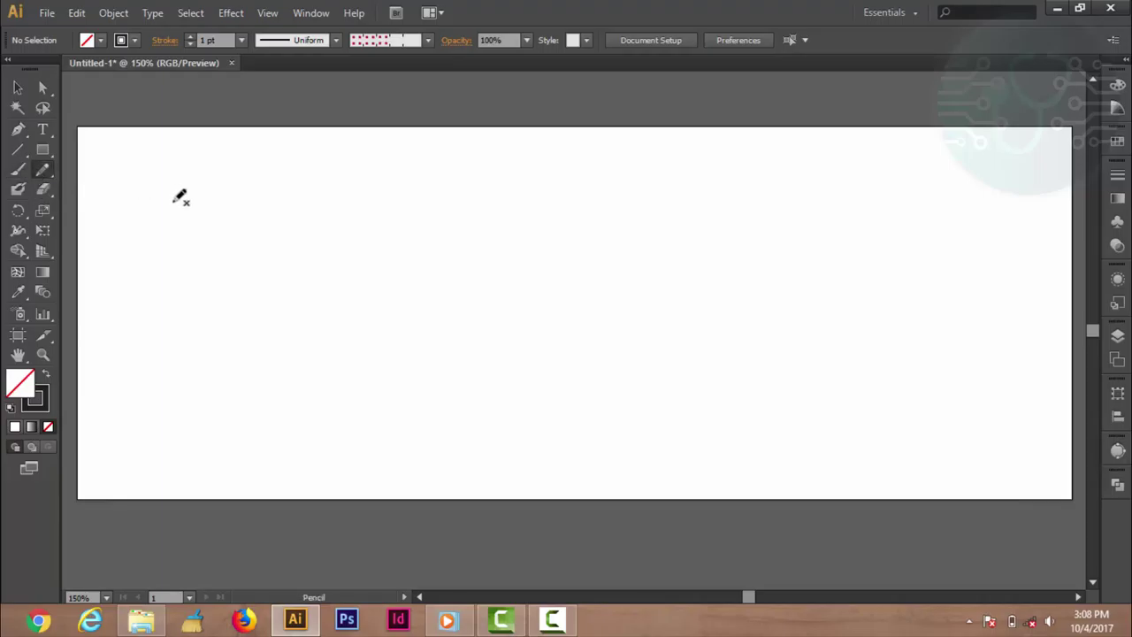
drag(171, 200, 513, 250)
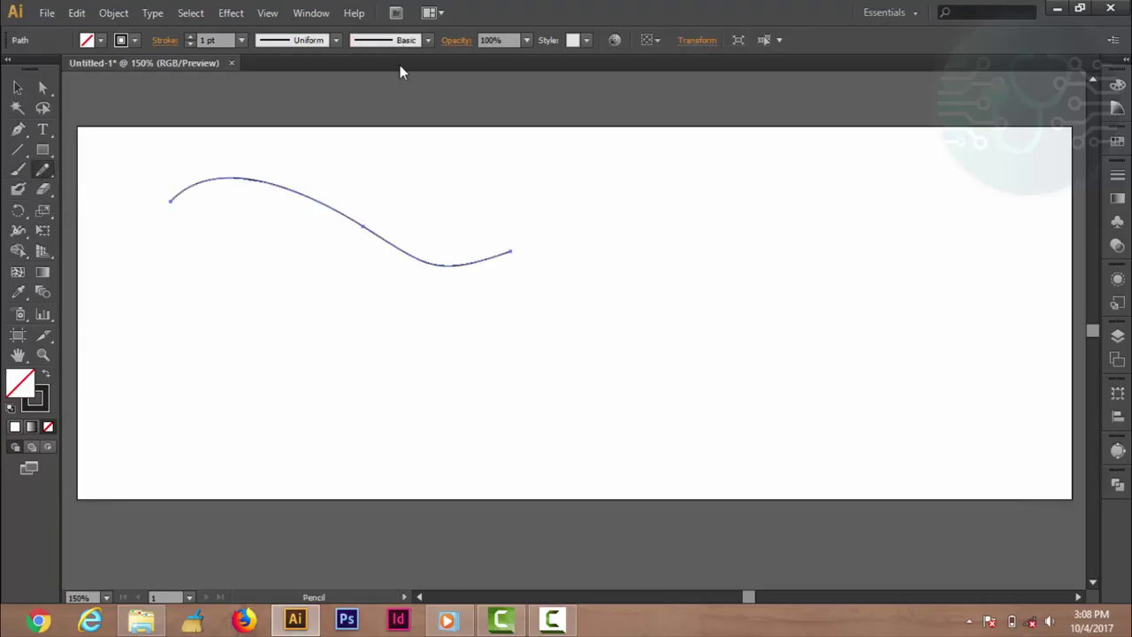
click(427, 39)
click(341, 119)
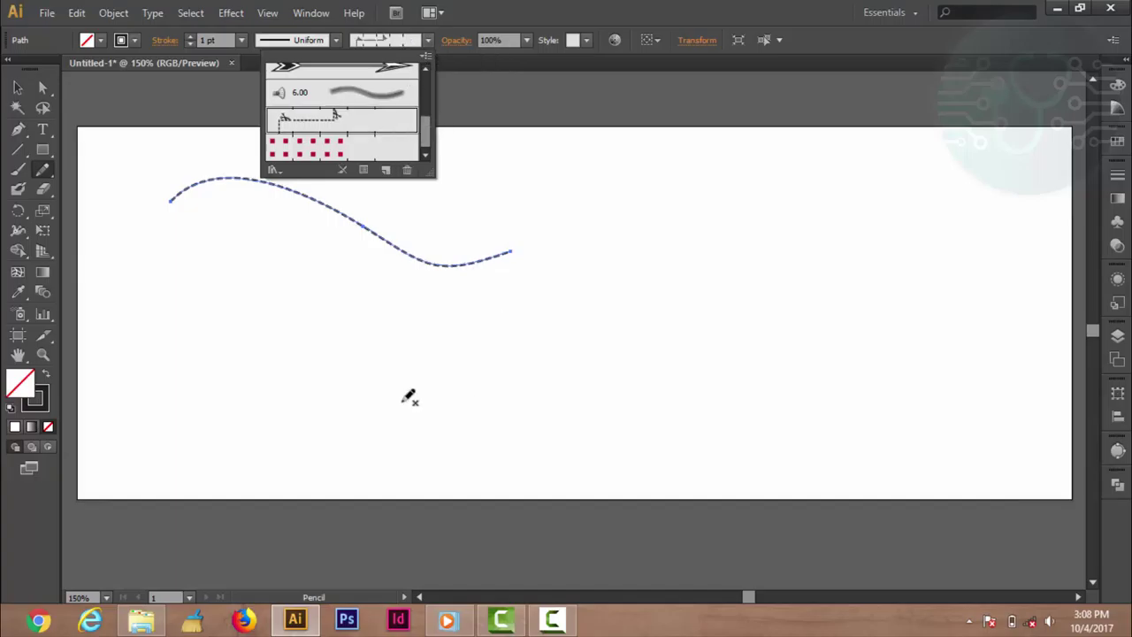
click(410, 397)
- Draw a second plain pencil curve toward the lower right
drag(583, 346, 798, 309)
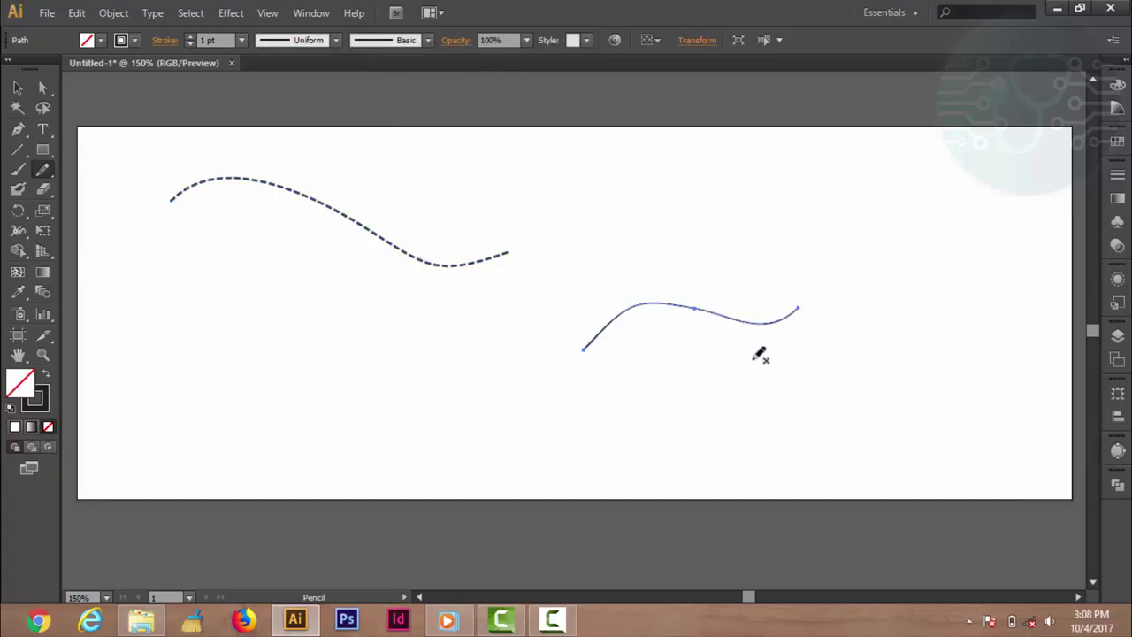
scroll(757, 352, up, 2)
scroll(722, 321, down, 3)
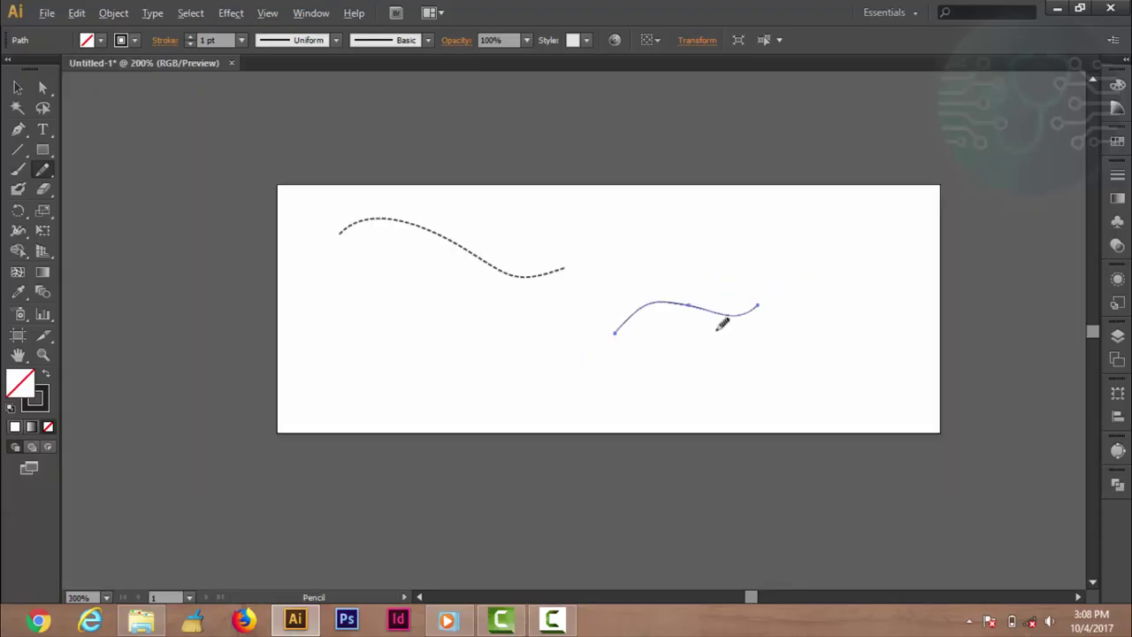
scroll(722, 321, down, 1)
scroll(640, 283, up, 2)
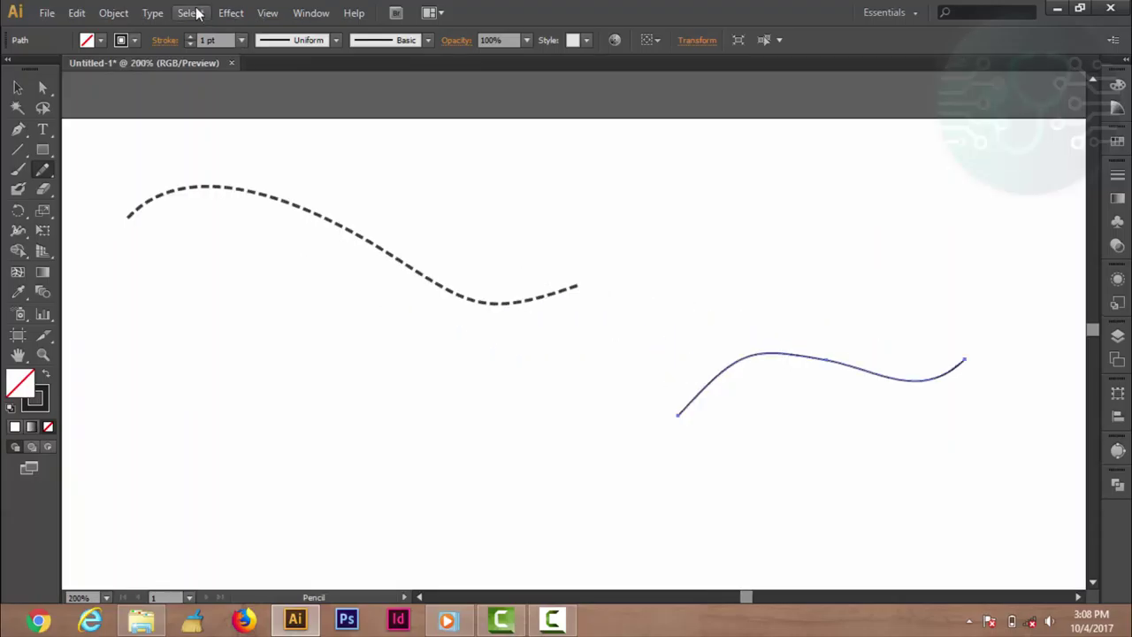
- Pick a stroke width profile and draw a new pencil curve in the upper middle
click(336, 39)
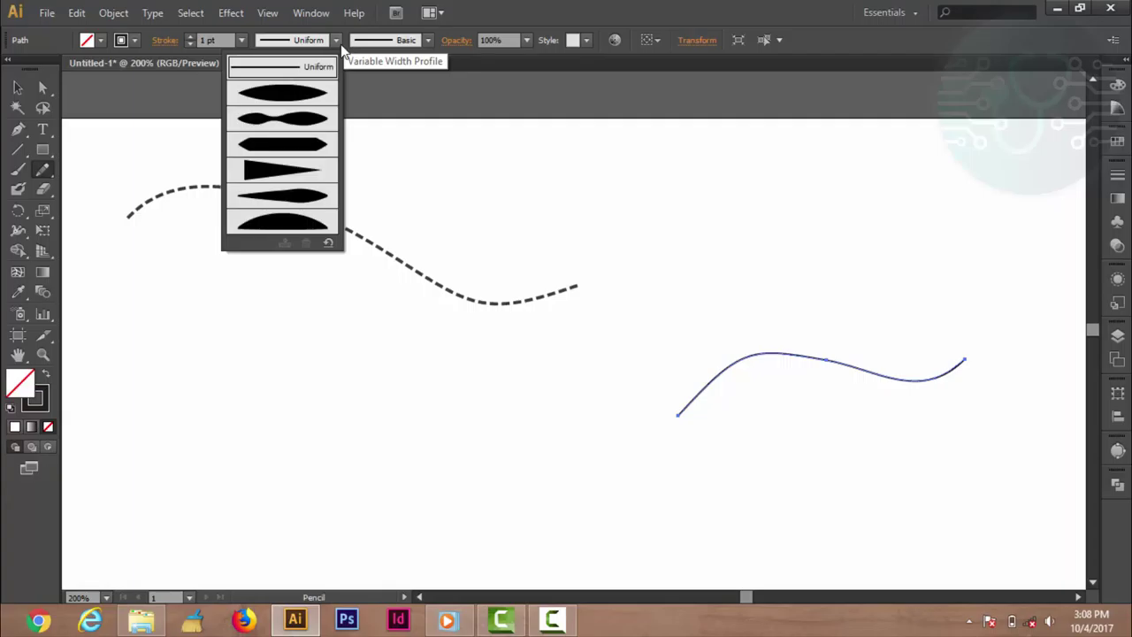
click(336, 39)
click(336, 40)
click(290, 144)
drag(477, 212, 714, 227)
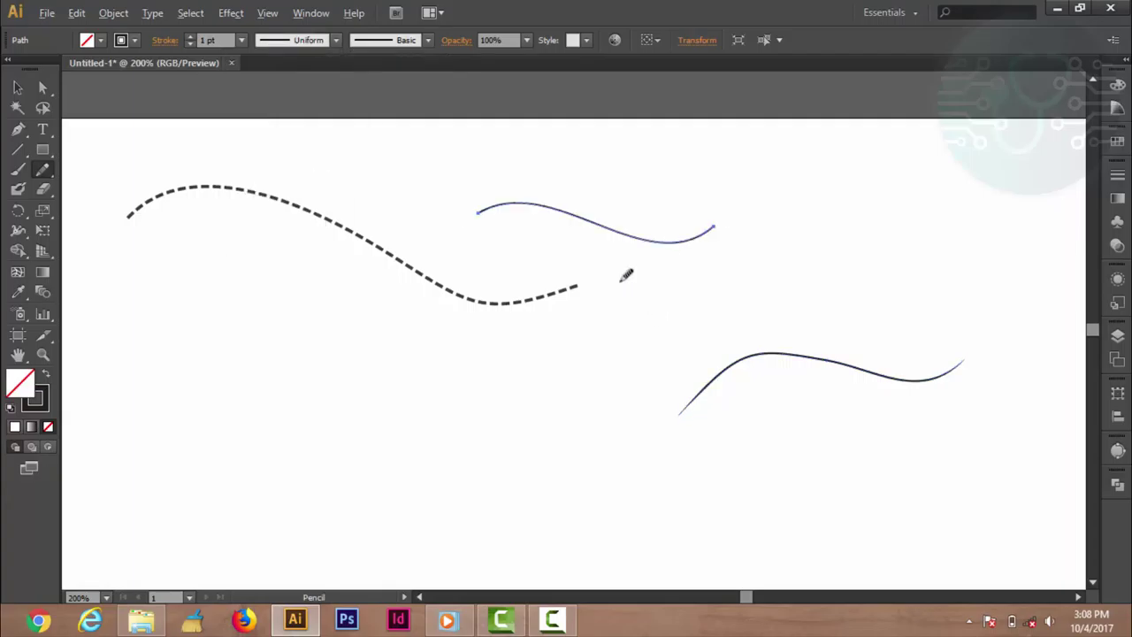
scroll(575, 247, up, 2)
scroll(374, 127, up, 1)
scroll(324, 141, up, 1)
scroll(323, 75, down, 1)
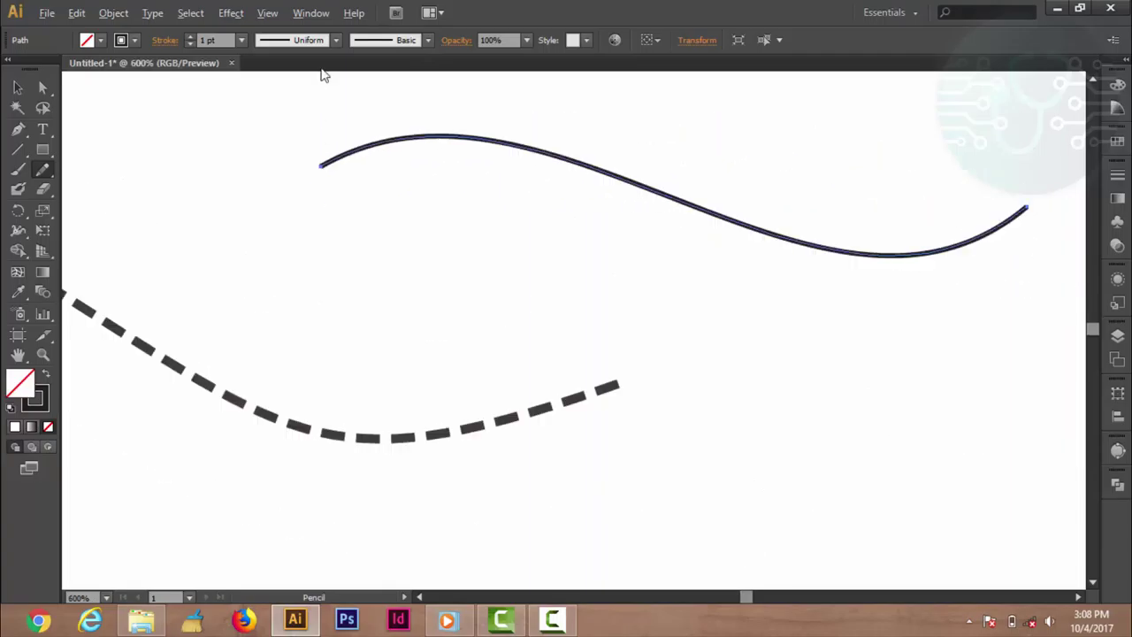
- Give the curve a width profile tapering at both ends and move it down and left
click(335, 39)
click(321, 134)
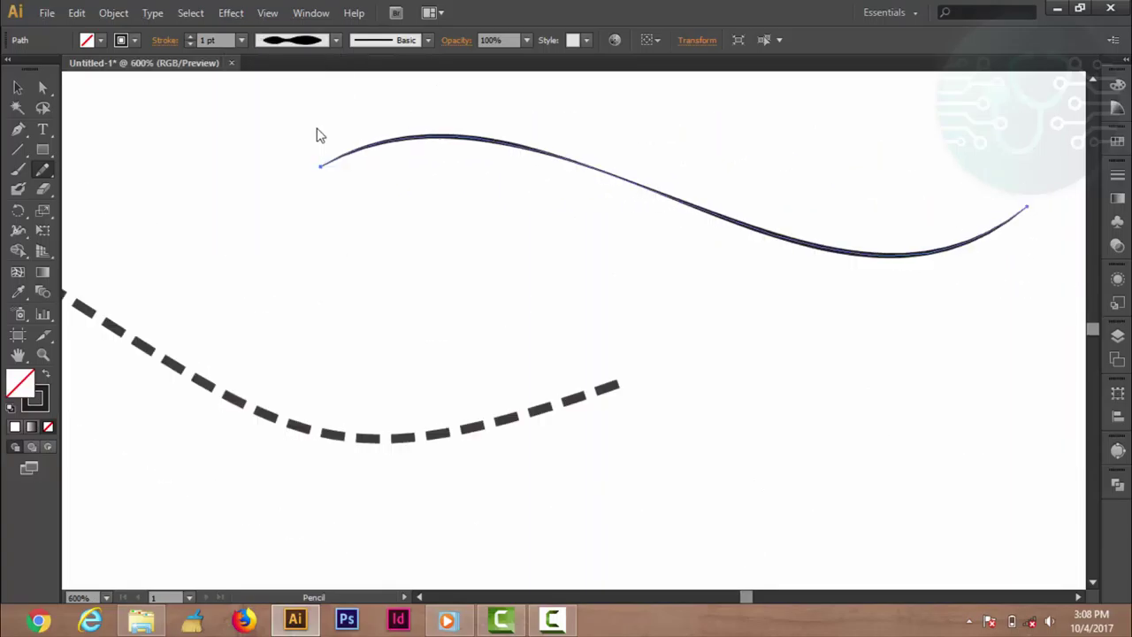
click(18, 87)
click(350, 219)
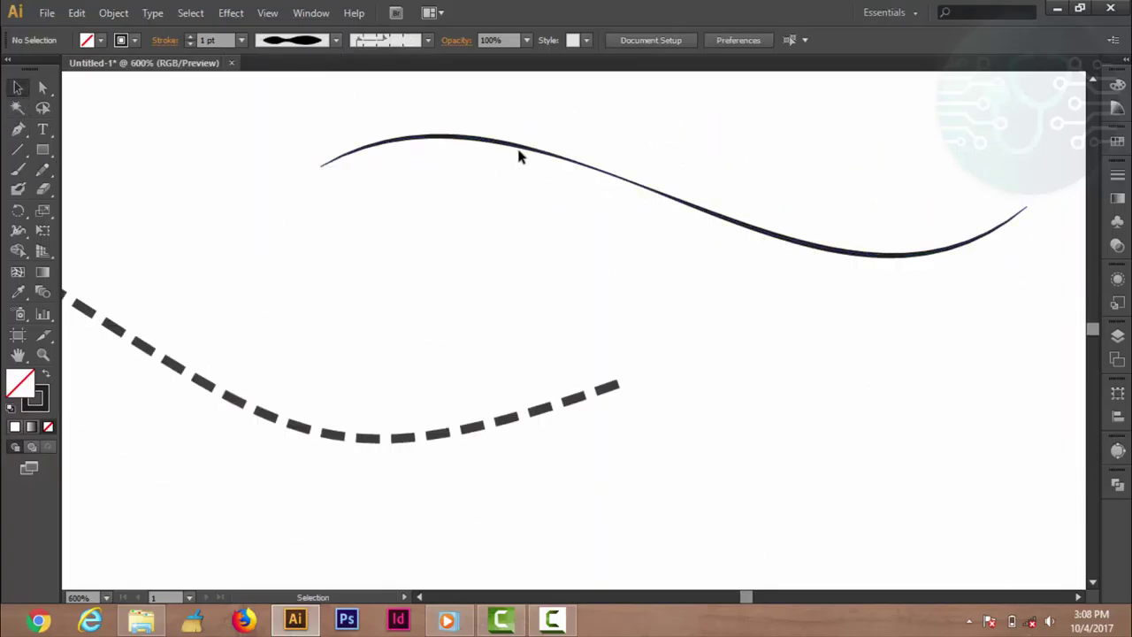
drag(537, 152, 486, 220)
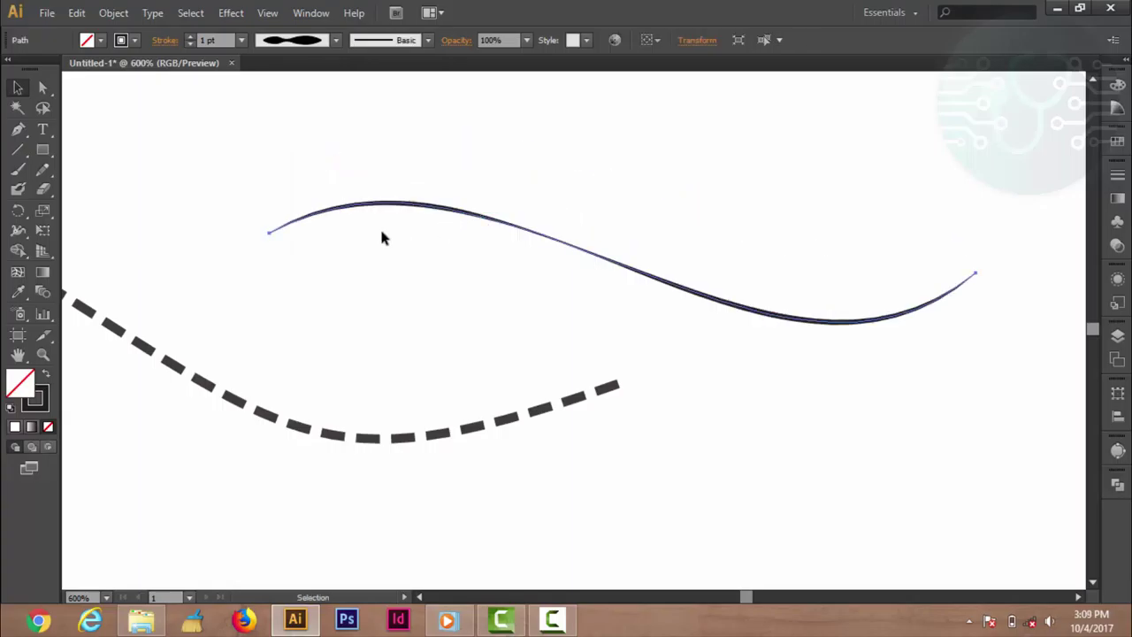
click(41, 174)
- Retrace the tapered curve repeatedly with the Smooth tool to even out its wave
drag(42, 175, 115, 187)
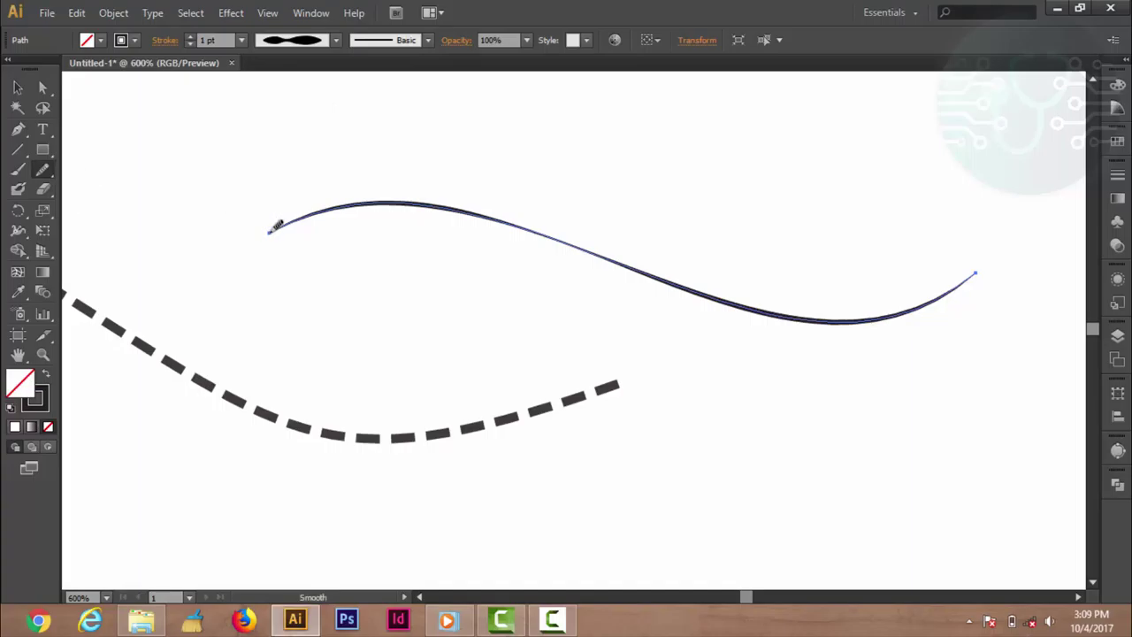
drag(271, 230, 354, 218)
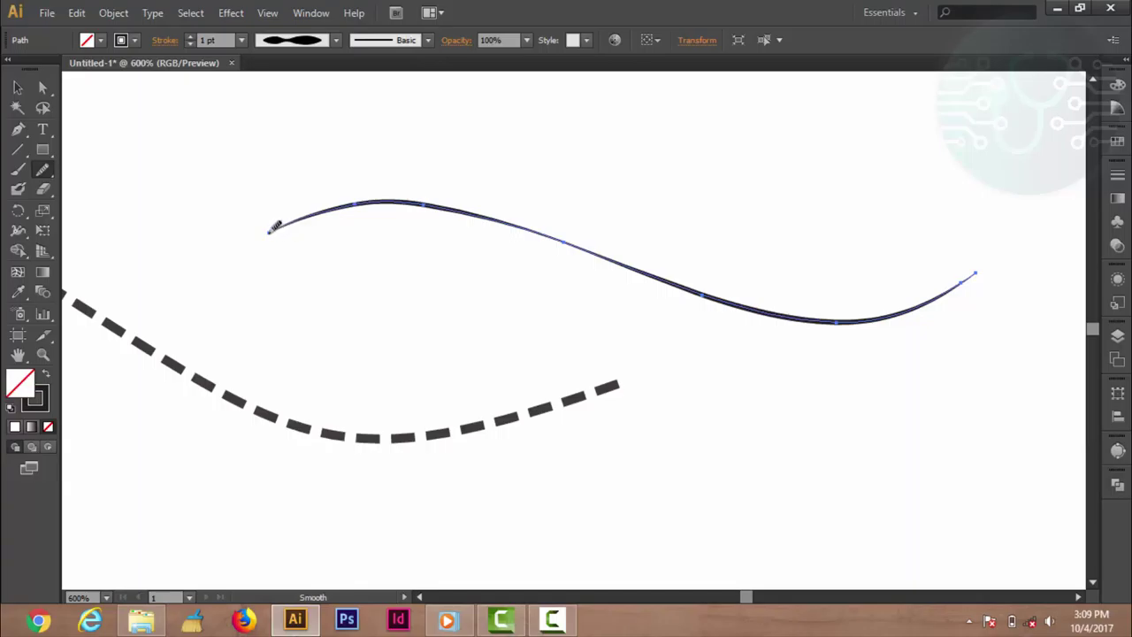
drag(275, 227, 987, 257)
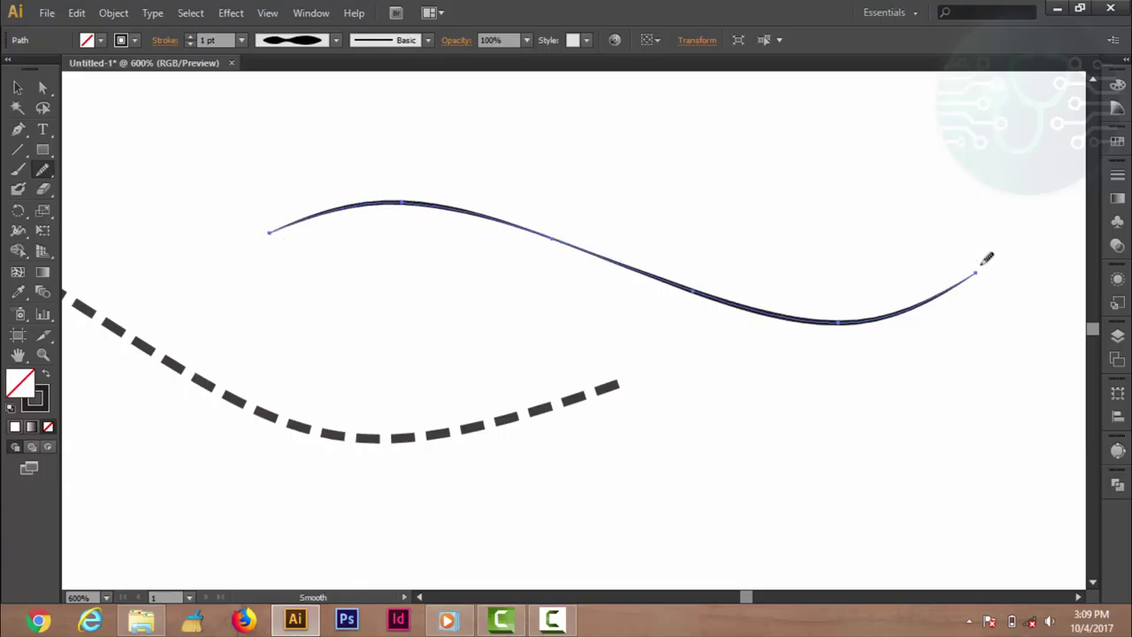
drag(380, 255, 800, 181)
drag(285, 219, 407, 198)
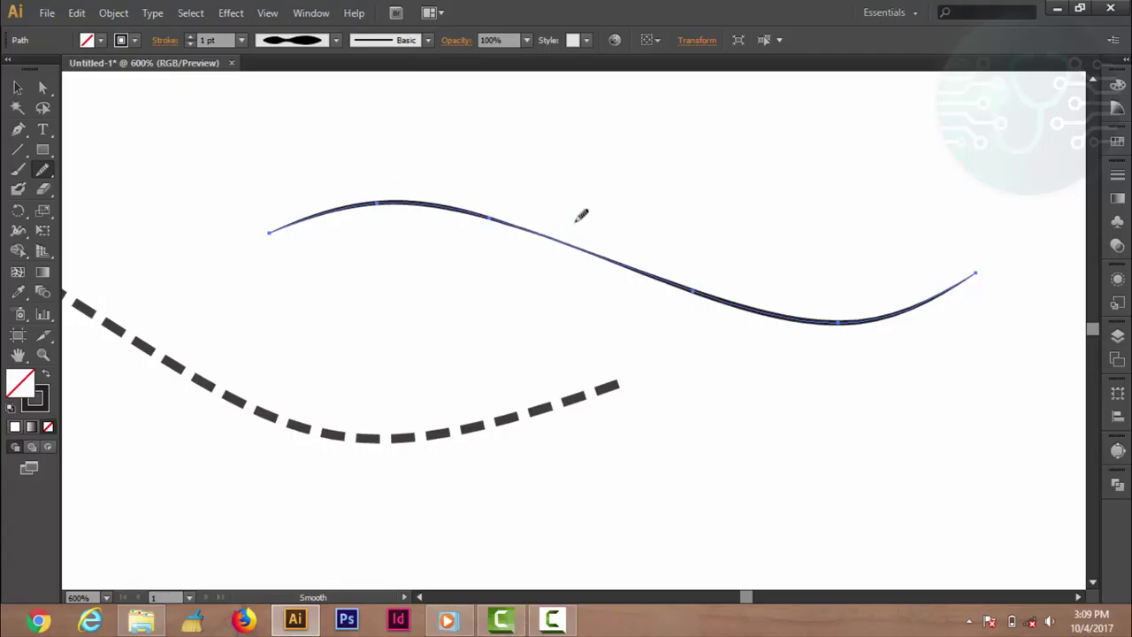
drag(556, 237, 698, 283)
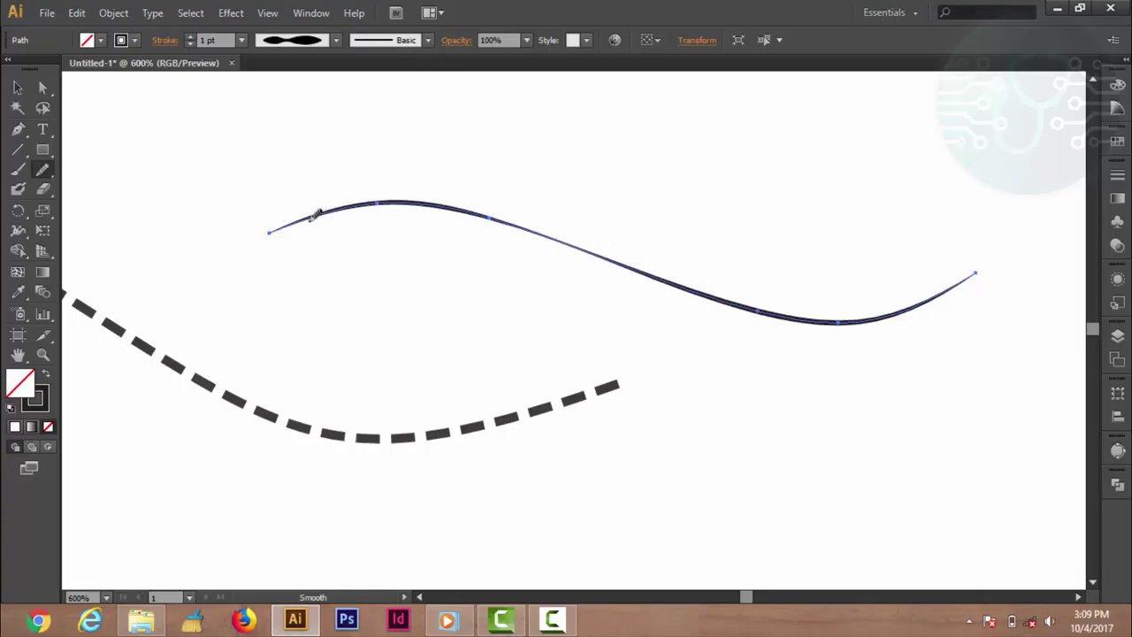
drag(273, 226, 978, 266)
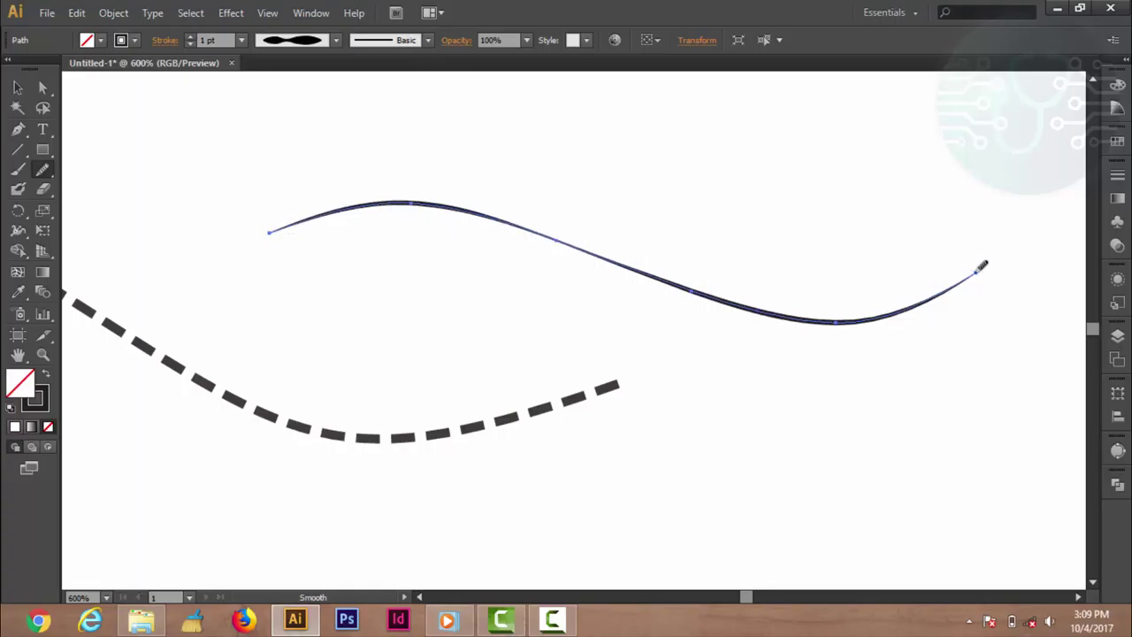
click(43, 170)
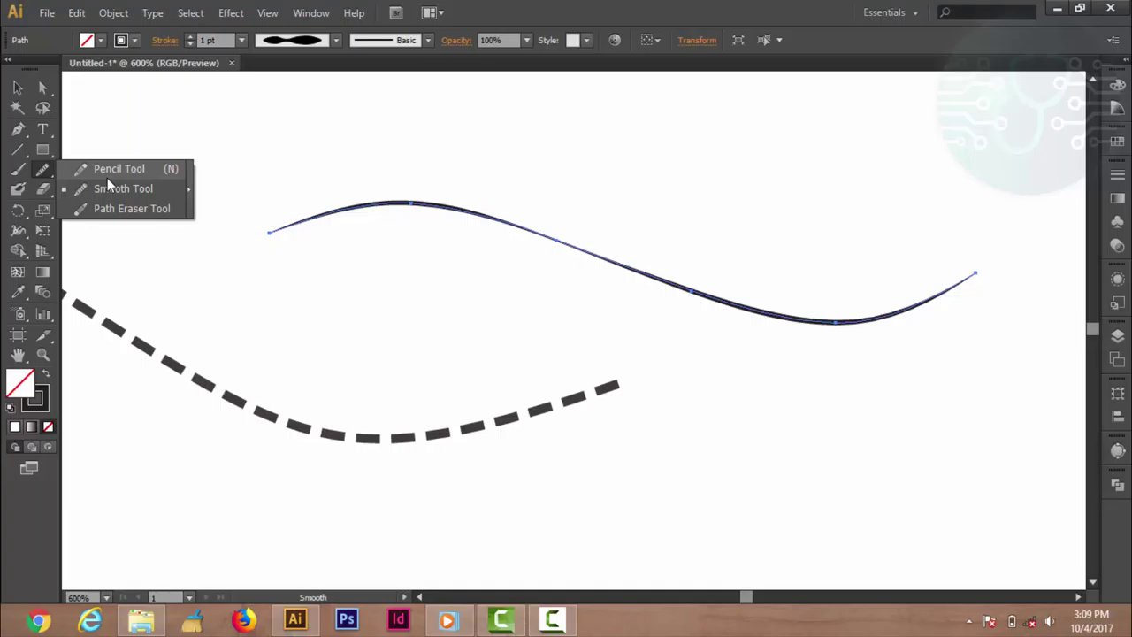
- With the Path Eraser, erase the tapered curve's left portion, leaving a short right-hand arc
click(107, 170)
click(42, 170)
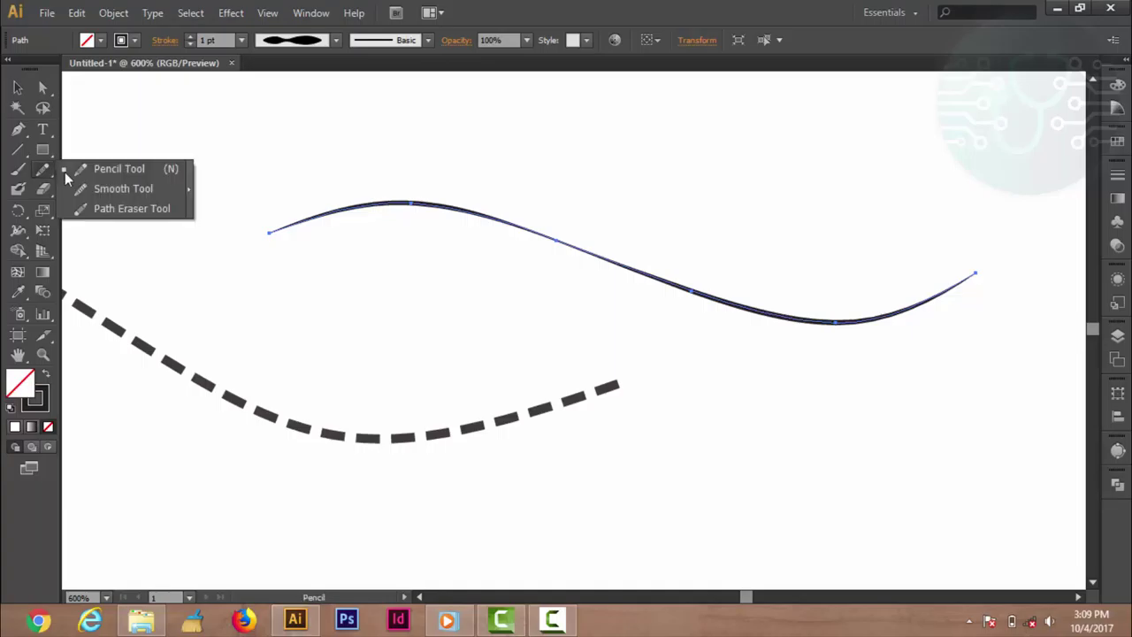
click(83, 174)
click(43, 170)
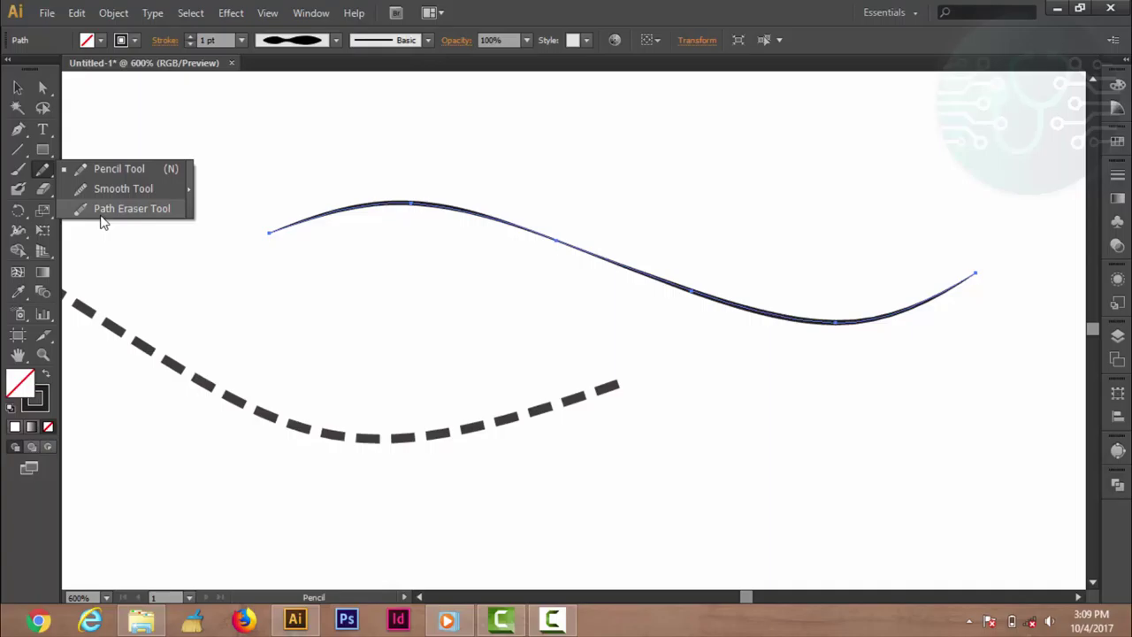
click(102, 213)
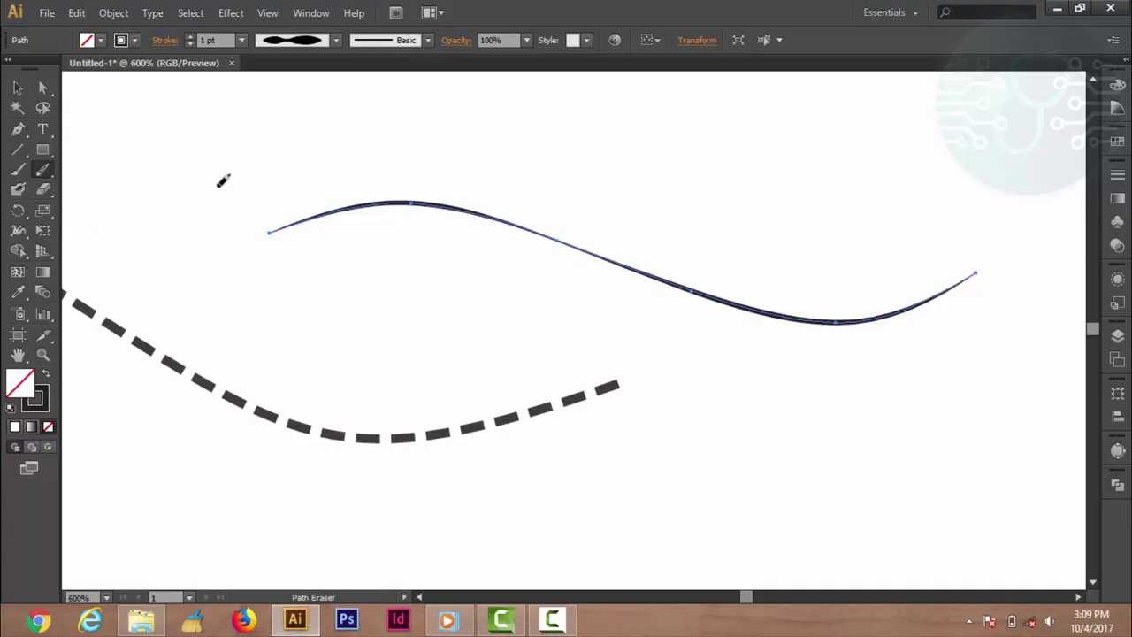
mouse_move(269, 231)
mouse_down()
mouse_move(415, 200)
mouse_move(560, 234)
mouse_up()
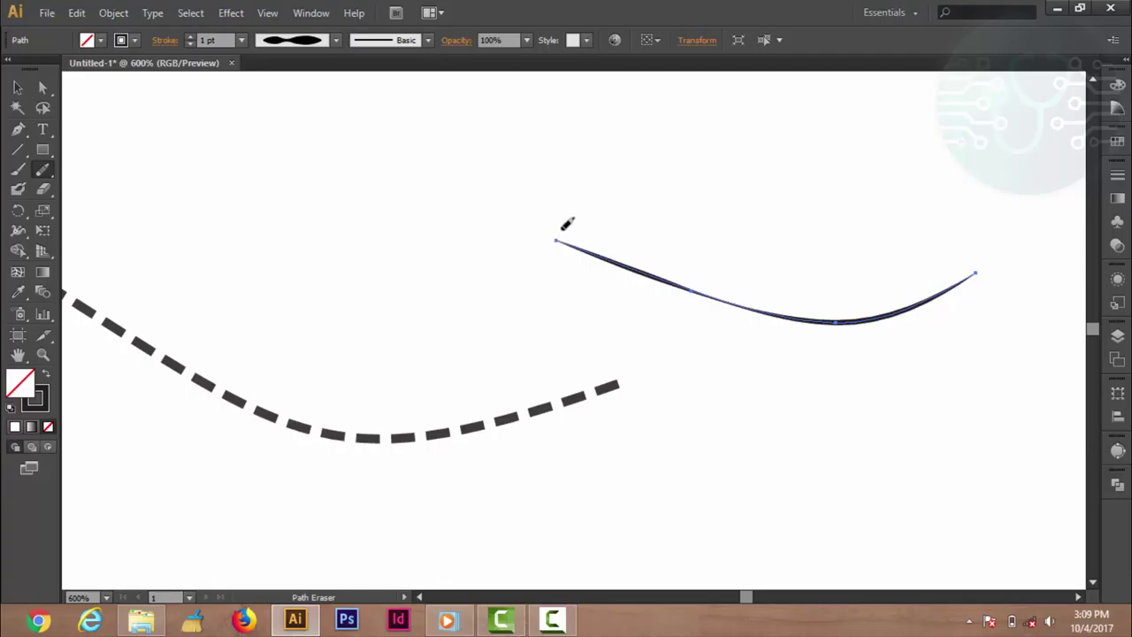
click(695, 289)
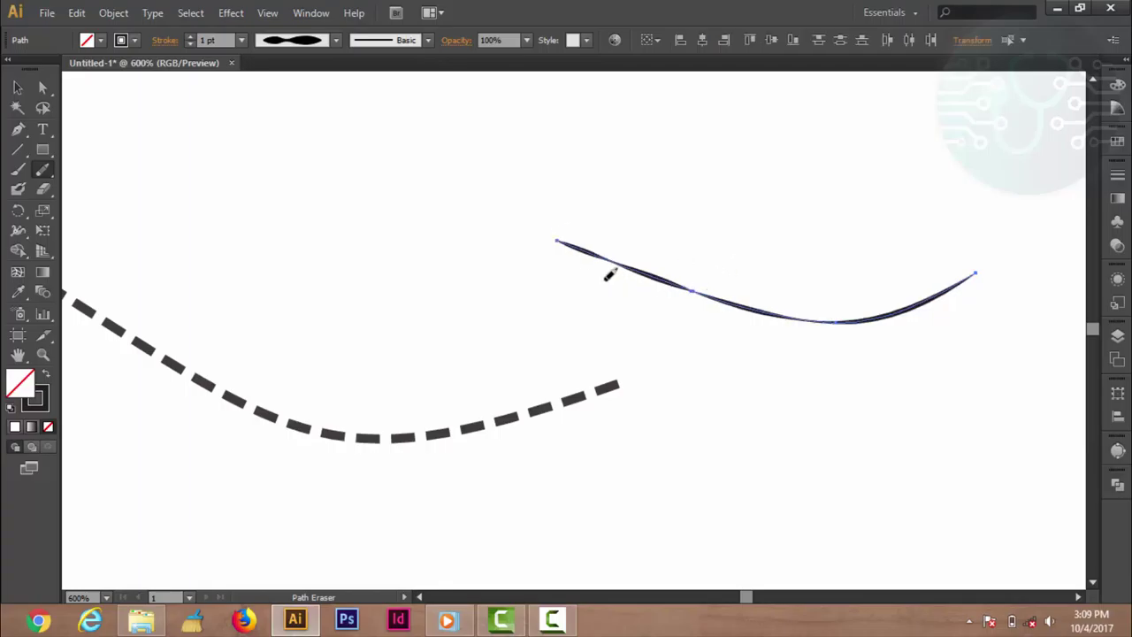
drag(561, 234, 695, 285)
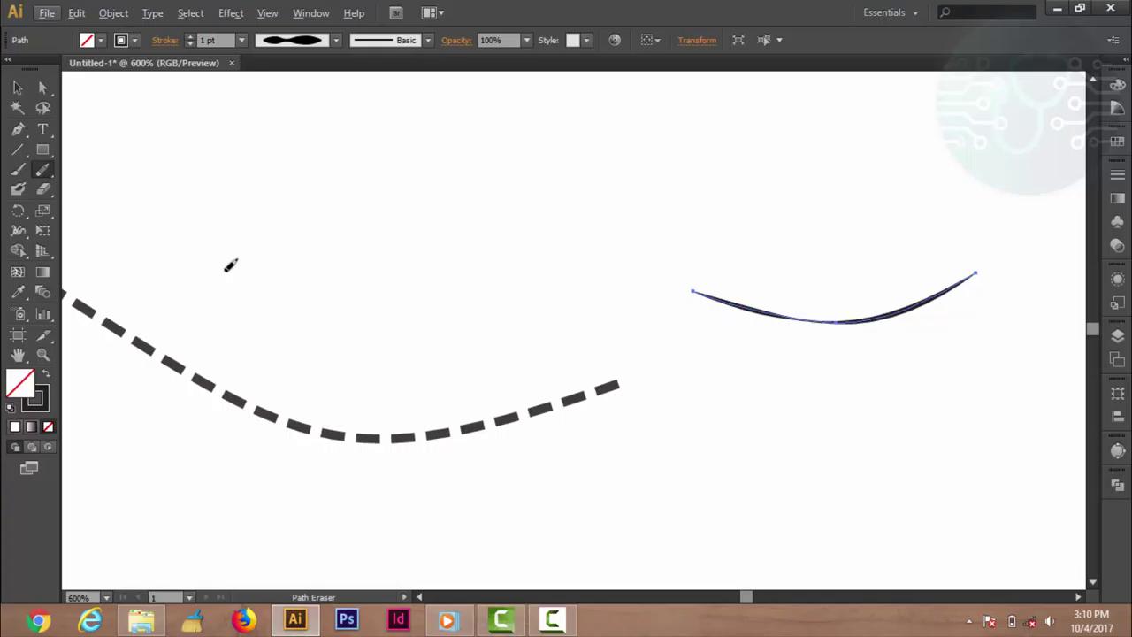
scroll(227, 264, down, 1)
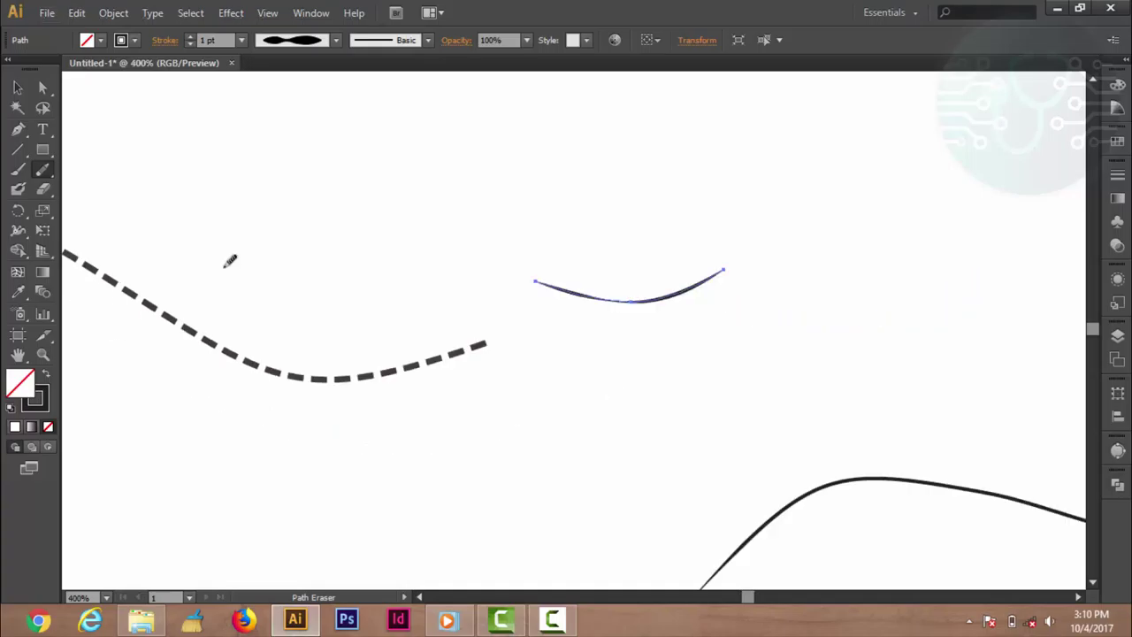
scroll(227, 263, down, 3)
scroll(125, 299, up, 1)
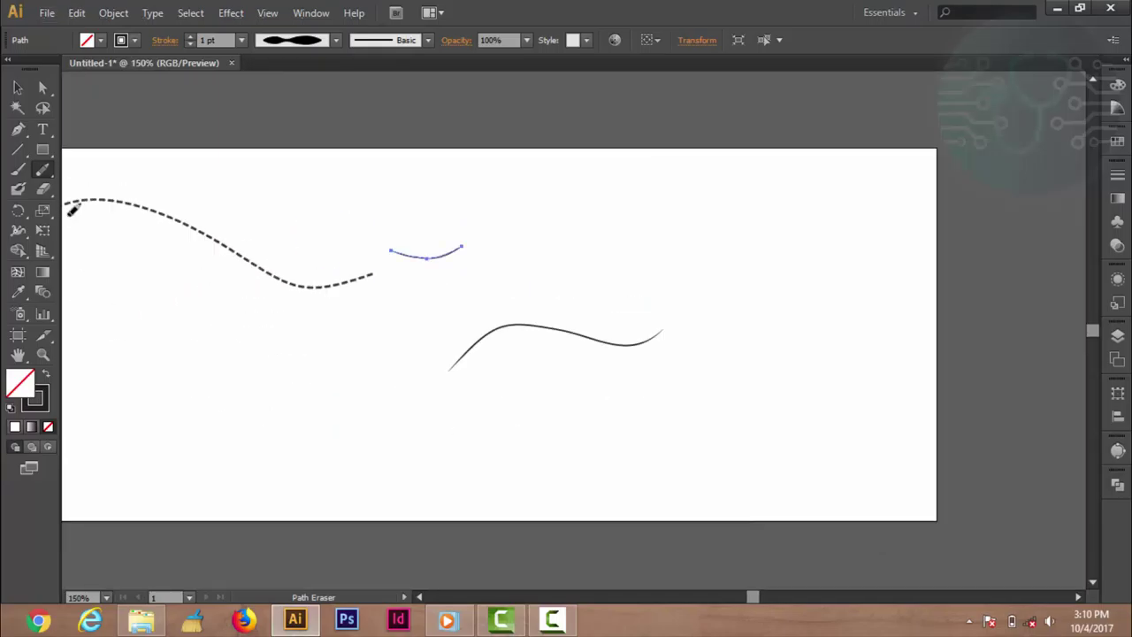
- Marquee-select the dashed wave, plain curve and leftover arc, and delete all three
click(17, 86)
drag(162, 111, 542, 353)
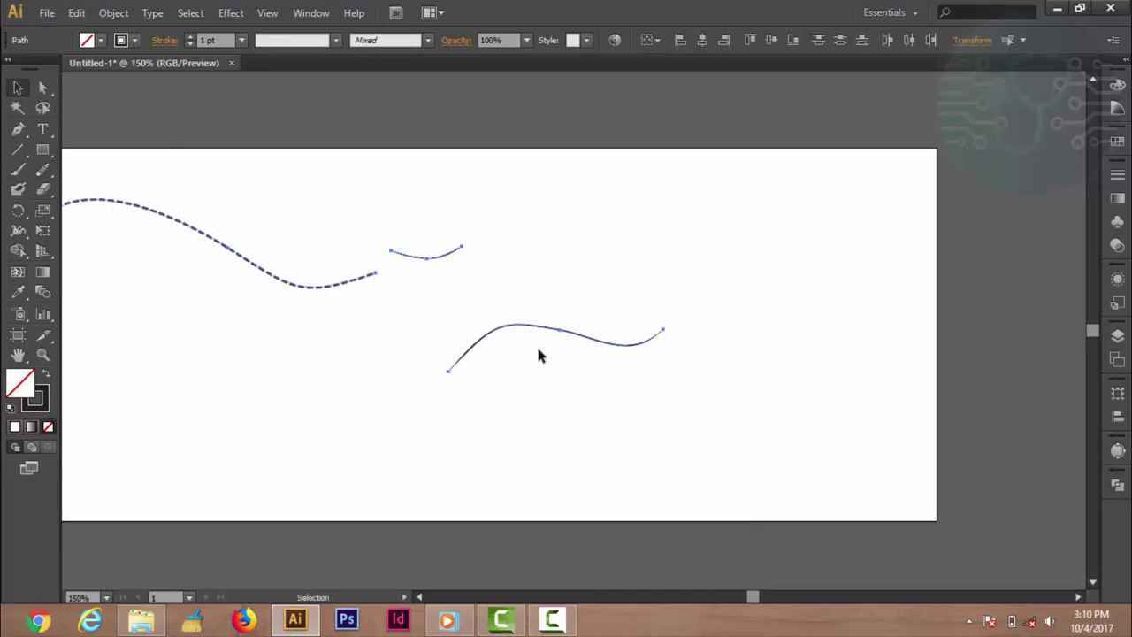
key(Delete)
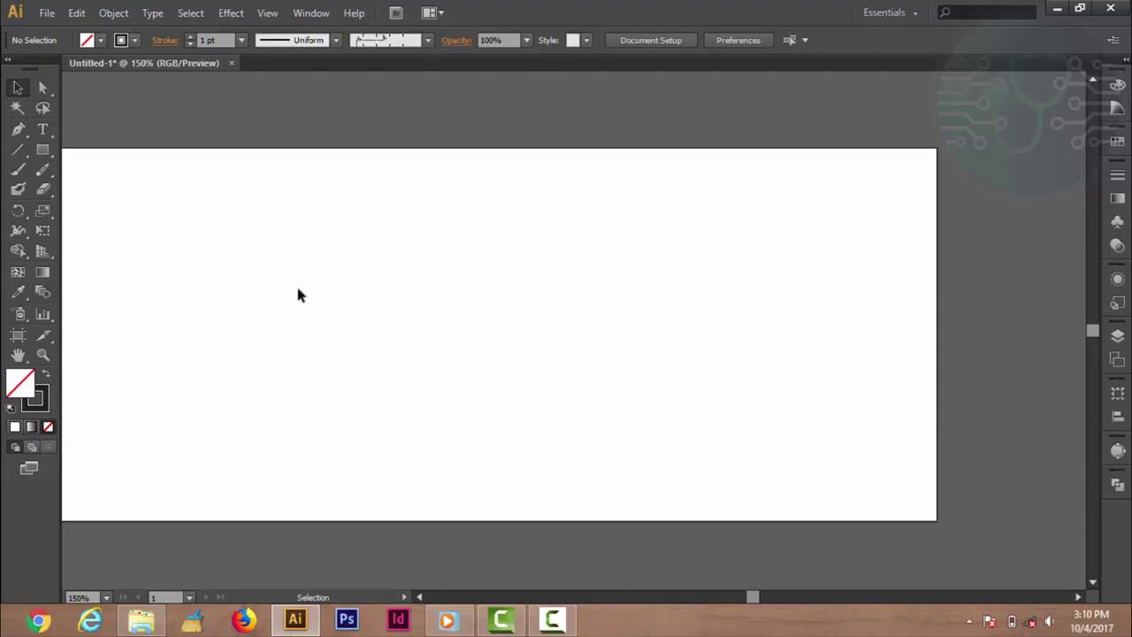
mouse_move(297, 294)
mouse_down()
mouse_move(593, 290)
mouse_move(460, 291)
mouse_up()
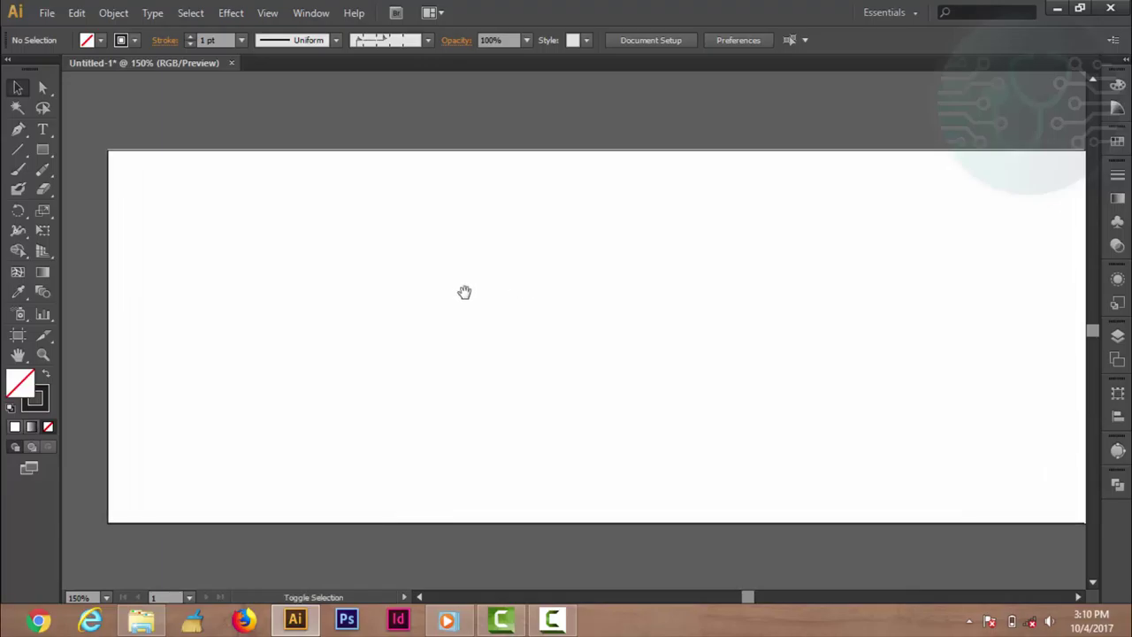
scroll(466, 293, down, 1)
scroll(471, 293, up, 1)
scroll(470, 293, down, 1)
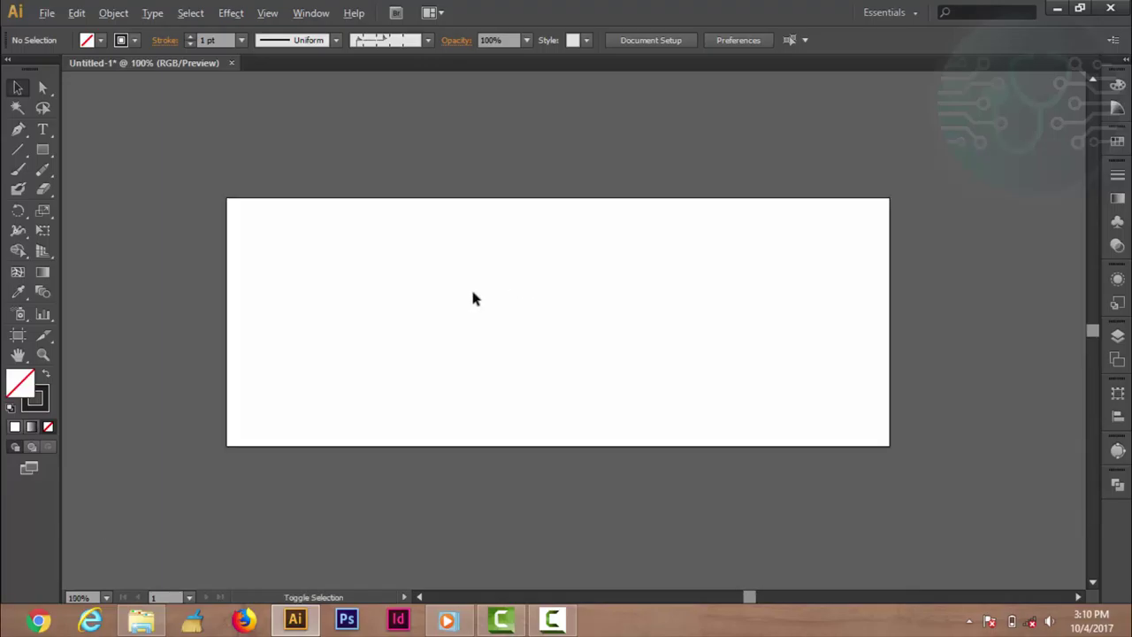
- Draw a long thin rectangle across the artboard centre filled with dark brown
click(42, 189)
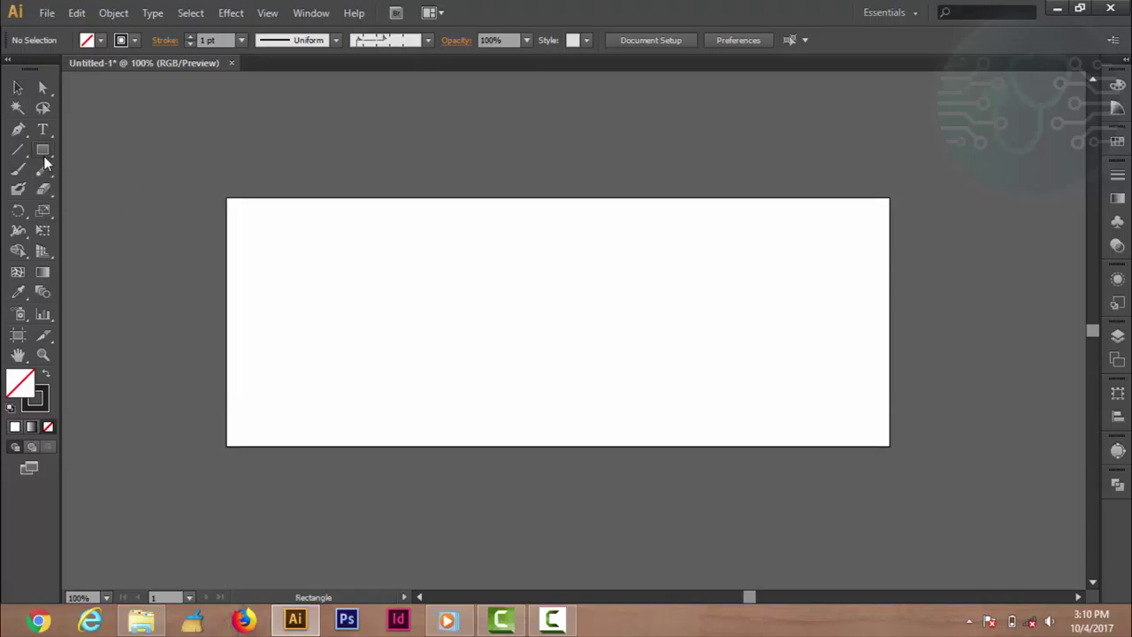
click(42, 152)
mouse_move(384, 291)
mouse_down()
mouse_move(579, 336)
mouse_move(767, 330)
mouse_up()
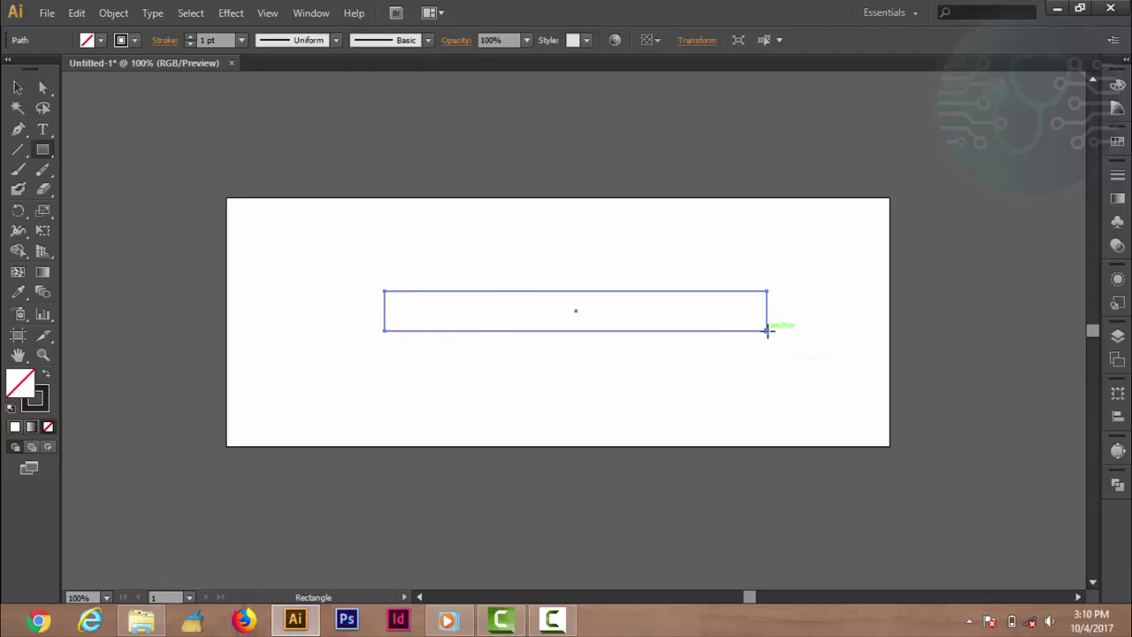
click(102, 41)
click(93, 91)
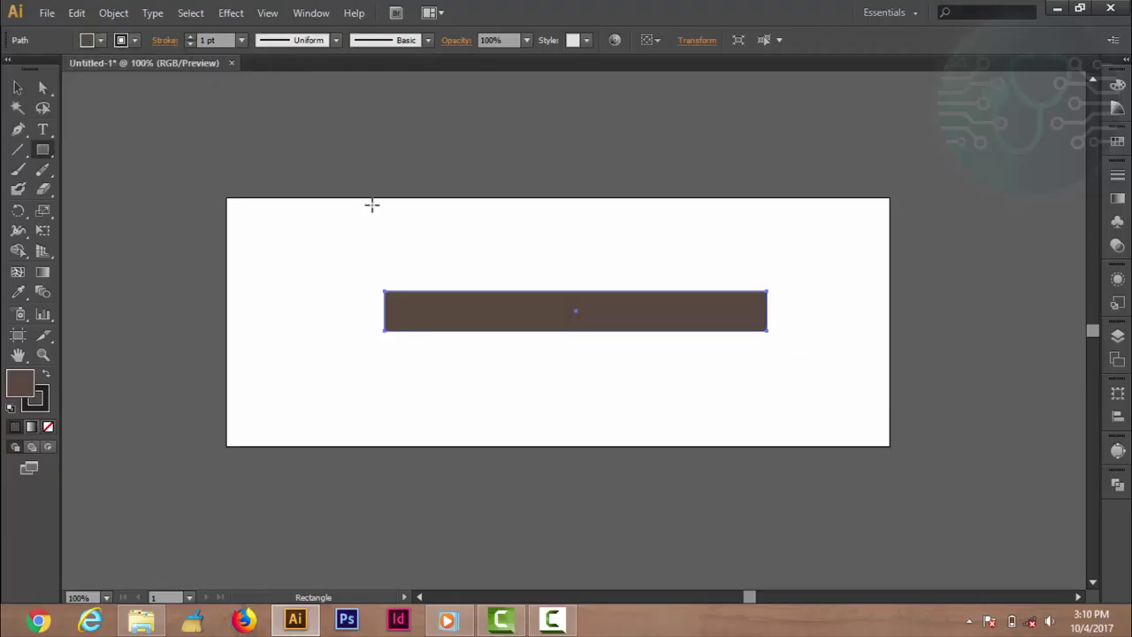
- Erase a gap through the rectangle near its left end
click(42, 189)
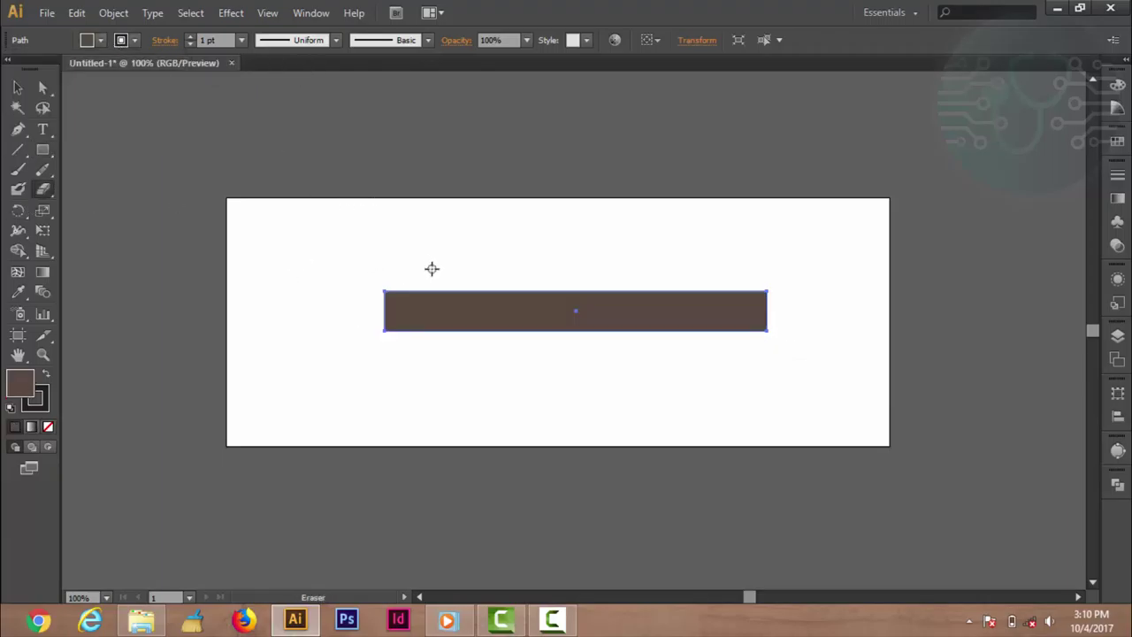
scroll(446, 310, up, 5)
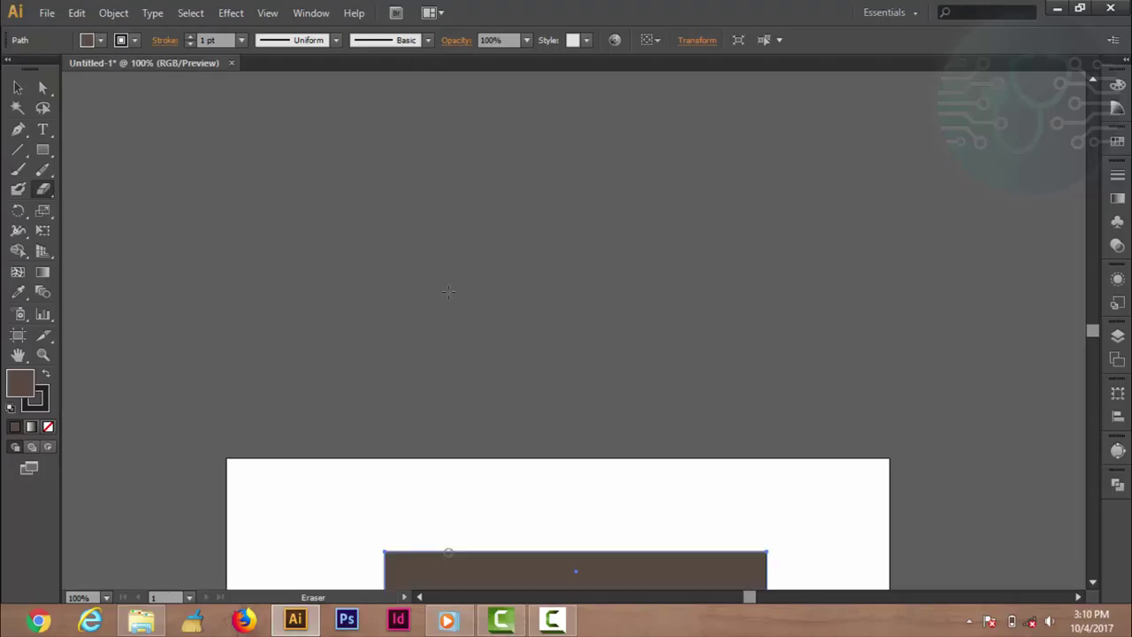
scroll(443, 323, up, 3)
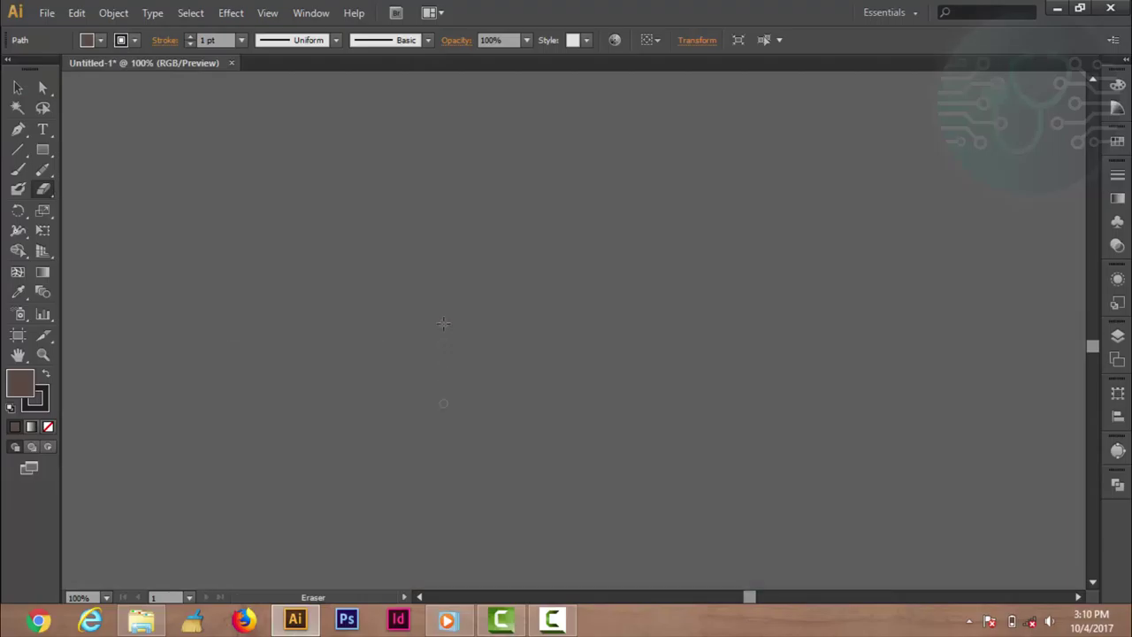
scroll(443, 323, down, 3)
scroll(445, 172, down, 1)
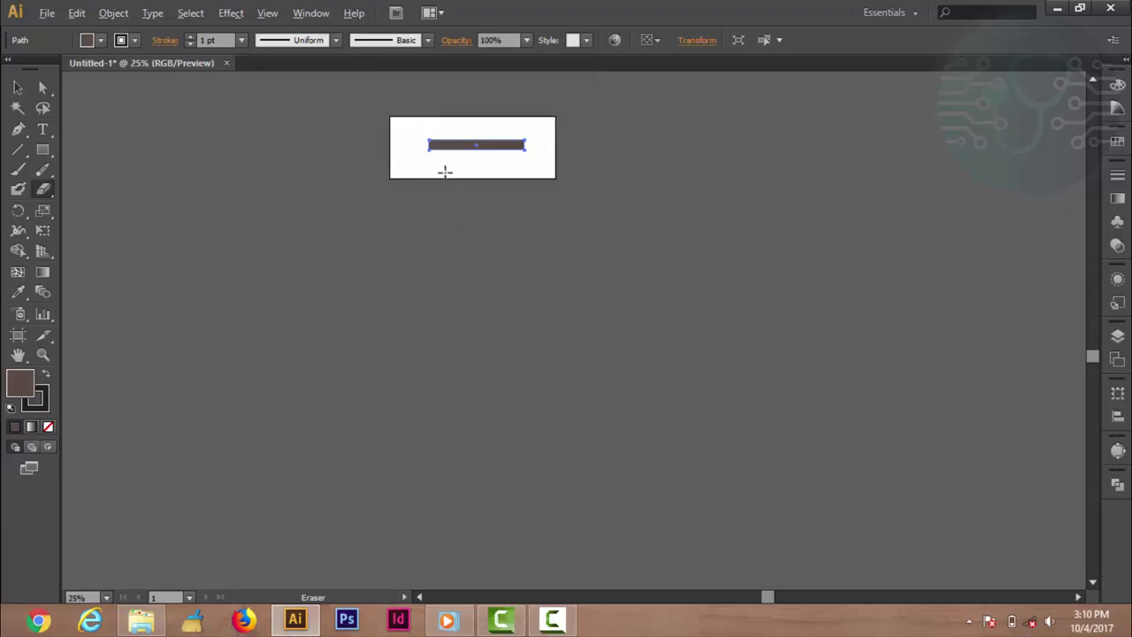
scroll(445, 172, up, 1)
scroll(474, 134, up, 2)
scroll(468, 124, up, 2)
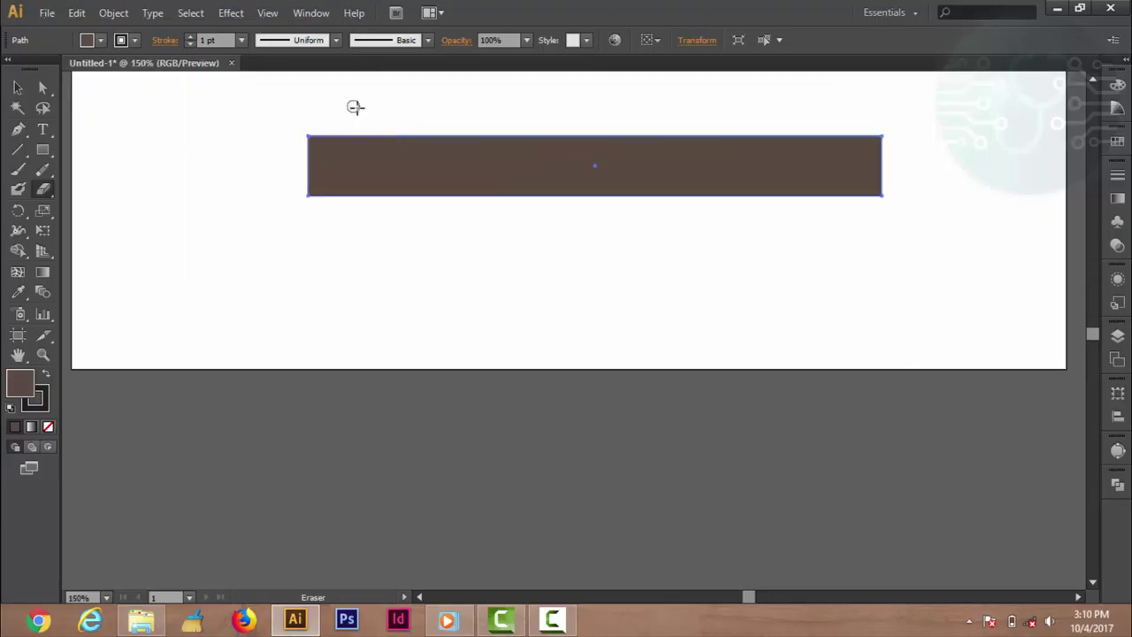
drag(374, 121, 377, 206)
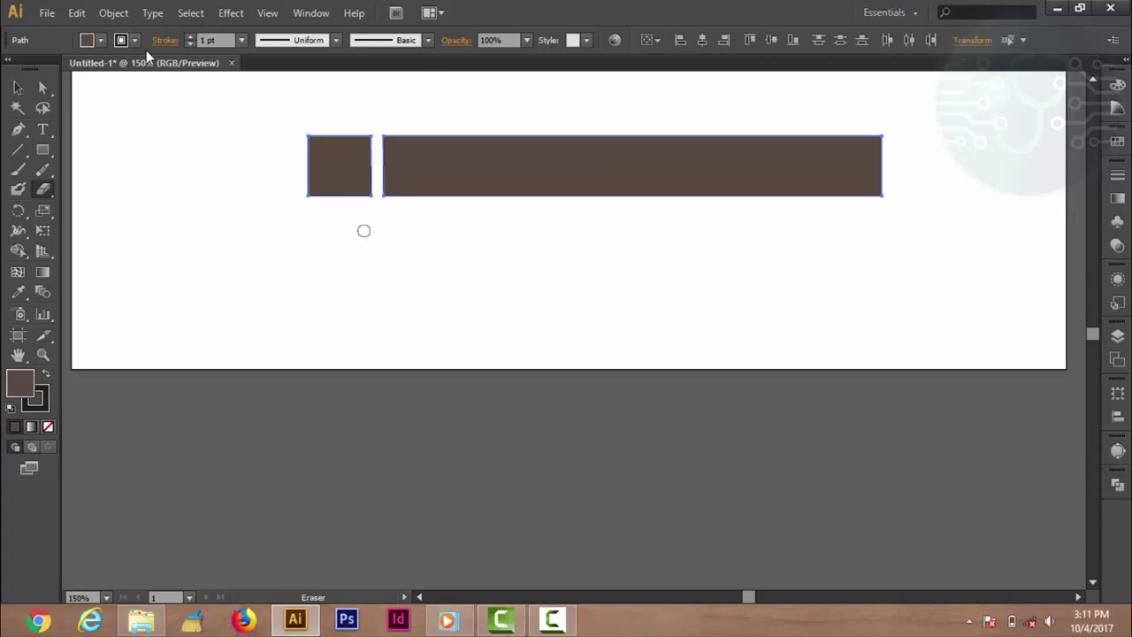
- Select the small square cut off on the left and delete it
click(17, 88)
click(245, 132)
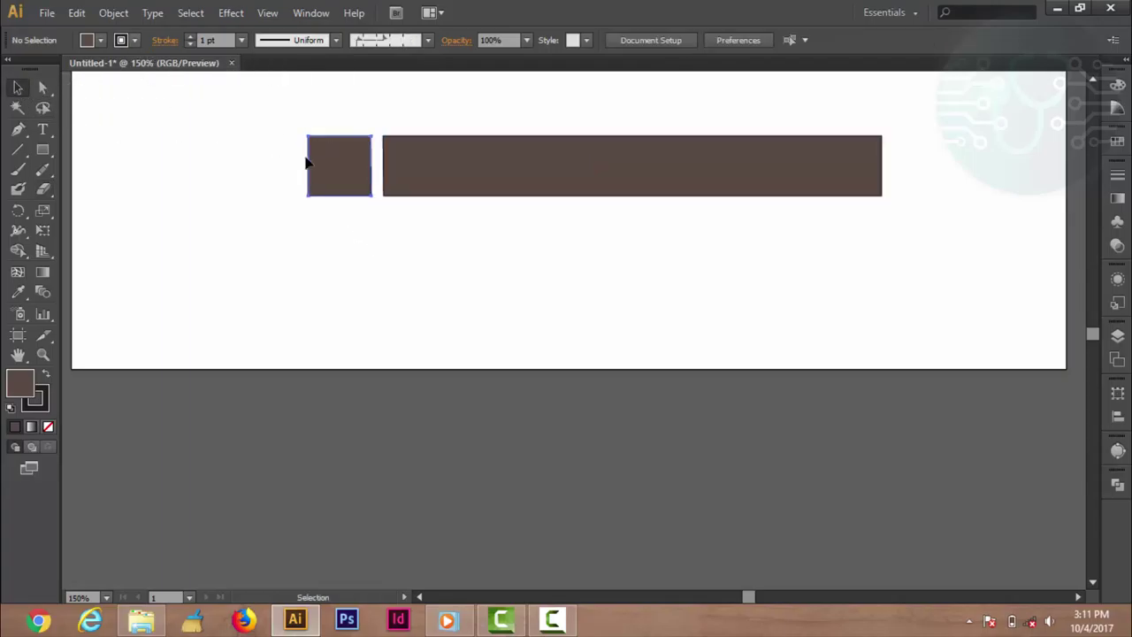
drag(306, 162, 300, 190)
key(Delete)
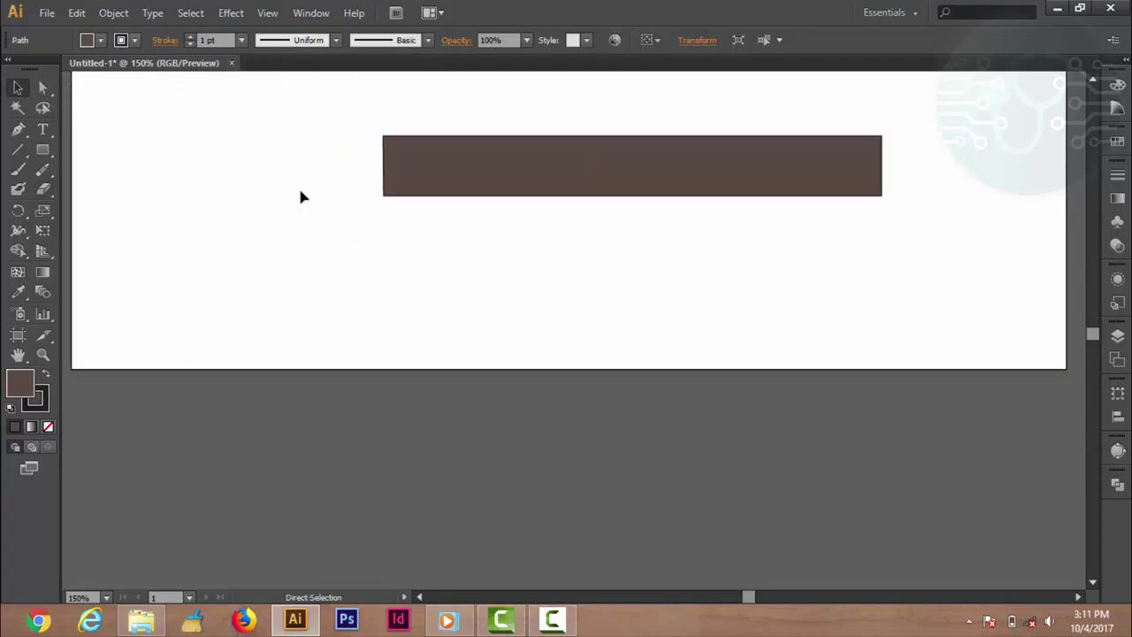
- Punch a scattering of small round holes across the brown bar with the Eraser
click(300, 196)
click(42, 189)
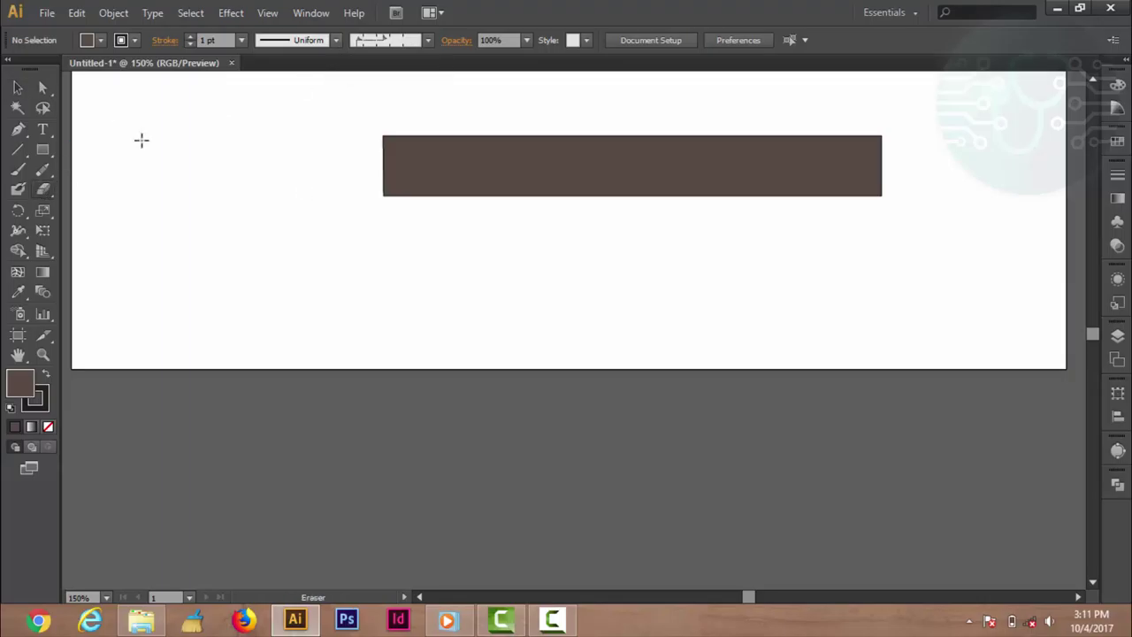
click(415, 143)
click(421, 176)
click(497, 176)
click(544, 145)
click(643, 167)
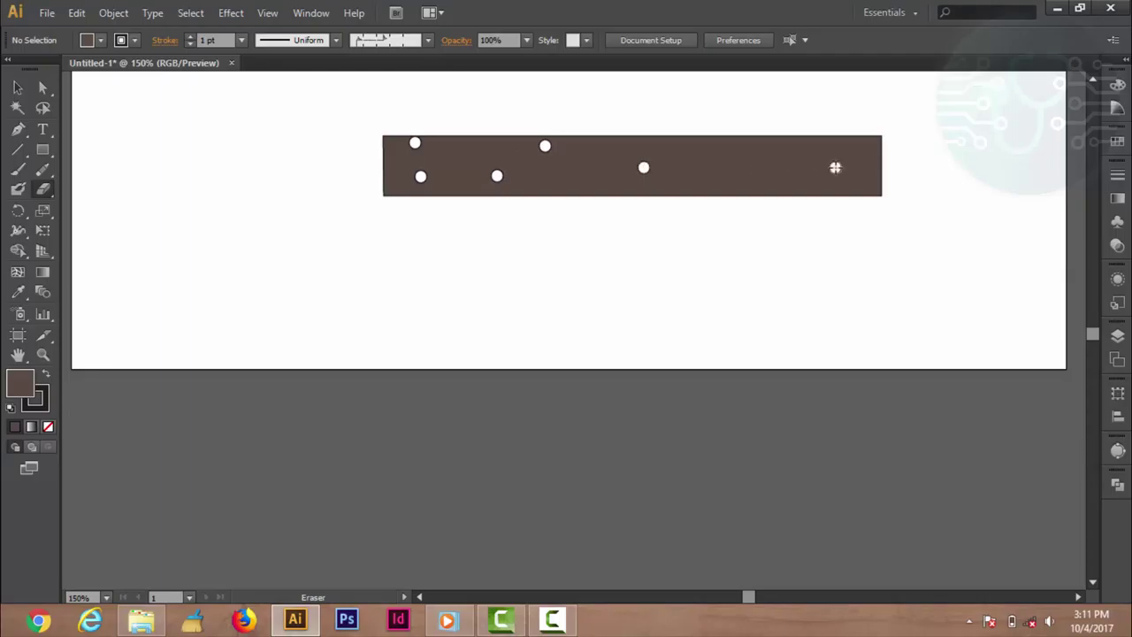
click(787, 153)
click(748, 193)
click(726, 171)
click(692, 193)
- Add more round holes plus one elongated hole, then switch to the Scissors
click(617, 179)
click(617, 160)
click(585, 180)
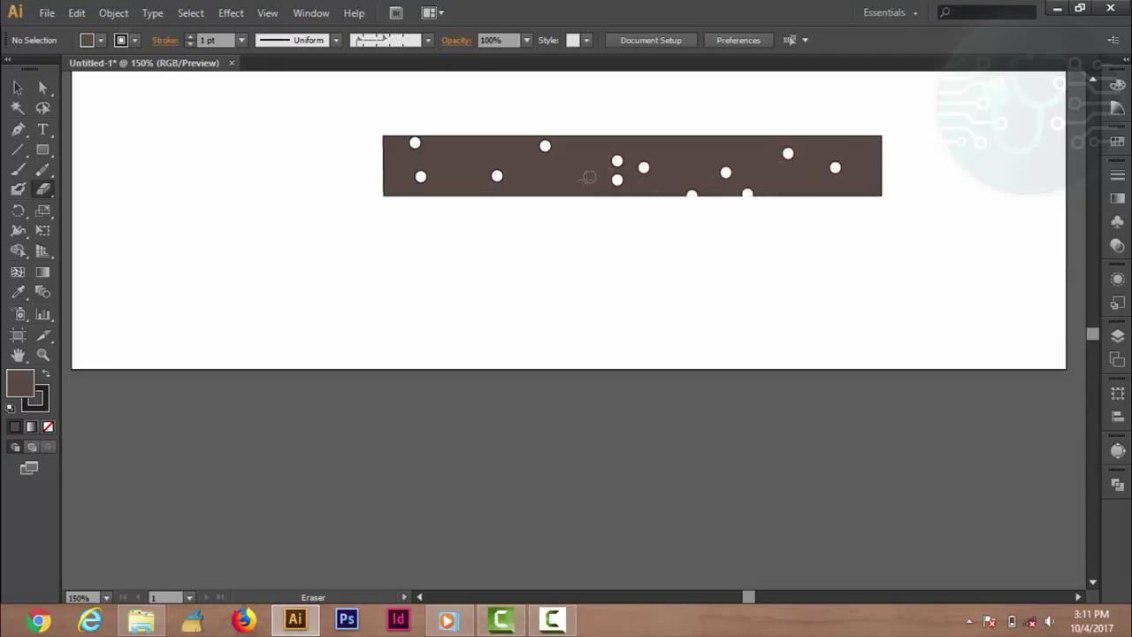
click(529, 181)
drag(509, 158, 499, 158)
click(442, 164)
click(459, 176)
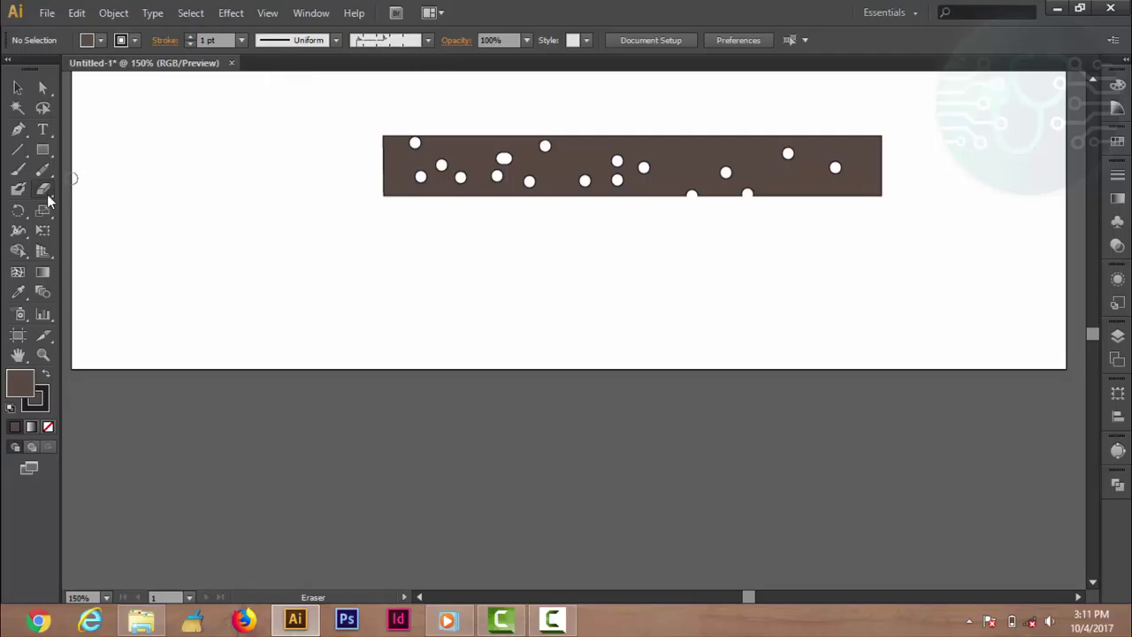
drag(43, 189, 82, 205)
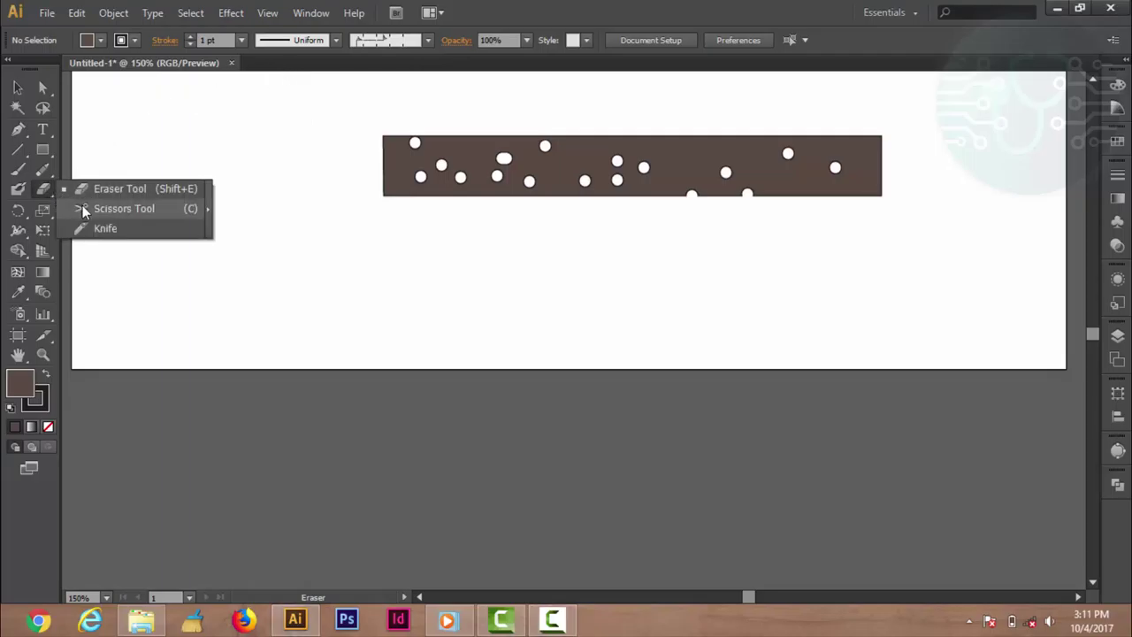
click(83, 207)
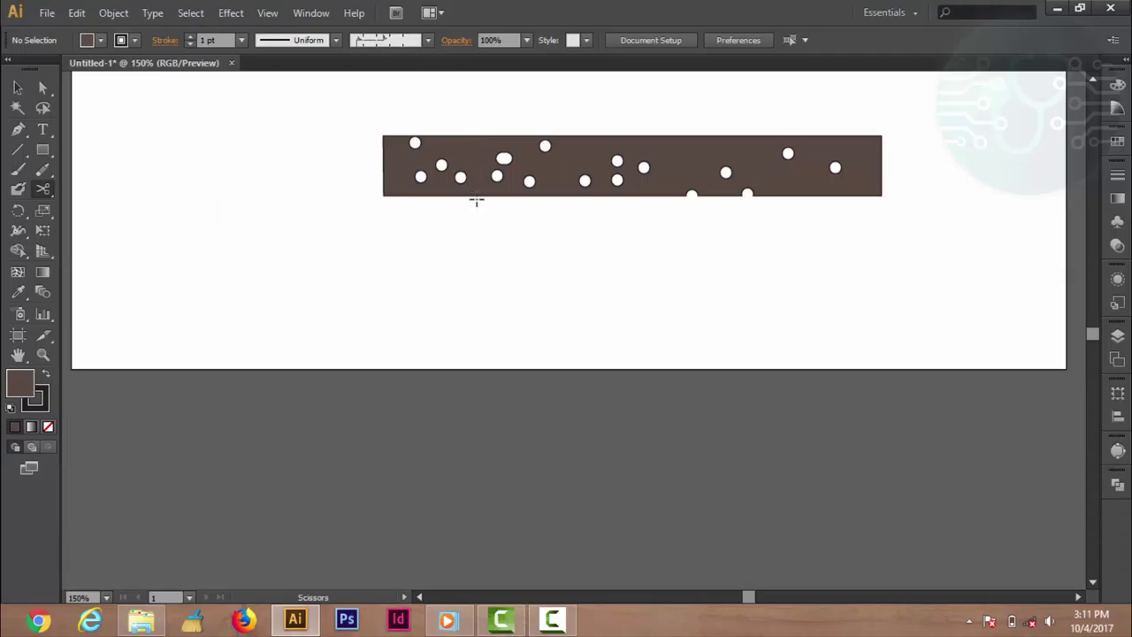
- Cut the bar's outline at its top-left corner and along its bottom edge
alt+scroll(387, 135, up, 1)
alt+scroll(389, 136, up, 1)
alt+scroll(393, 140, up, 1)
click(393, 141)
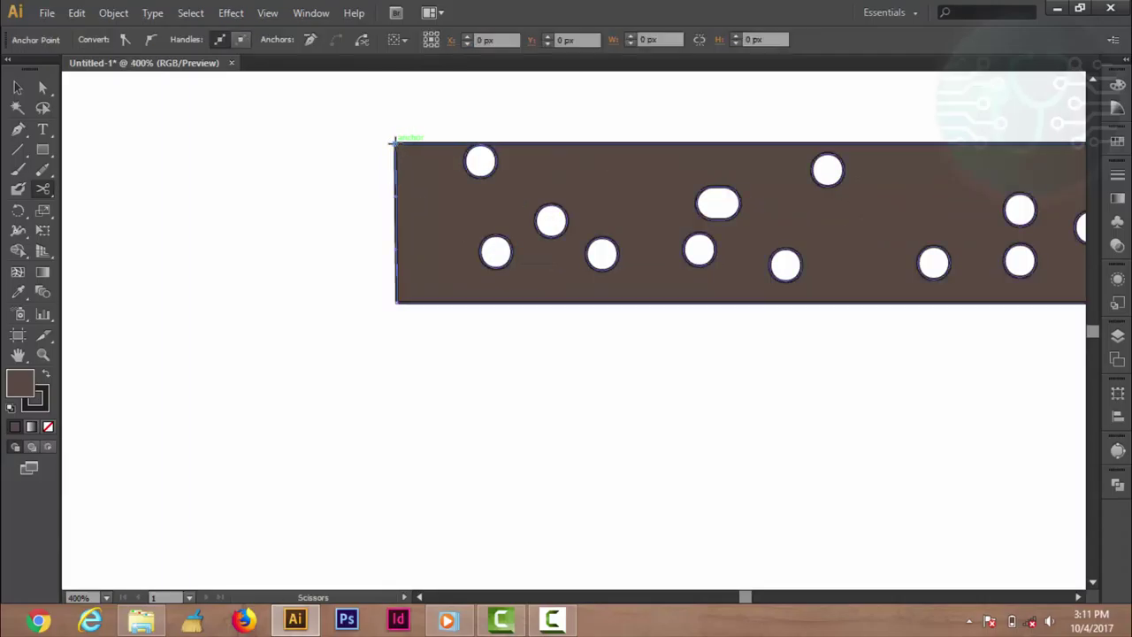
click(638, 303)
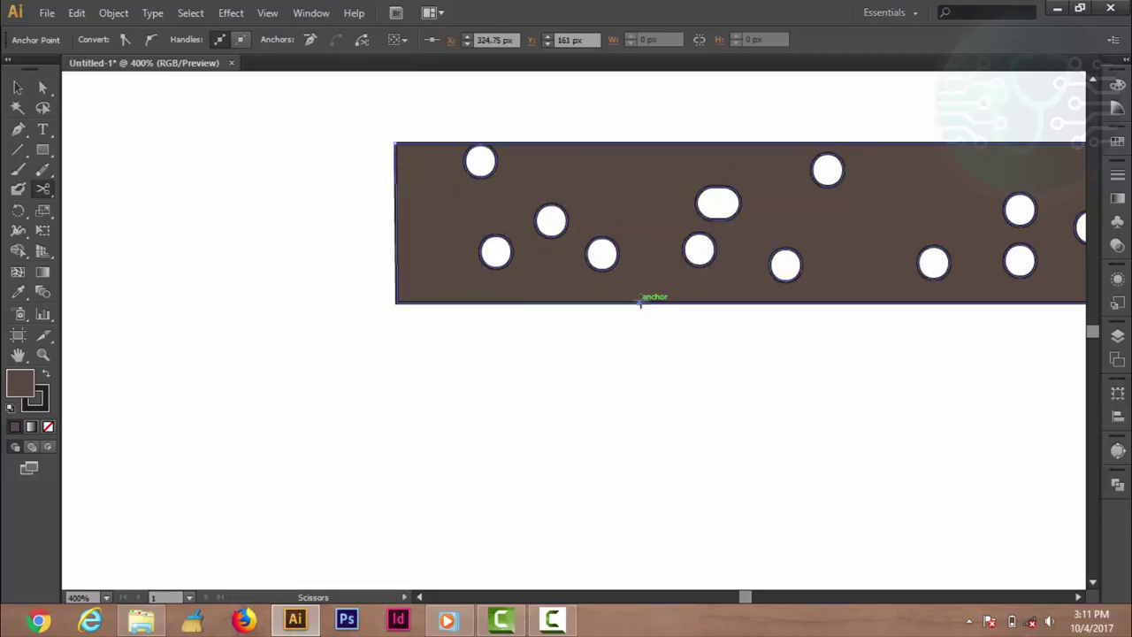
- Select the perforated bar and reposition it on the artboard
click(17, 88)
drag(426, 204, 353, 274)
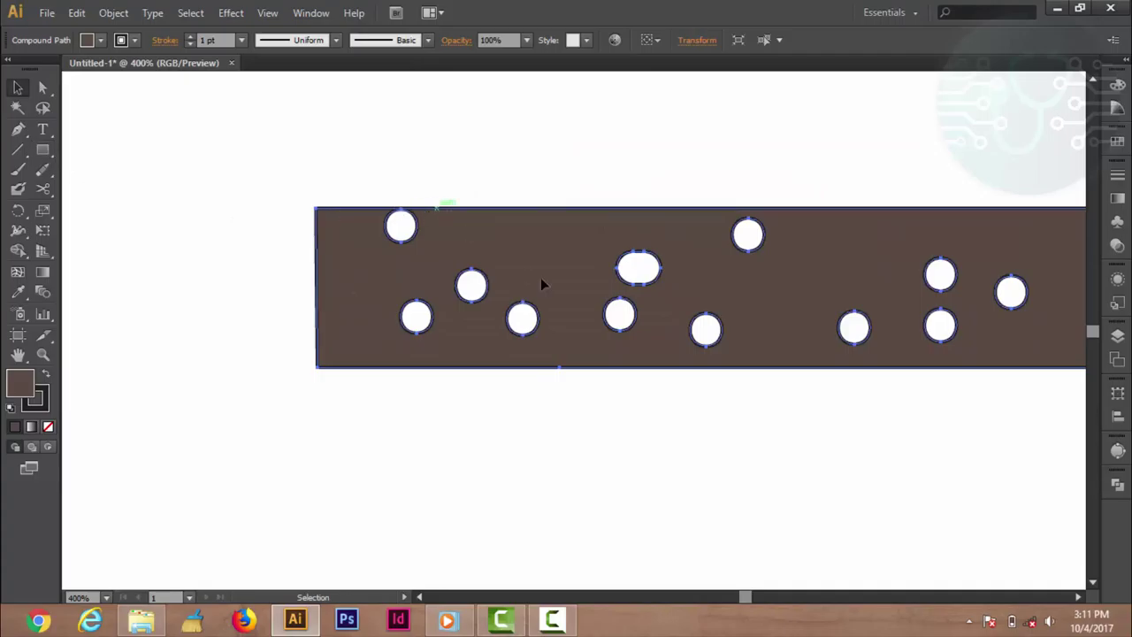
scroll(614, 381, down, 1)
scroll(611, 382, up, 1)
scroll(548, 318, up, 1)
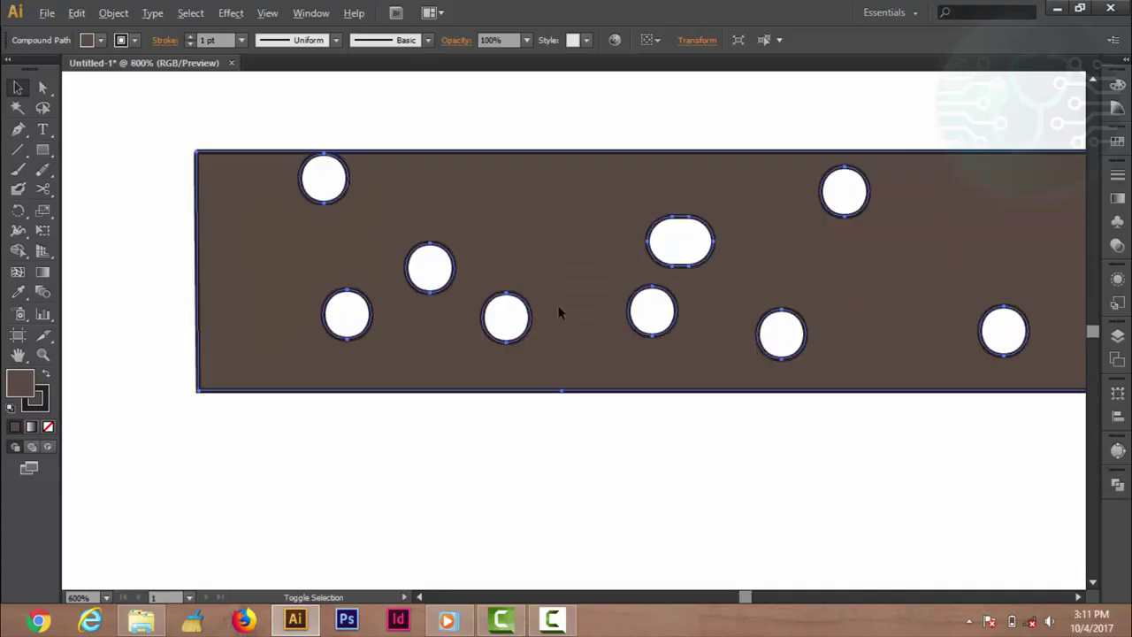
scroll(445, 259, up, 1)
scroll(444, 260, down, 1)
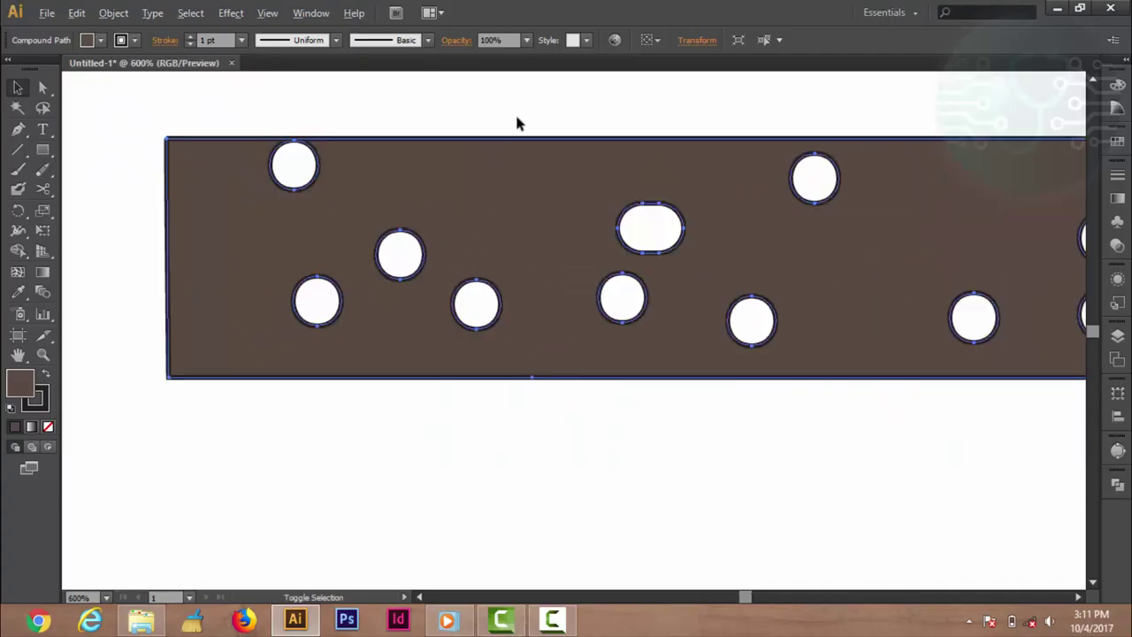
- Add anchor points on the bar's top and bottom edges, nudging the bottom one
click(17, 129)
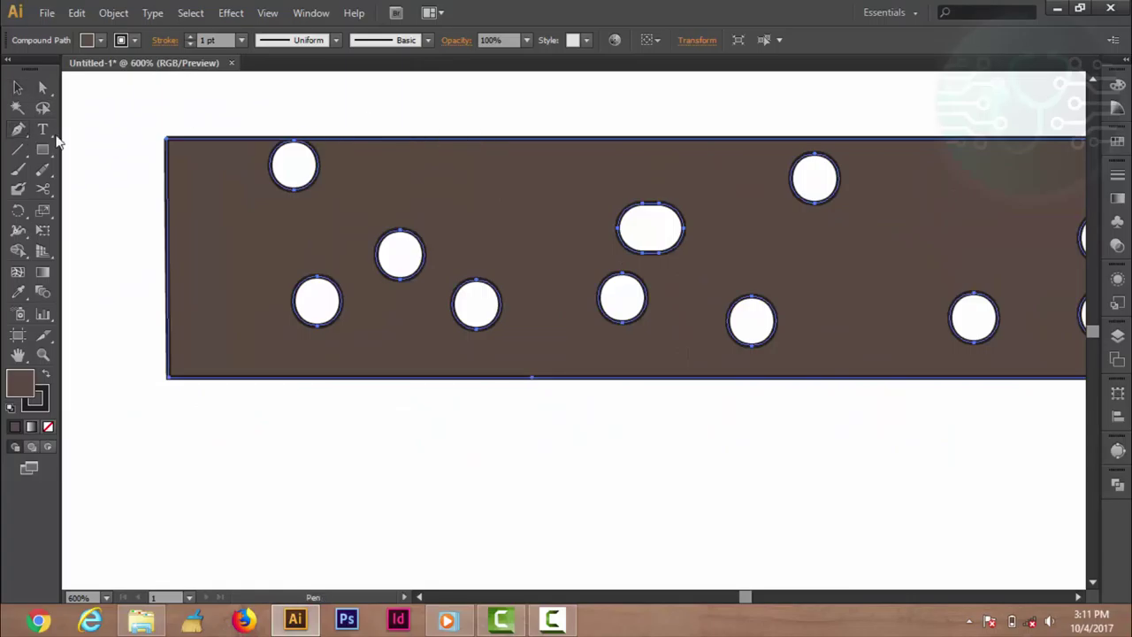
click(505, 139)
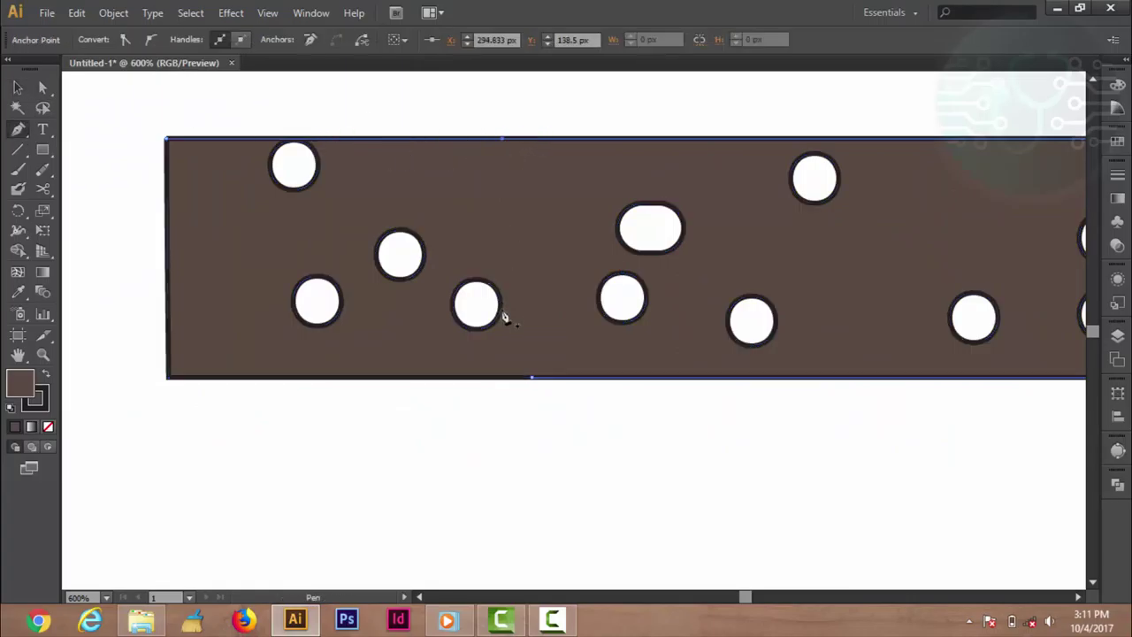
click(511, 377)
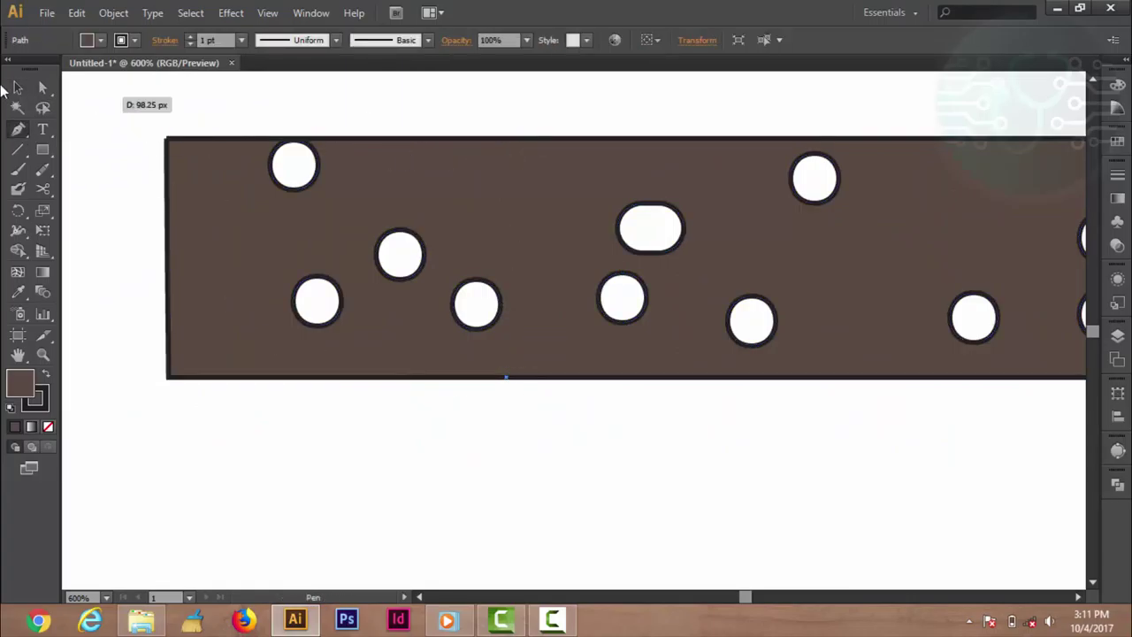
mouse_move(505, 377)
mouse_down()
mouse_move(519, 395)
mouse_move(507, 383)
mouse_up()
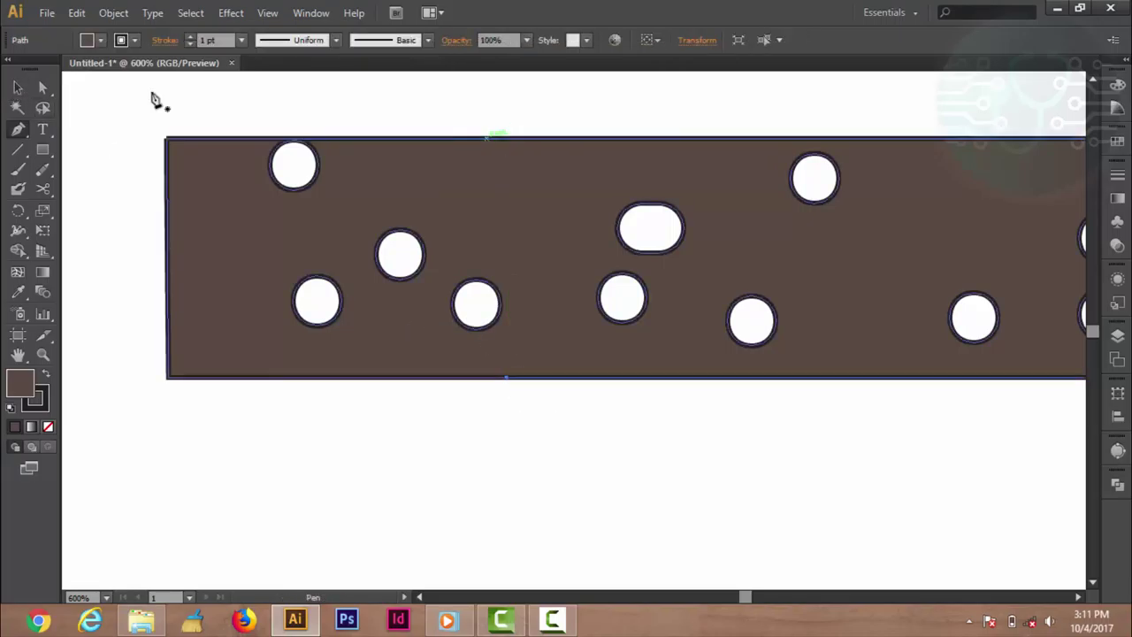
- Switch to the Group Selection tool and deselect the bar
click(43, 89)
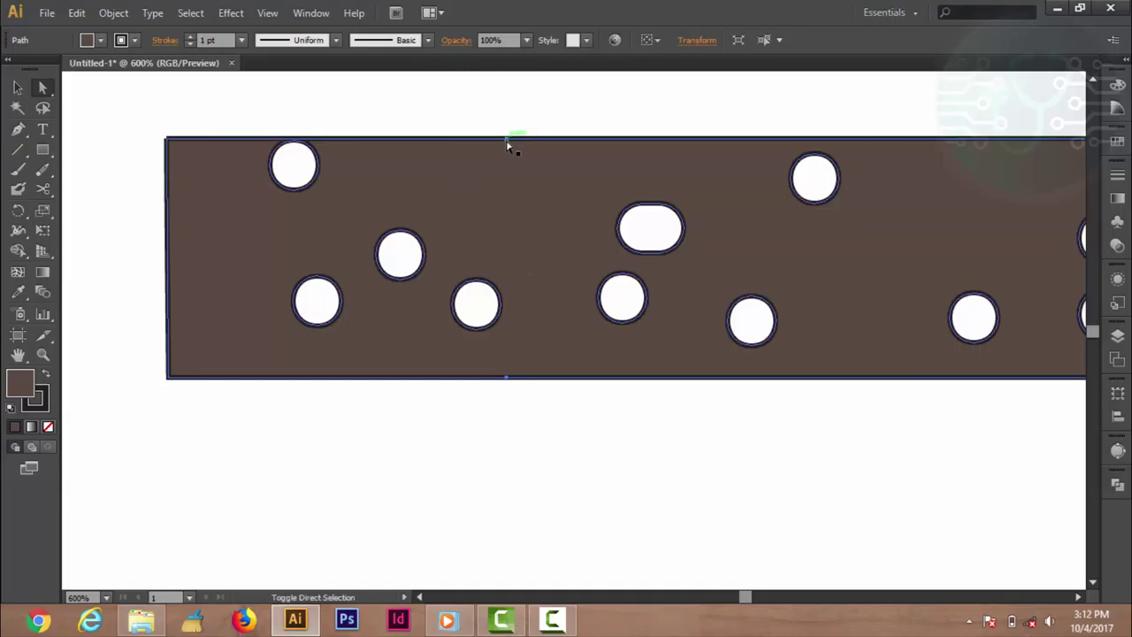
drag(50, 89, 89, 107)
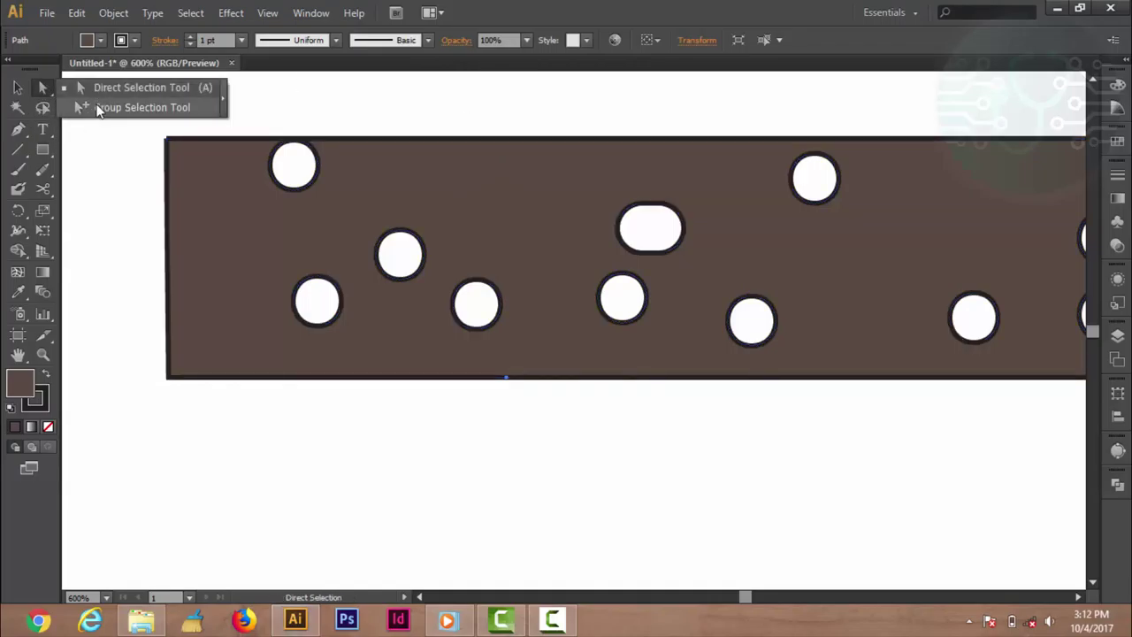
click(480, 138)
click(152, 74)
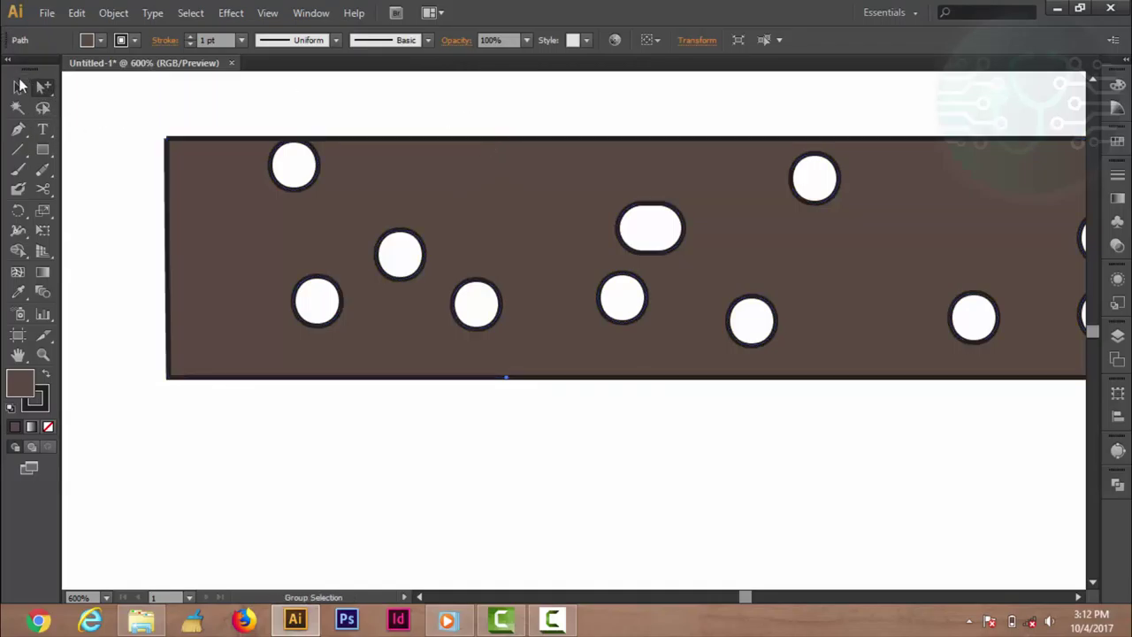
click(18, 87)
- Cut the outline of the lower-left hole with the Scissors
click(42, 189)
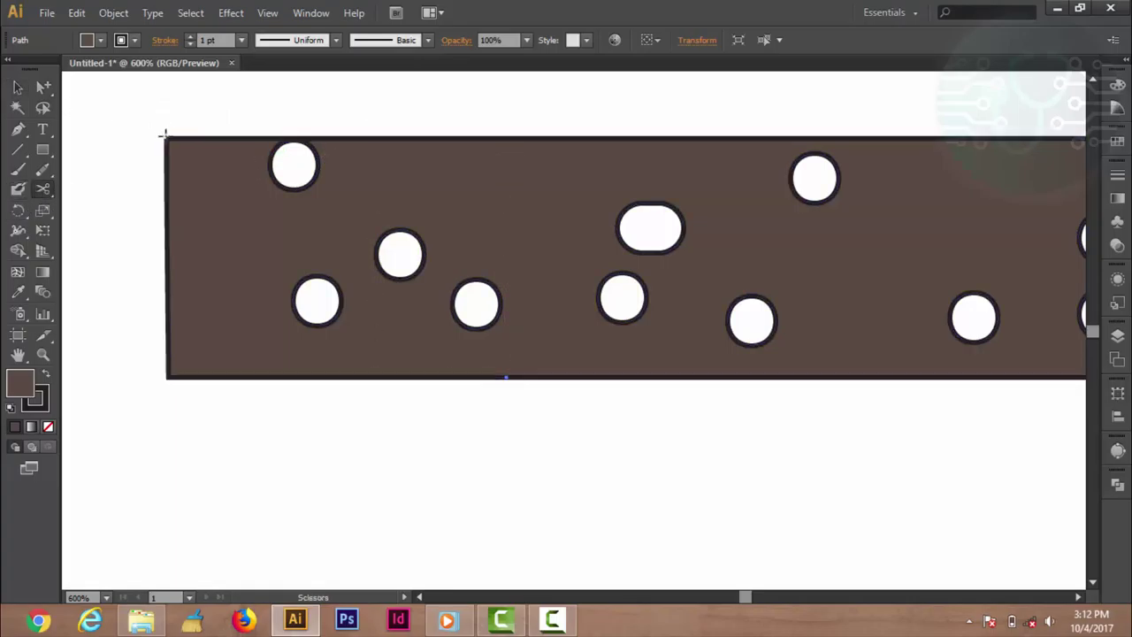
click(302, 280)
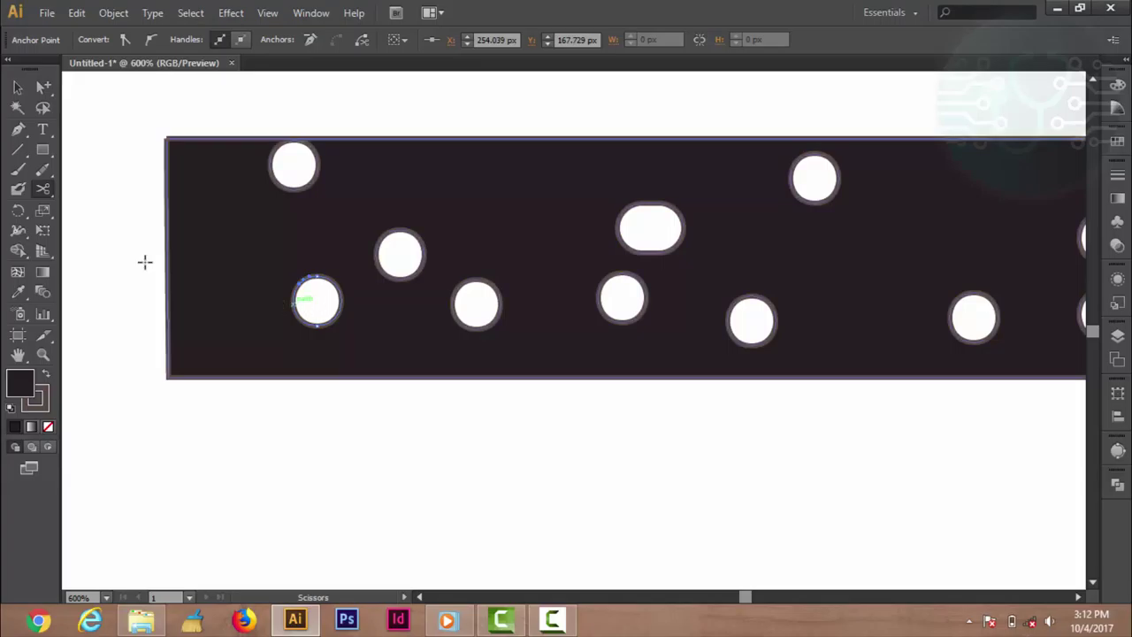
scroll(153, 267, down, 1)
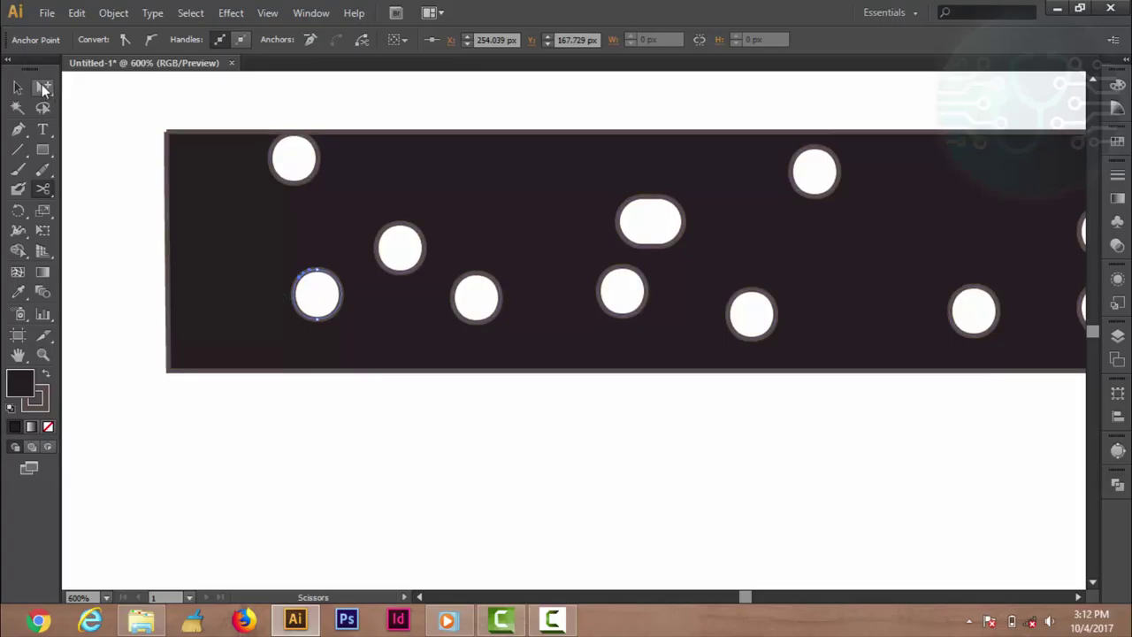
- Select the whole bar with its holes, now showing a near-black fill
key(v)
click(284, 244)
scroll(299, 257, down, 2)
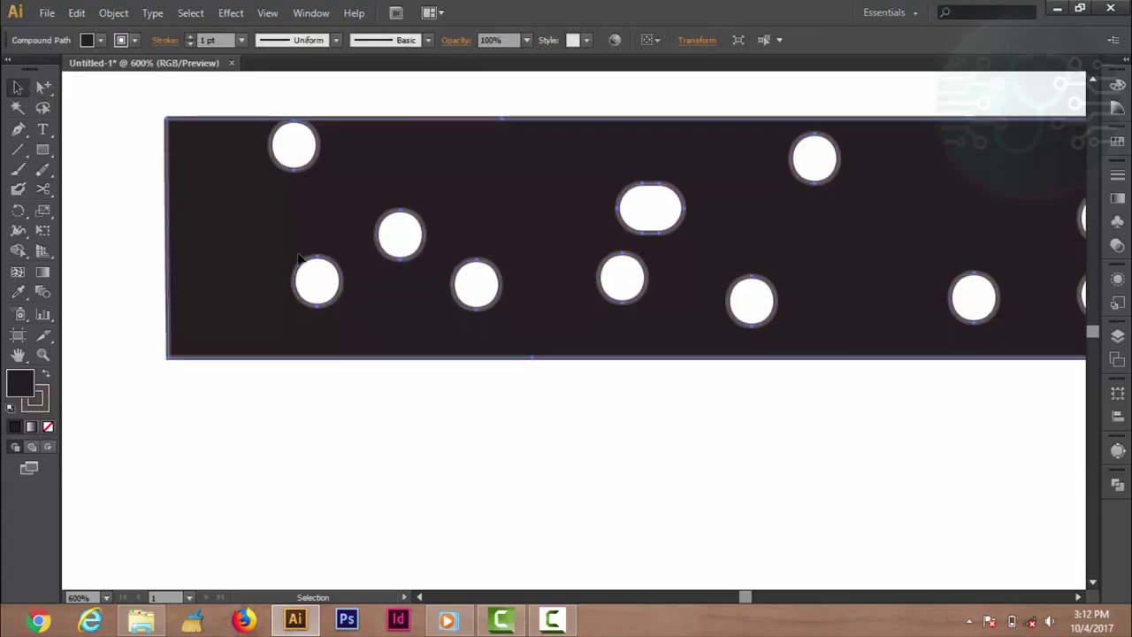
scroll(298, 258, up, 2)
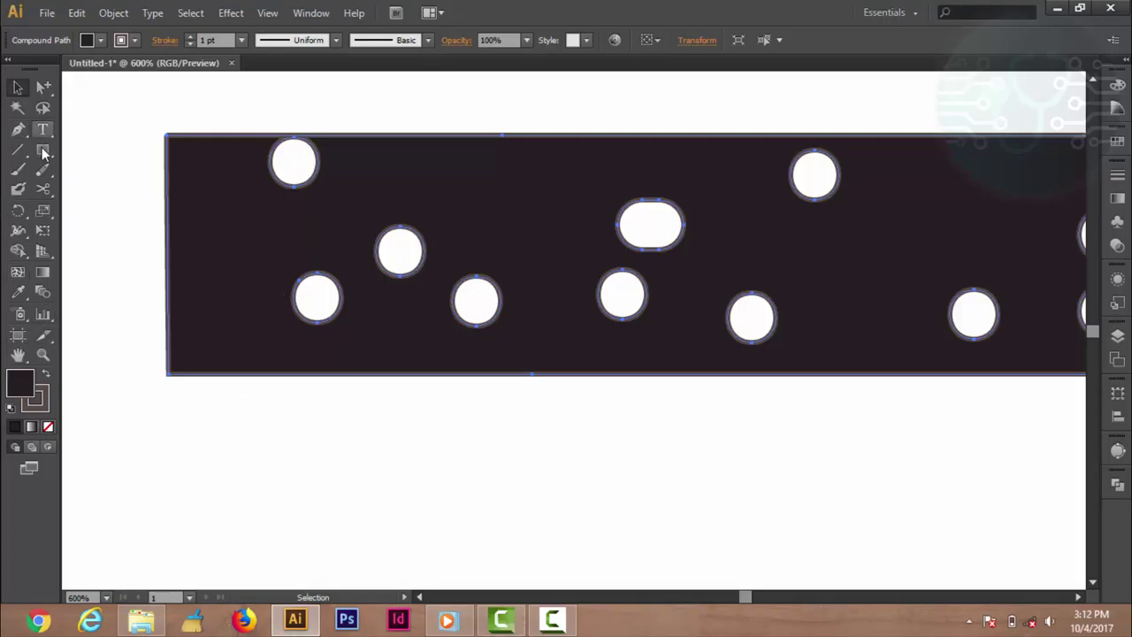
- Draw a dark oval below the perforated bar with the Ellipse tool
mouse_move(43, 149)
mouse_down()
mouse_move(85, 174)
mouse_move(84, 189)
mouse_up()
drag(166, 415, 177, 422)
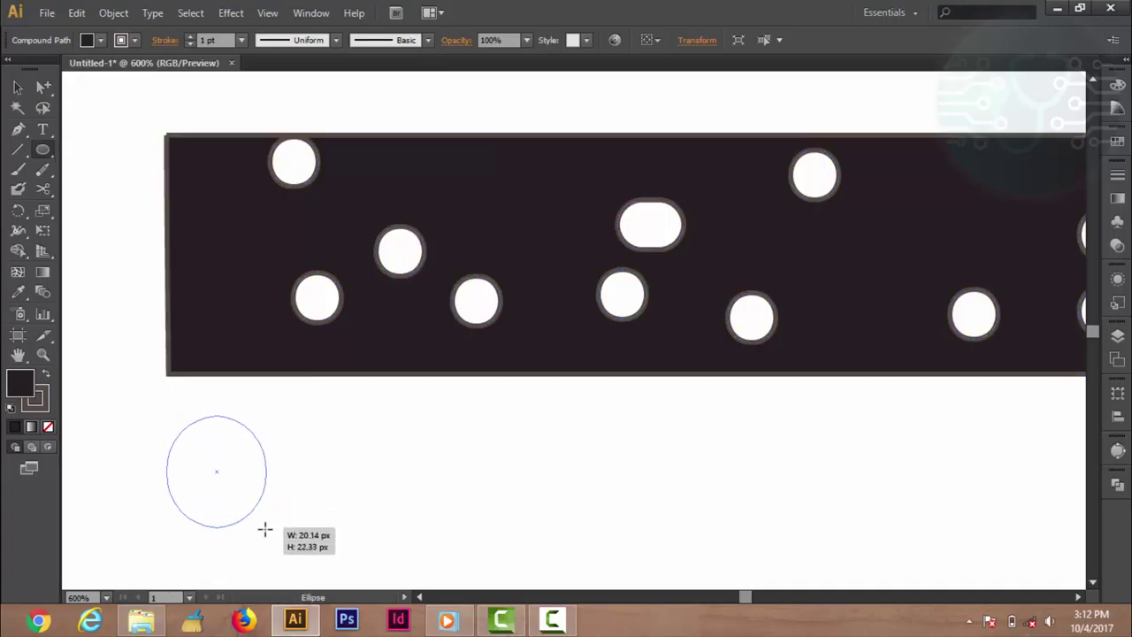
drag(219, 457, 265, 529)
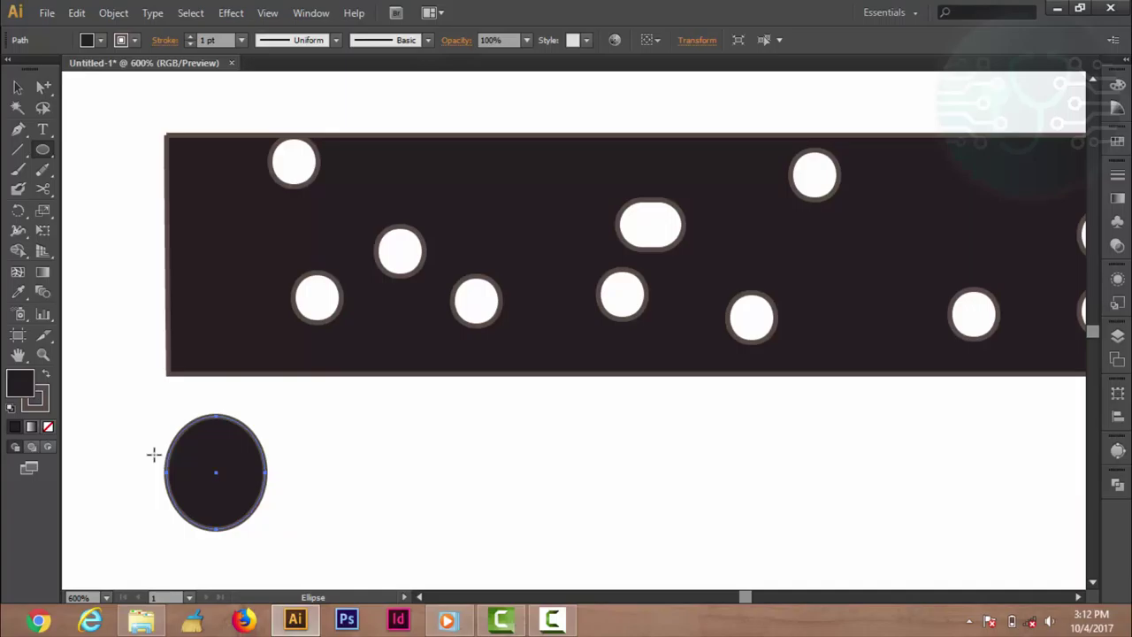
scroll(186, 488, up, 2)
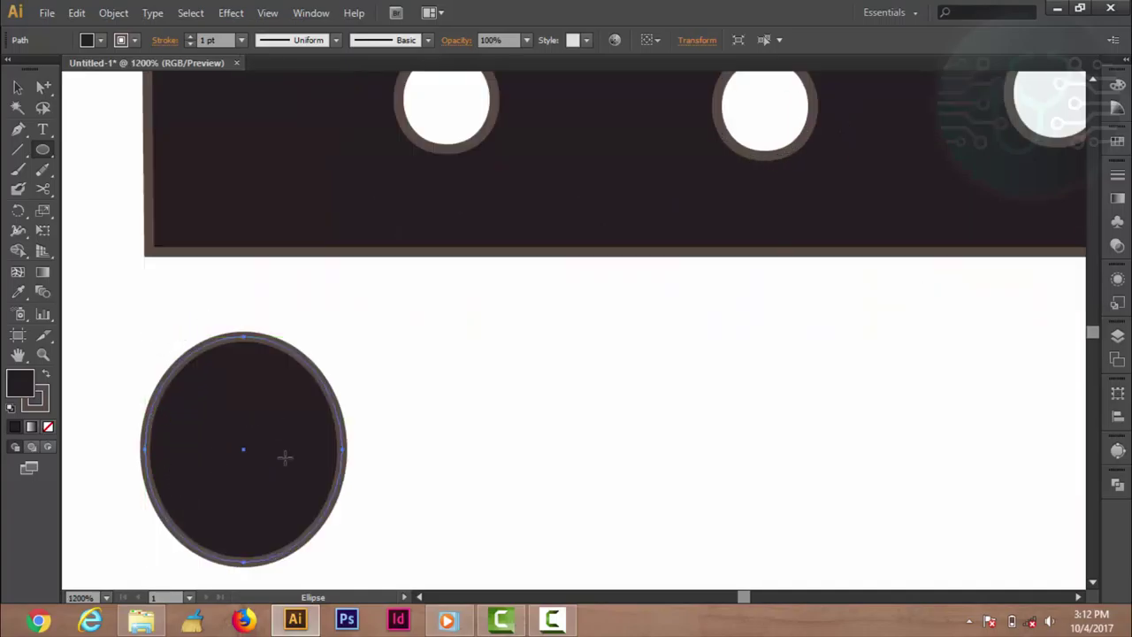
- Cut the oval's outline at its top and bottom points
key(c)
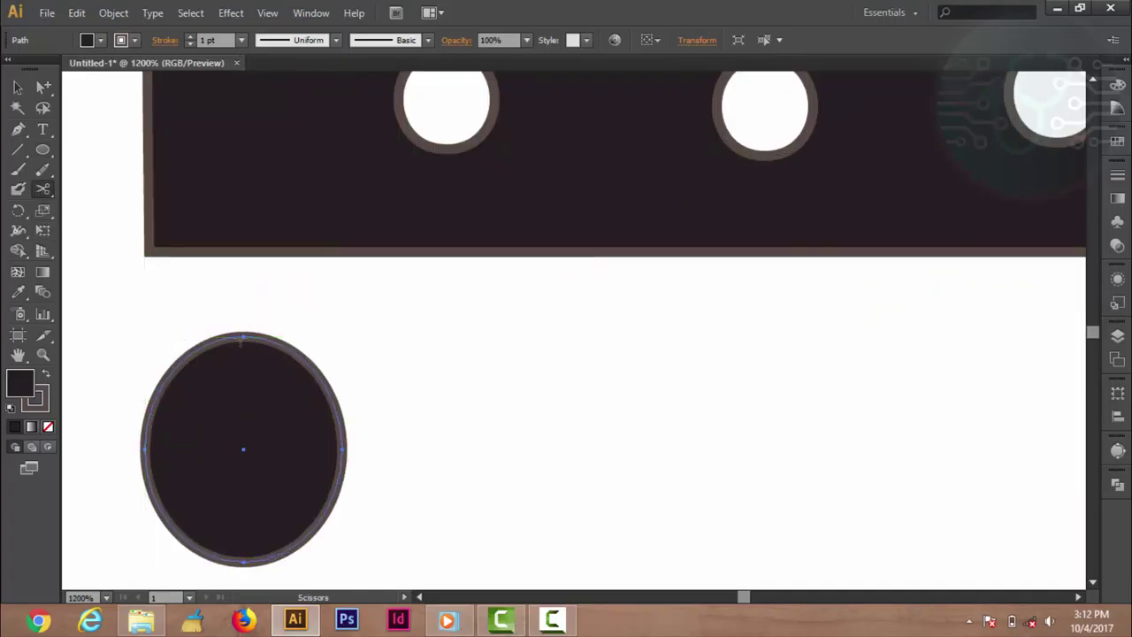
click(243, 334)
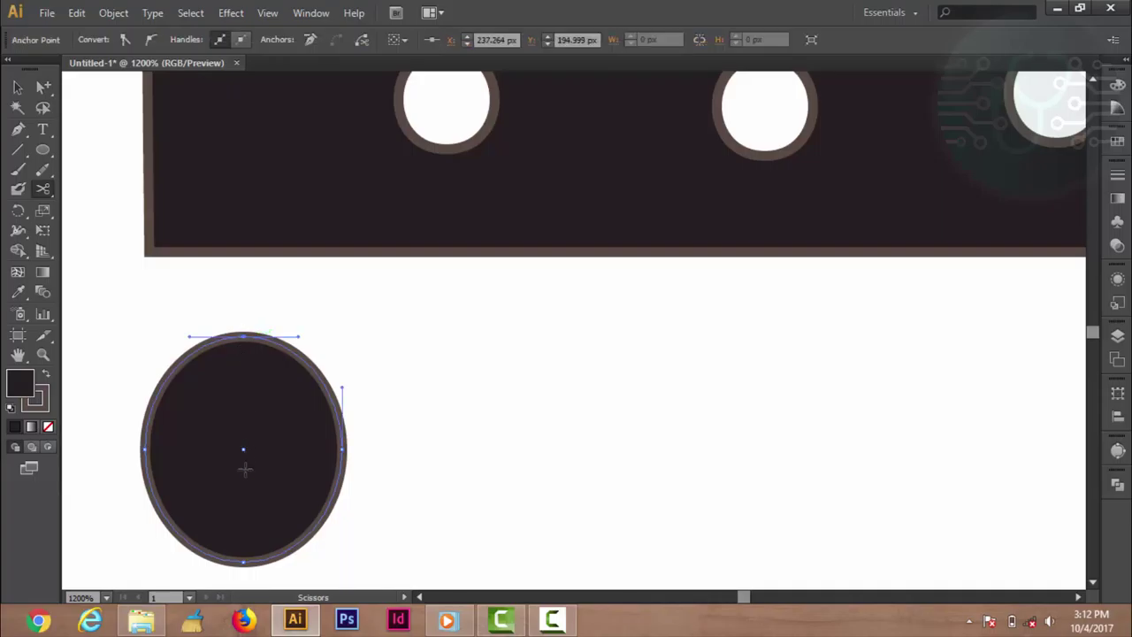
click(243, 561)
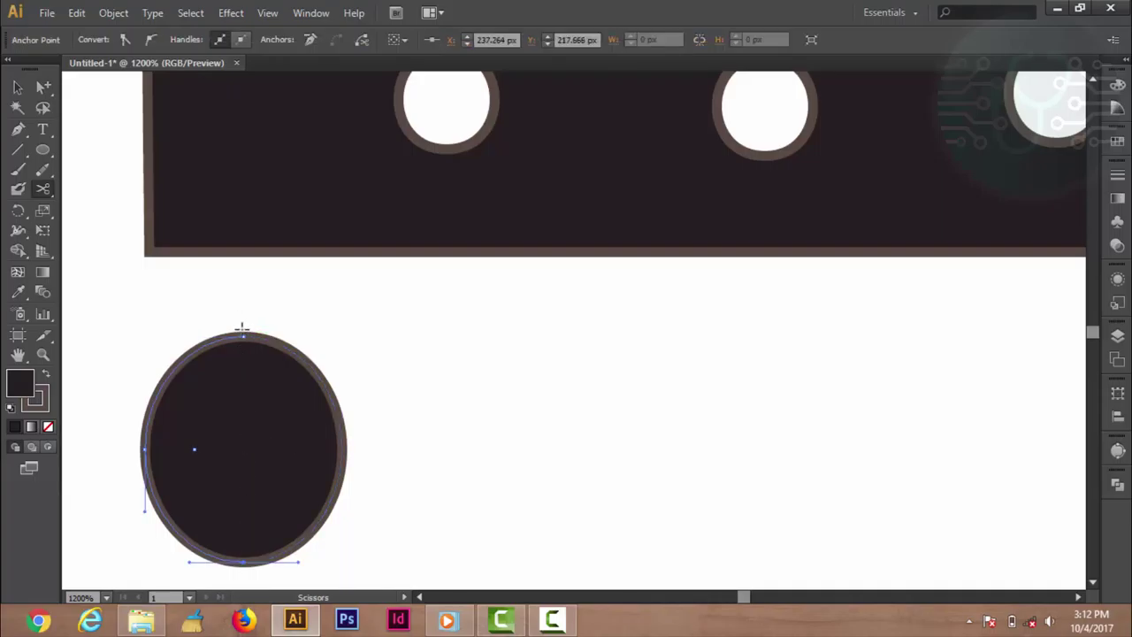
- Drag the oval's right half well away to the right
click(18, 86)
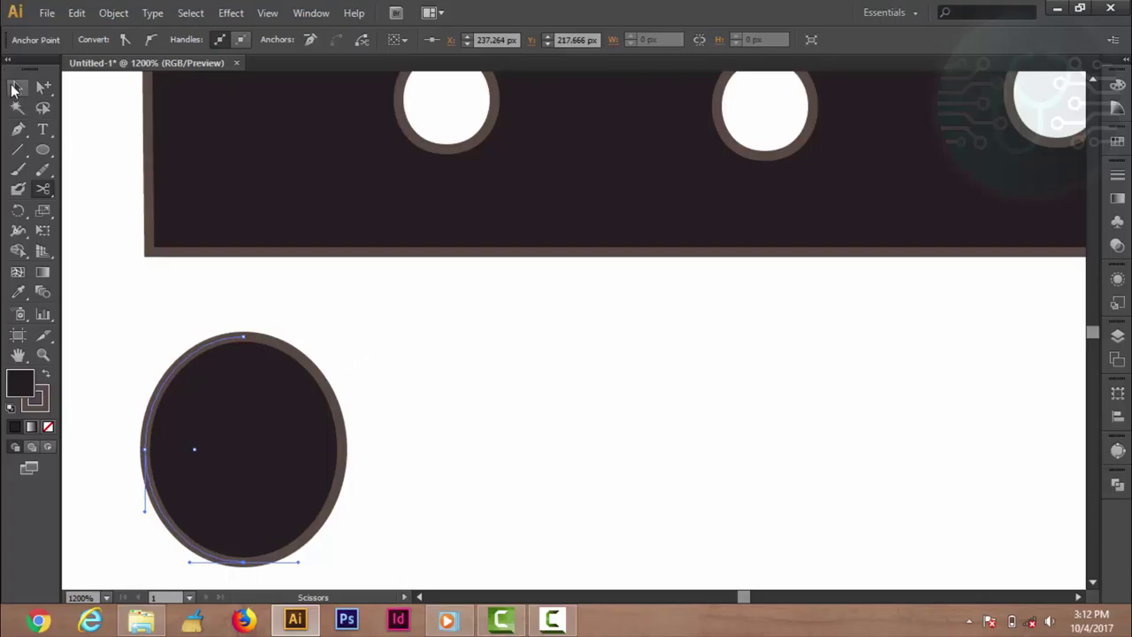
click(184, 281)
click(330, 443)
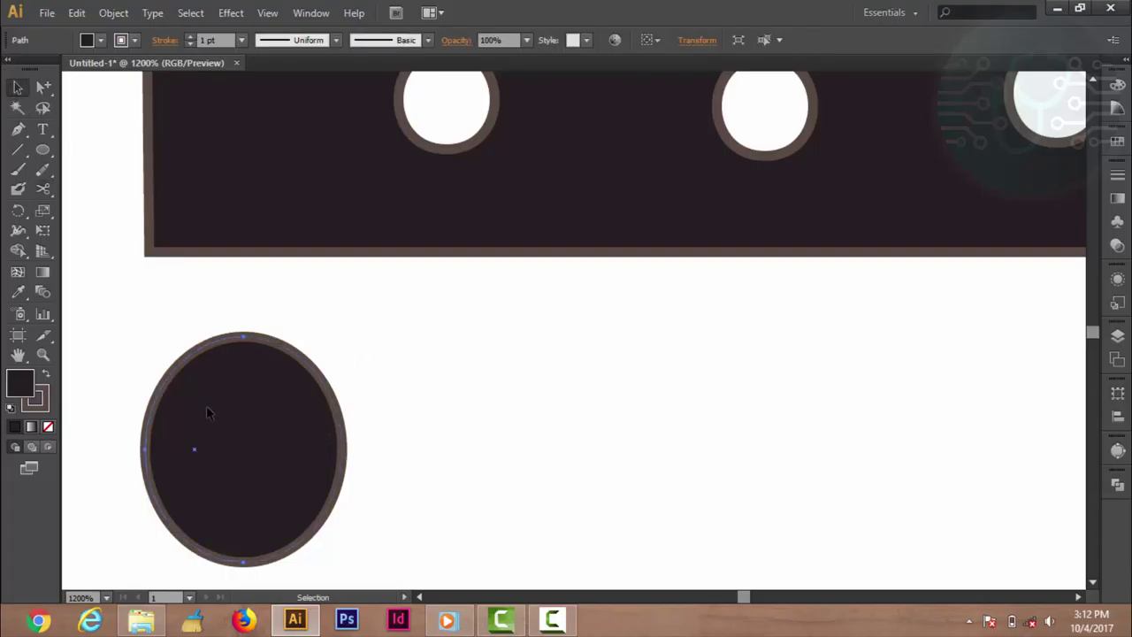
mouse_move(306, 402)
mouse_down()
mouse_move(690, 404)
mouse_move(517, 409)
mouse_up()
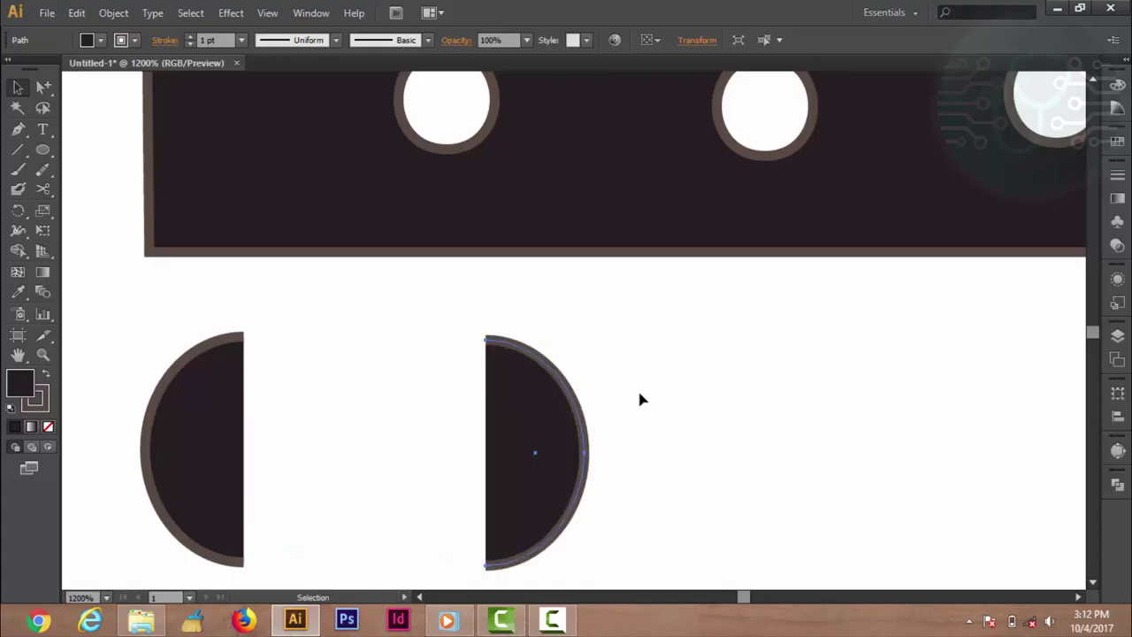
drag(642, 399, 639, 395)
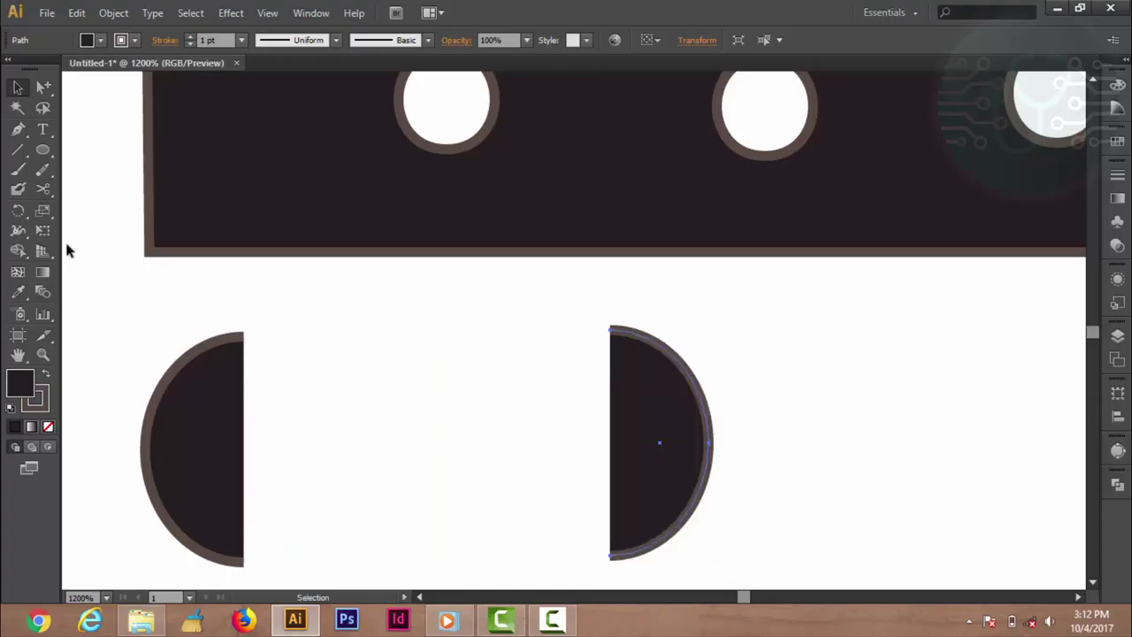
drag(42, 188, 97, 231)
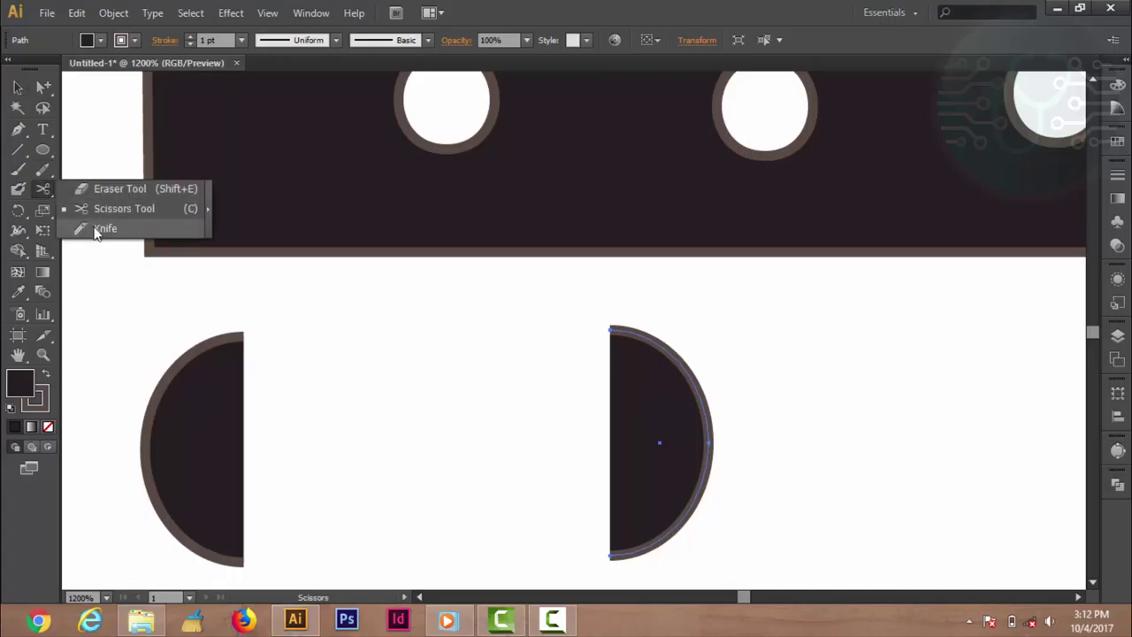
- Knife a curved cut through the right half, spread the top piece off and shift the left half right
click(97, 231)
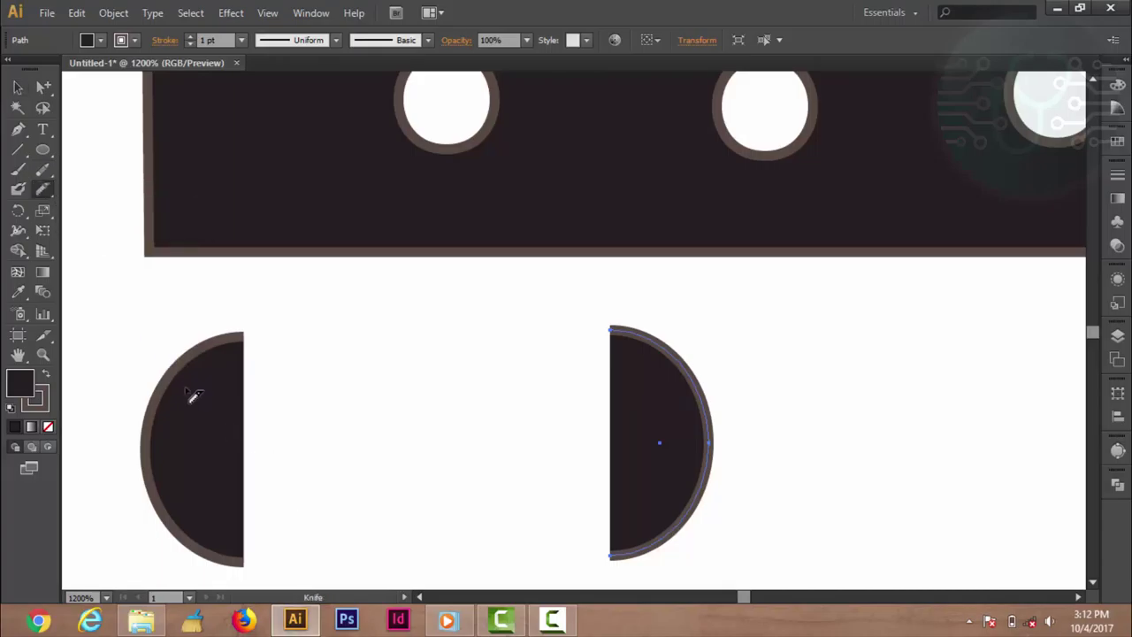
drag(177, 372, 266, 459)
drag(613, 332, 713, 447)
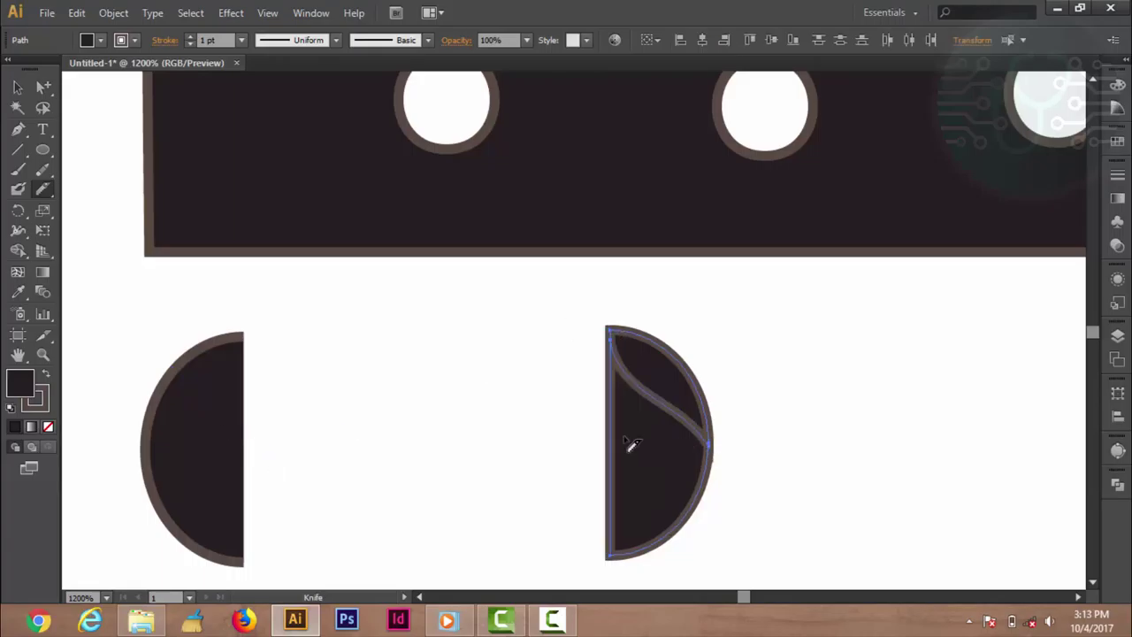
click(18, 87)
drag(651, 363, 770, 346)
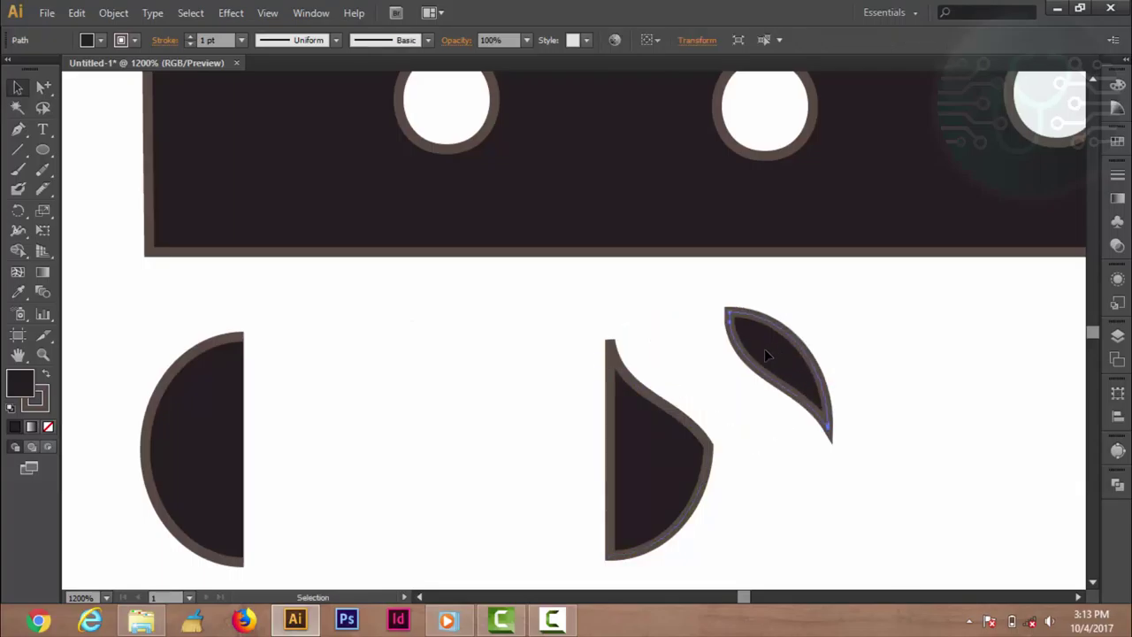
shift+click(648, 436)
shift+click(190, 358)
mouse_move(206, 395)
mouse_down()
mouse_move(331, 373)
mouse_move(335, 382)
mouse_up()
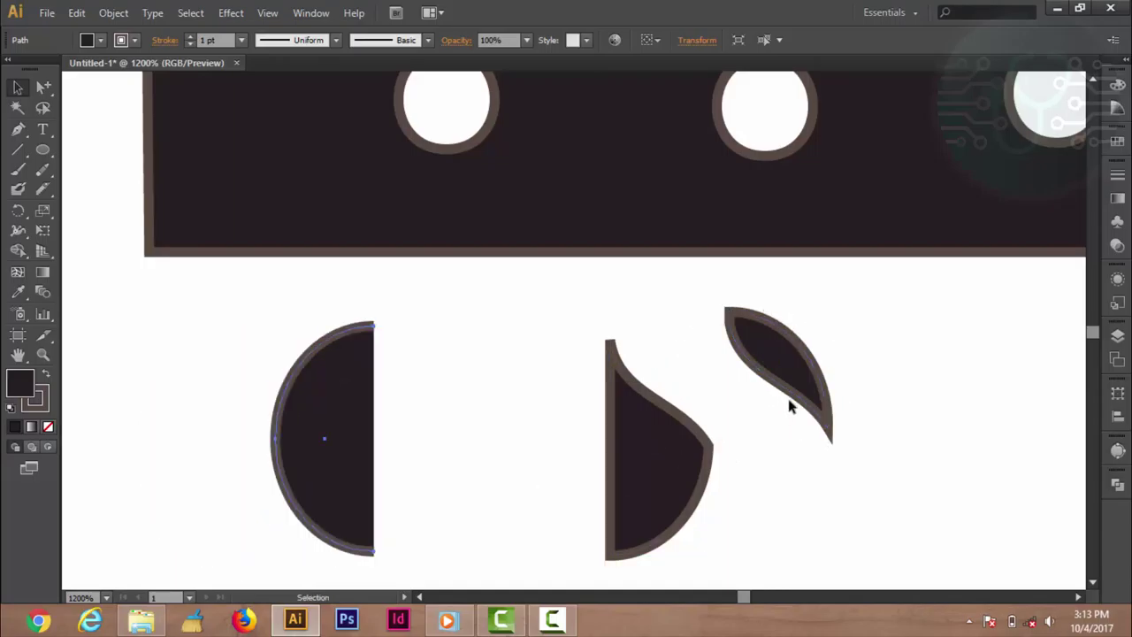
- Make further curved Knife cuts through the lower piece, slicing off a thin sliver
key(a)
click(42, 189)
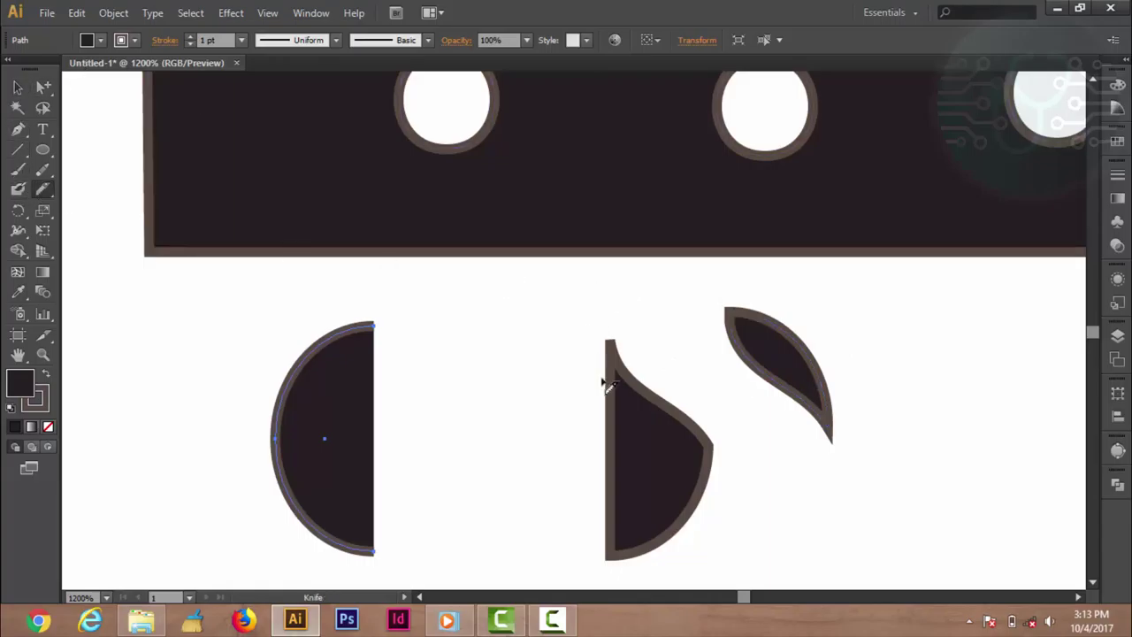
drag(609, 341, 712, 477)
drag(622, 379, 715, 493)
click(16, 86)
click(621, 425)
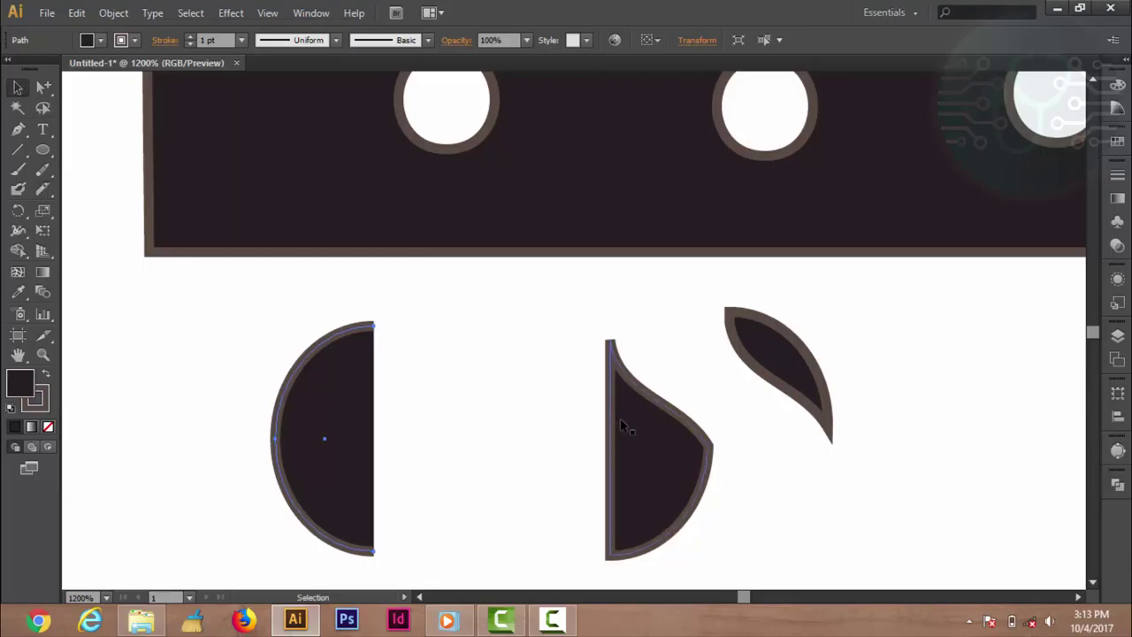
click(43, 189)
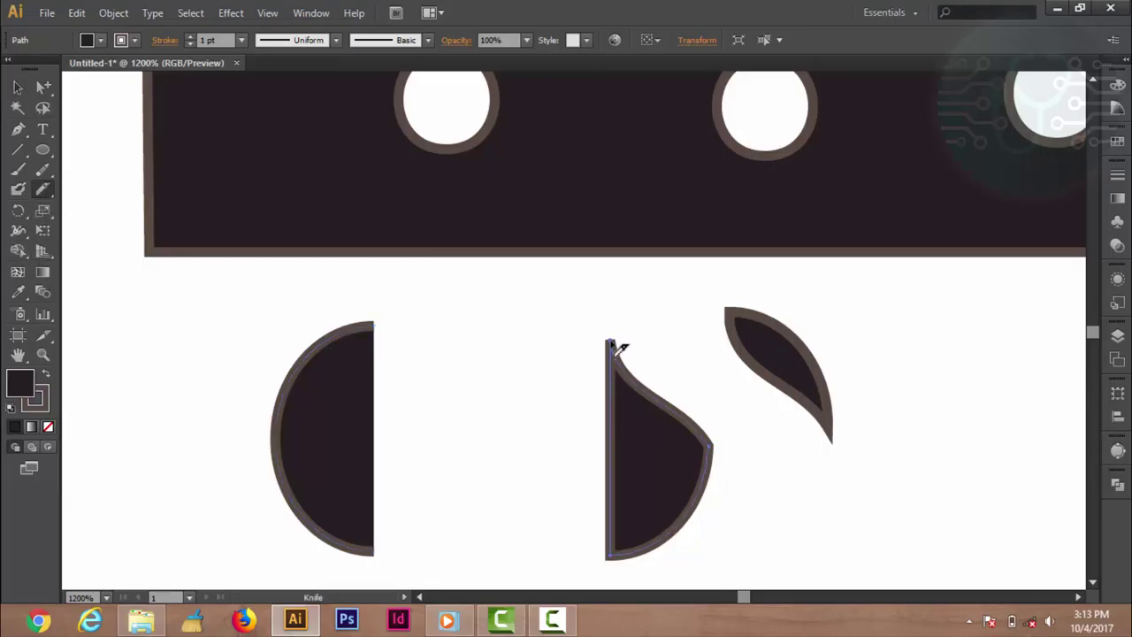
drag(619, 347, 715, 454)
- Pull the thin sliver up and right, then select the triangular piece and left half-circle
click(17, 87)
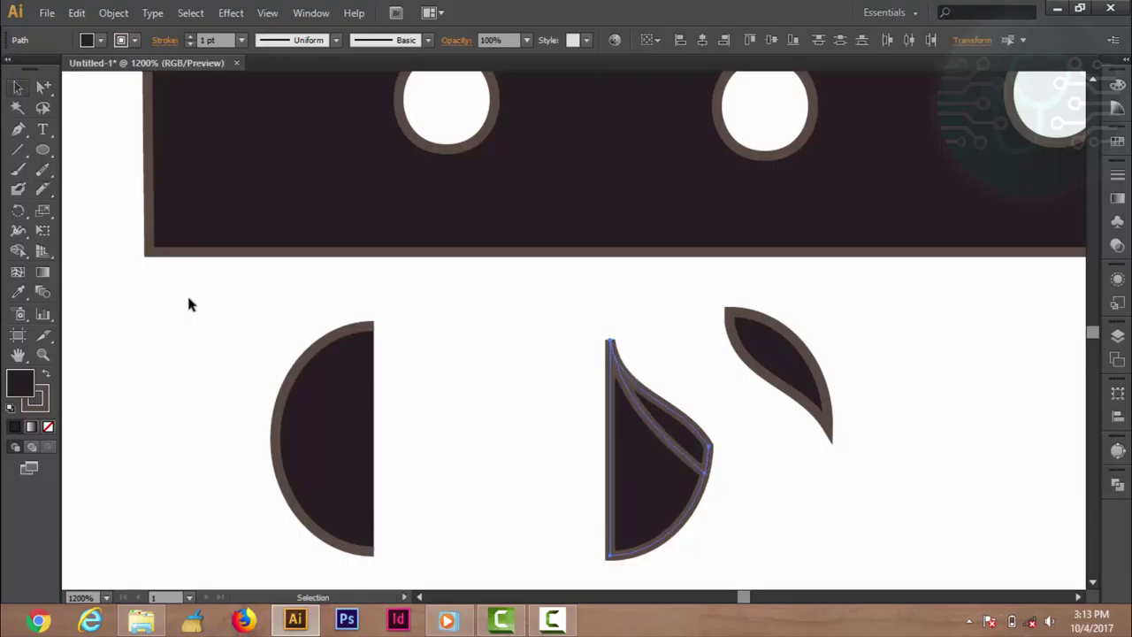
click(869, 473)
drag(707, 445, 948, 370)
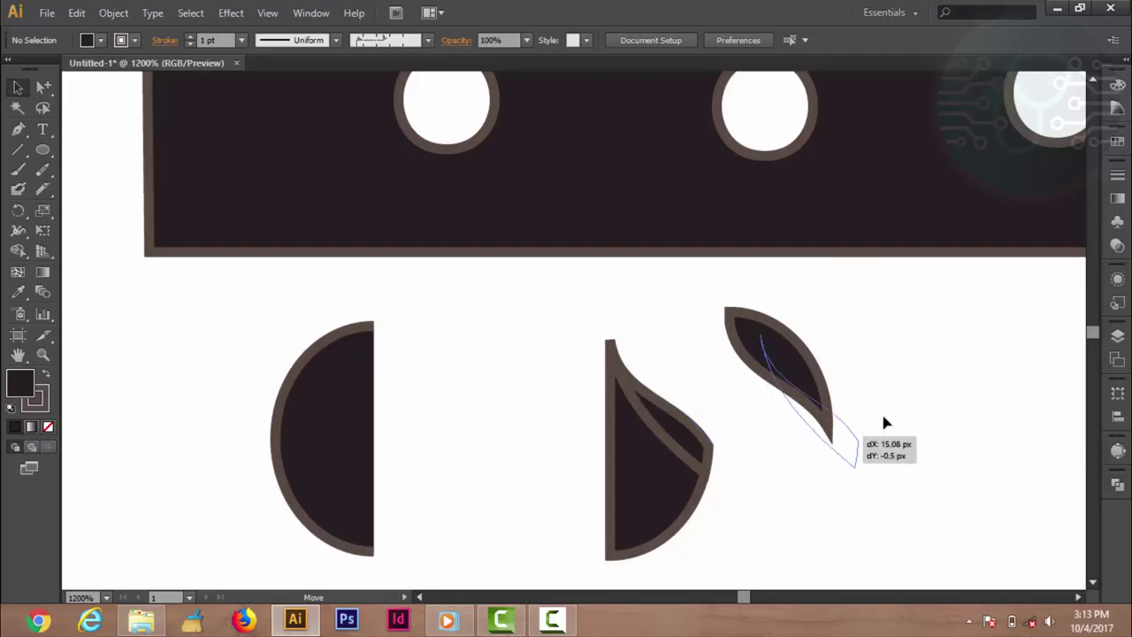
click(618, 372)
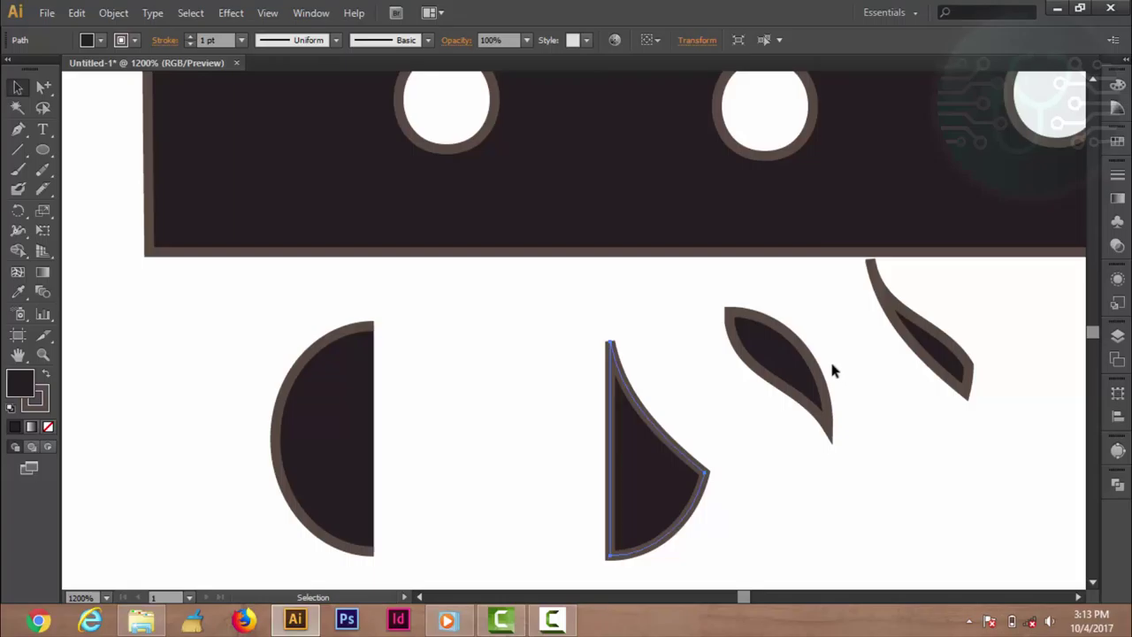
shift+click(371, 389)
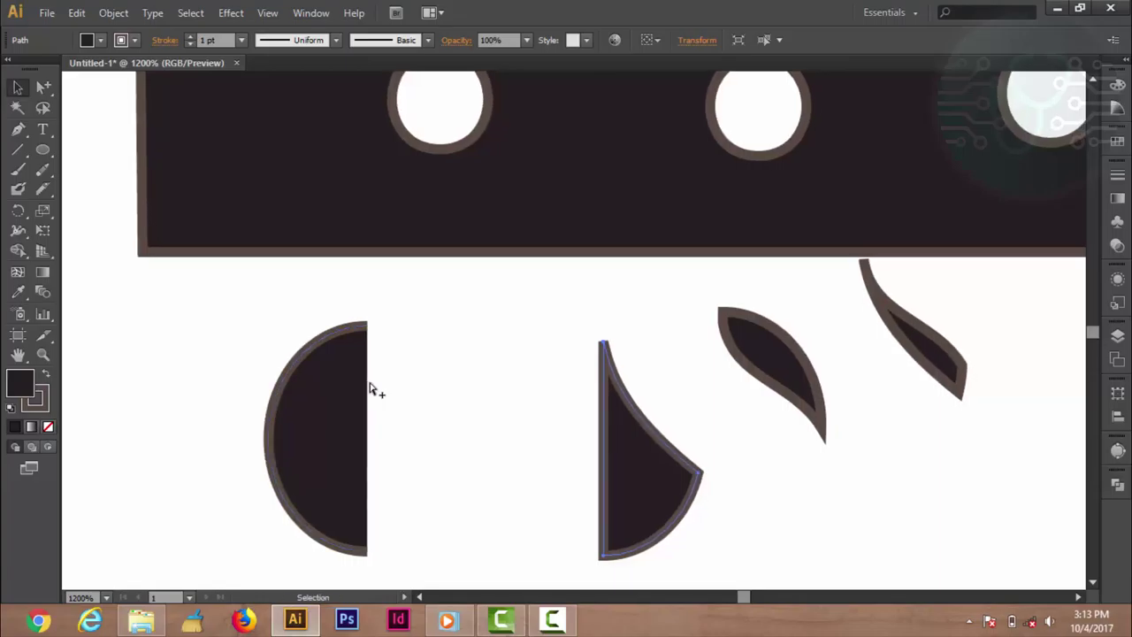
- Marquee-select all remaining shapes on the artboard and delete them
scroll(371, 390, down, 4)
scroll(372, 390, up, 3)
scroll(371, 390, down, 5)
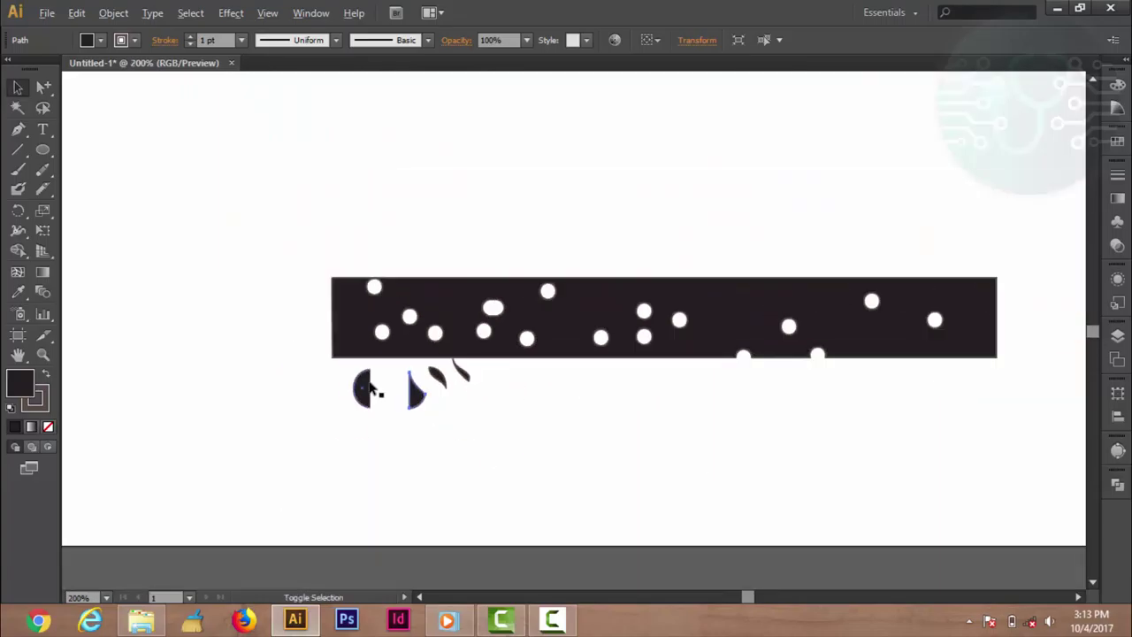
drag(275, 232, 633, 487)
key(Delete)
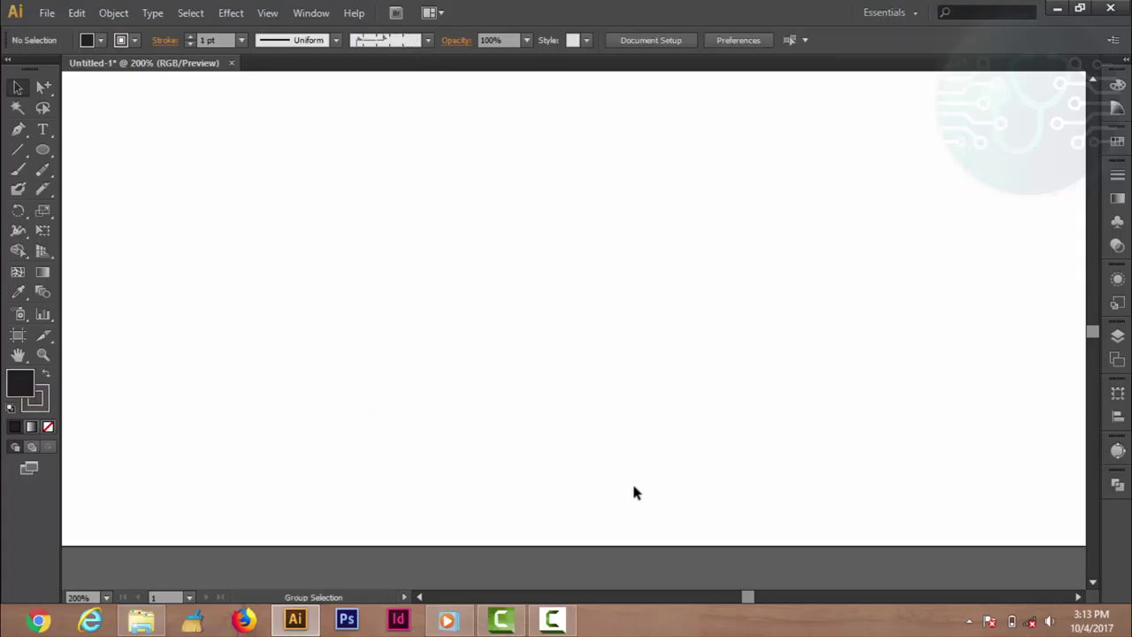
- Paint an X with the Blob Brush, then select and delete it
click(24, 189)
drag(219, 189, 389, 315)
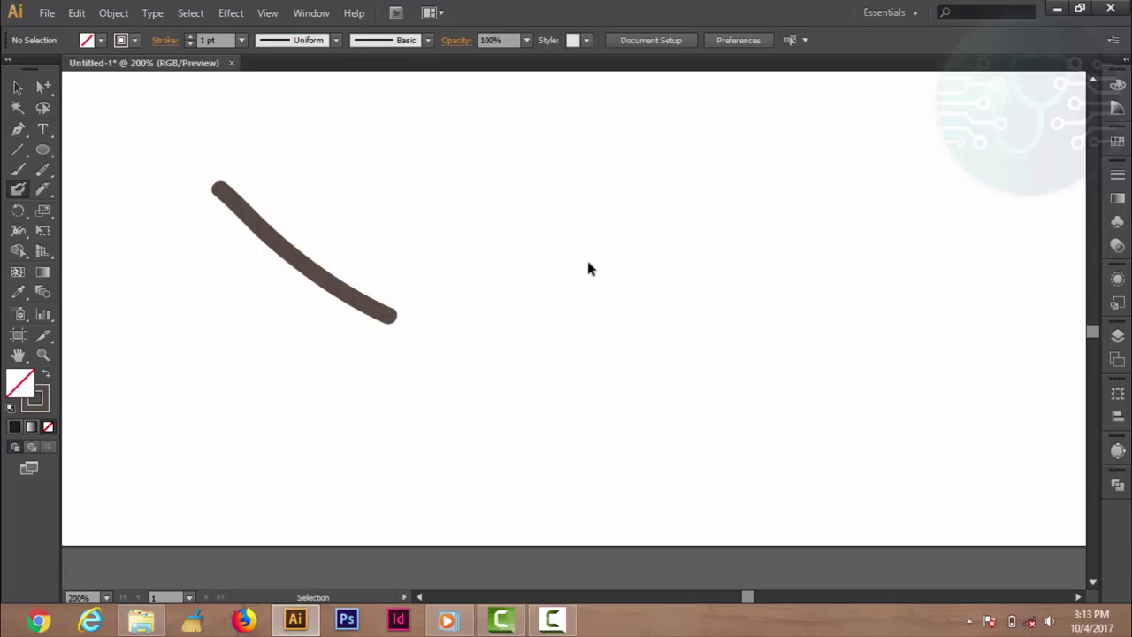
drag(397, 148, 232, 320)
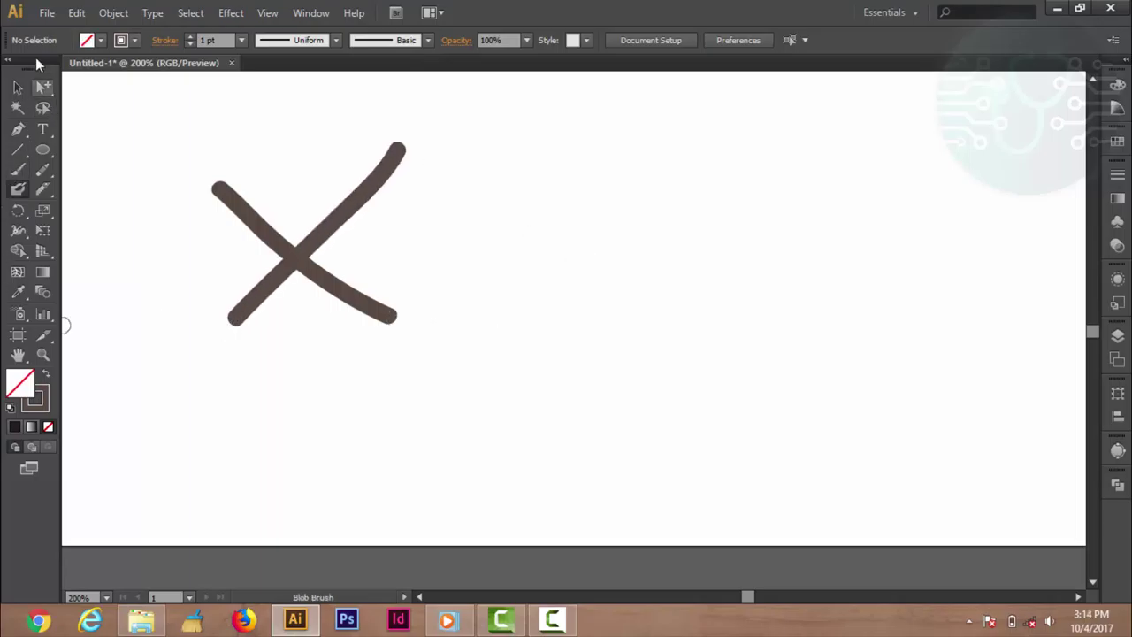
click(18, 86)
drag(156, 160, 298, 279)
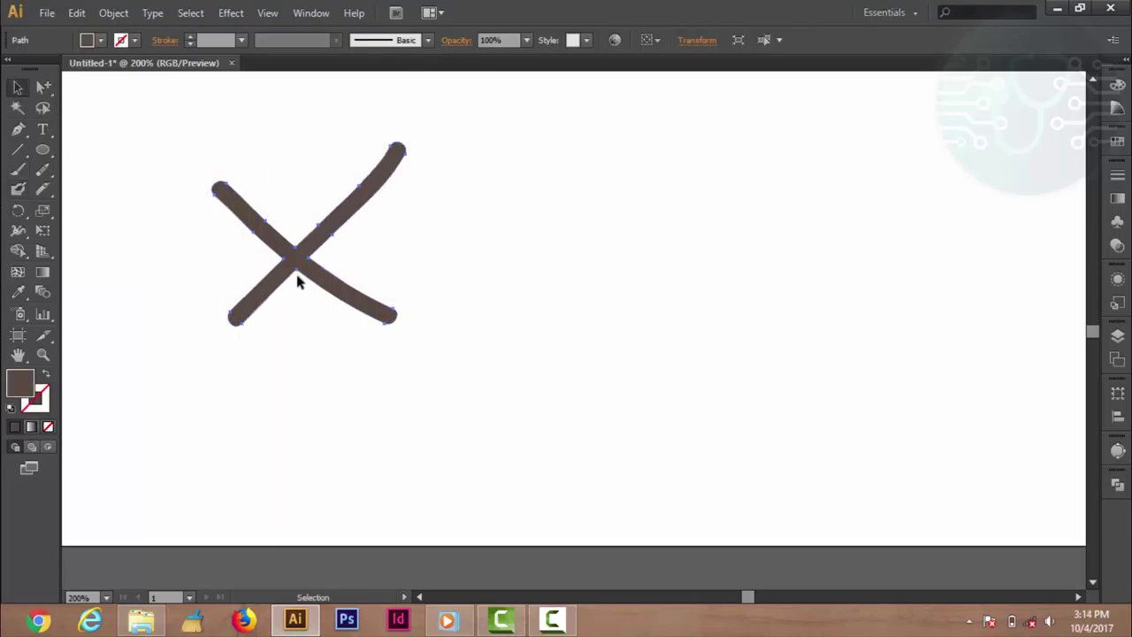
key(Delete)
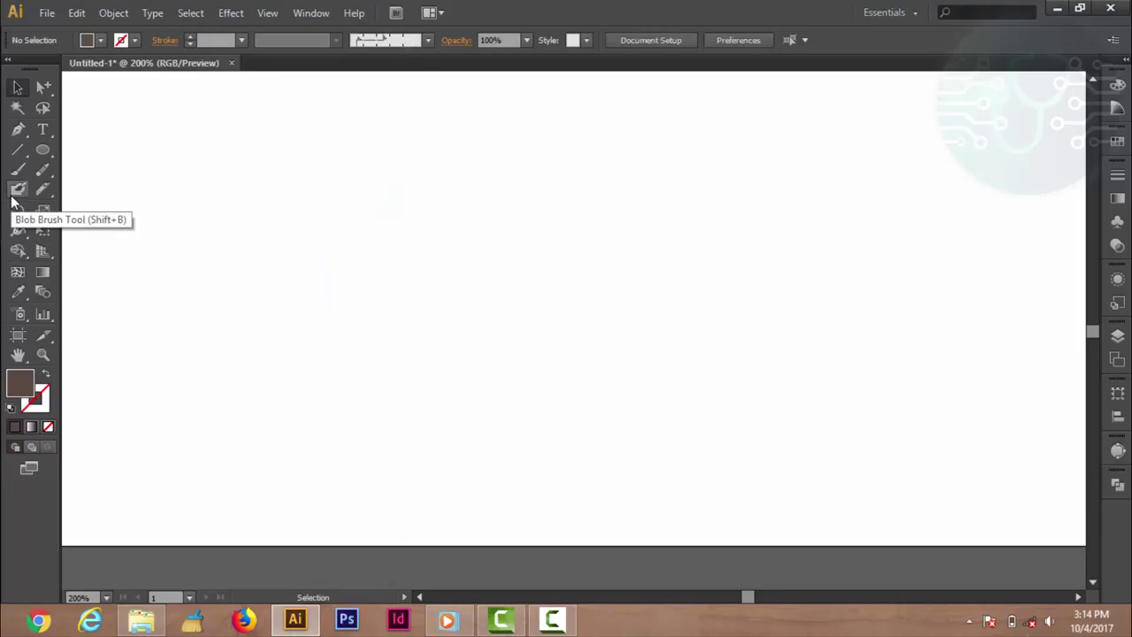
- Paint a long curved Blob Brush stroke with a crossing pair of thick strokes below
click(16, 191)
drag(102, 194, 491, 295)
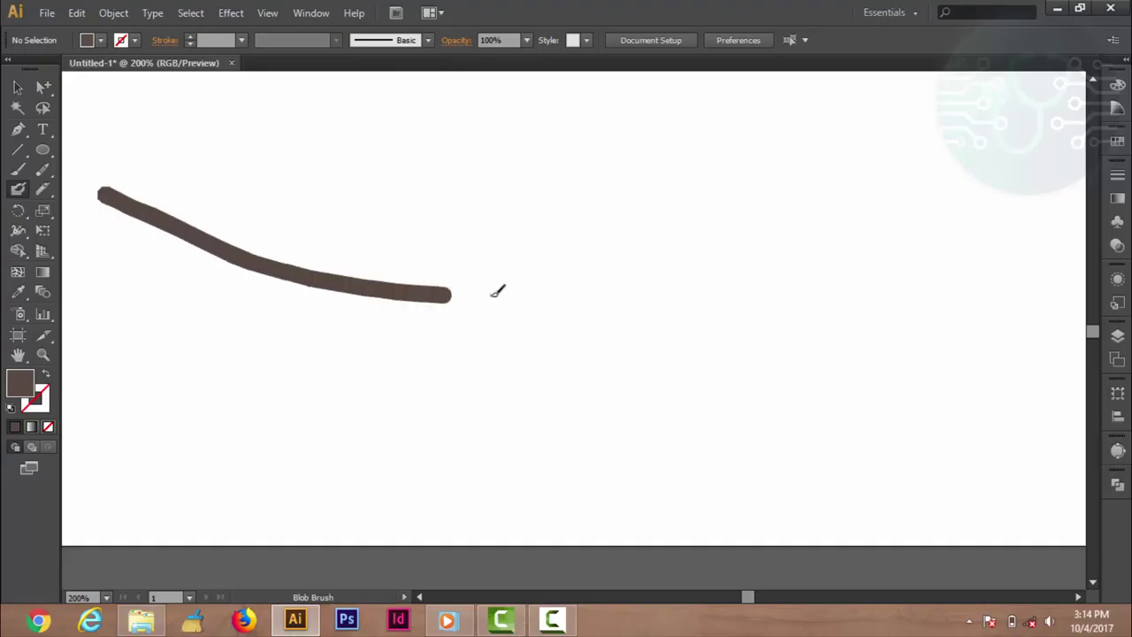
click(428, 40)
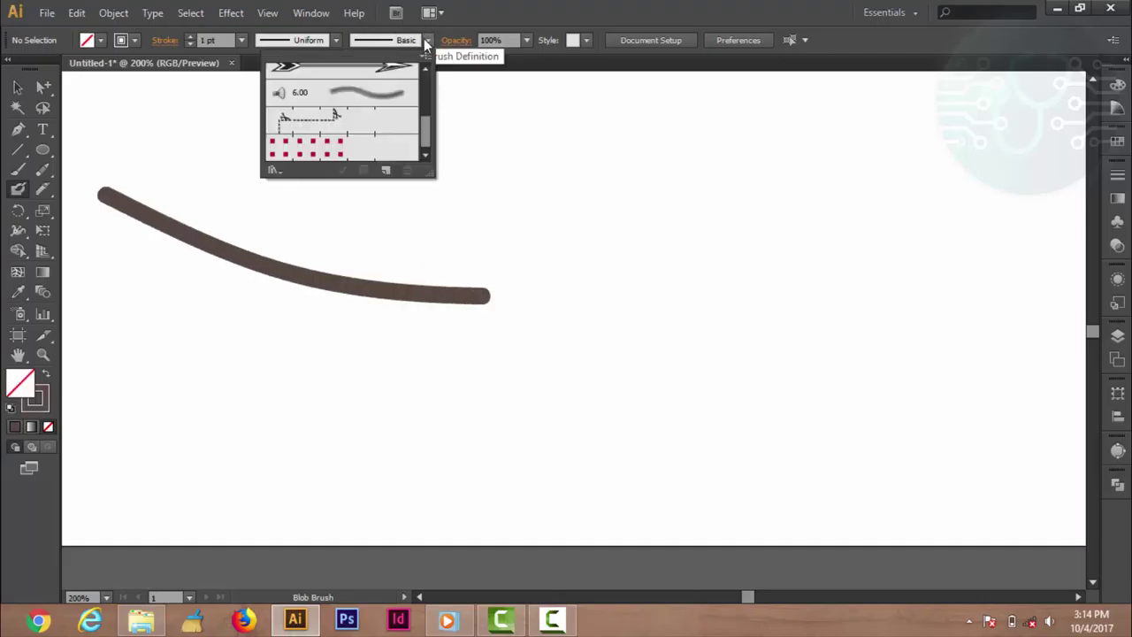
click(622, 197)
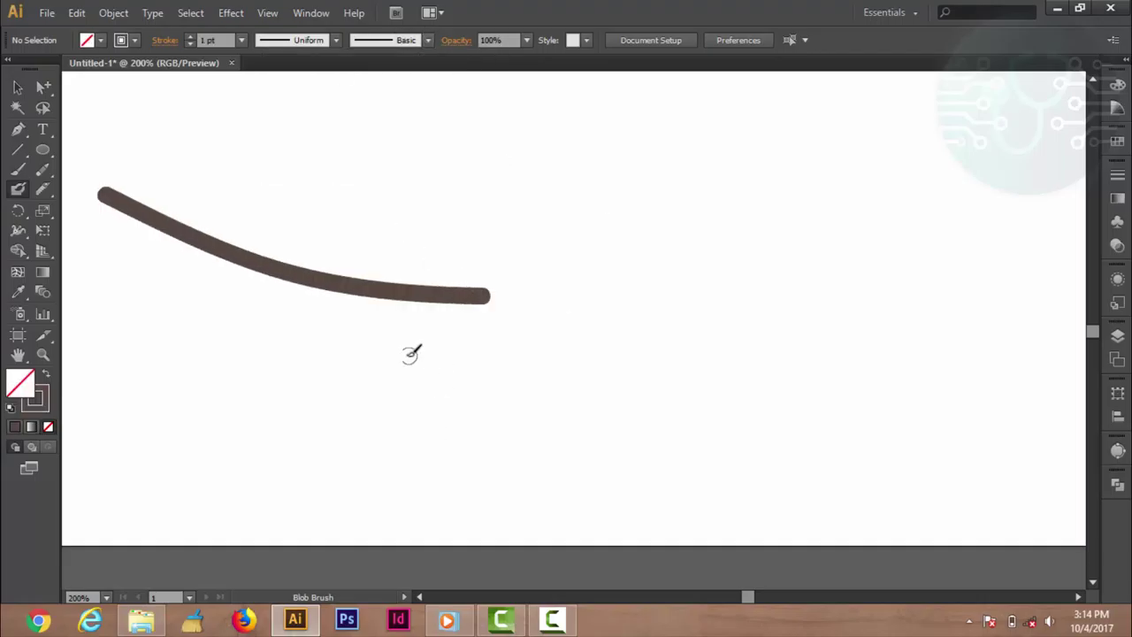
drag(402, 355, 579, 378)
drag(581, 271, 524, 382)
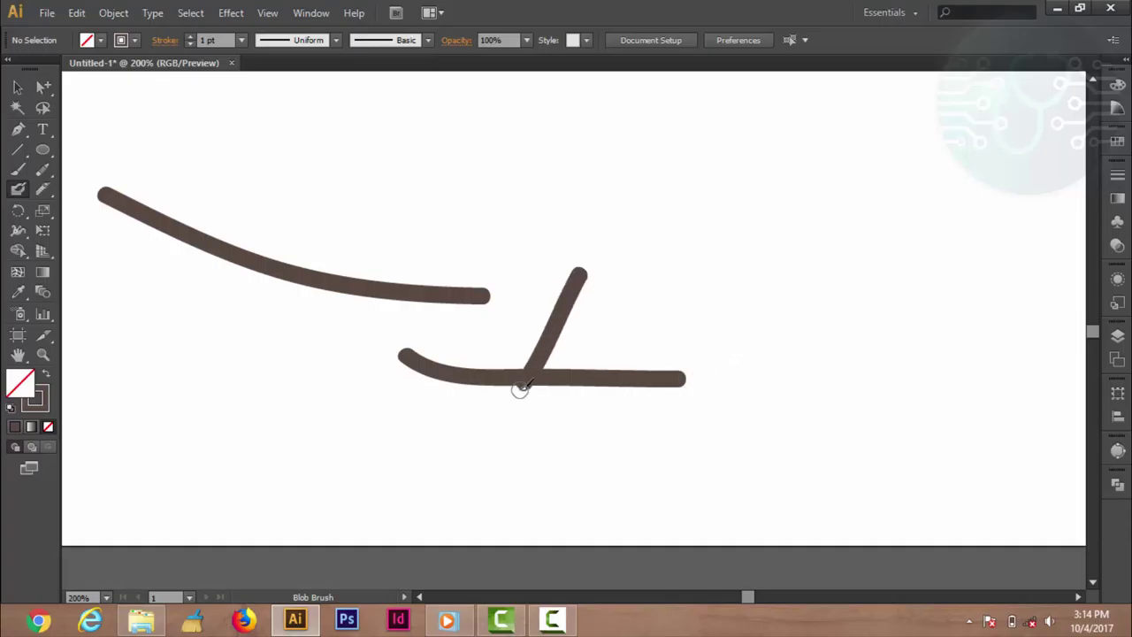
- Select all the brush strokes and delete them
click(17, 87)
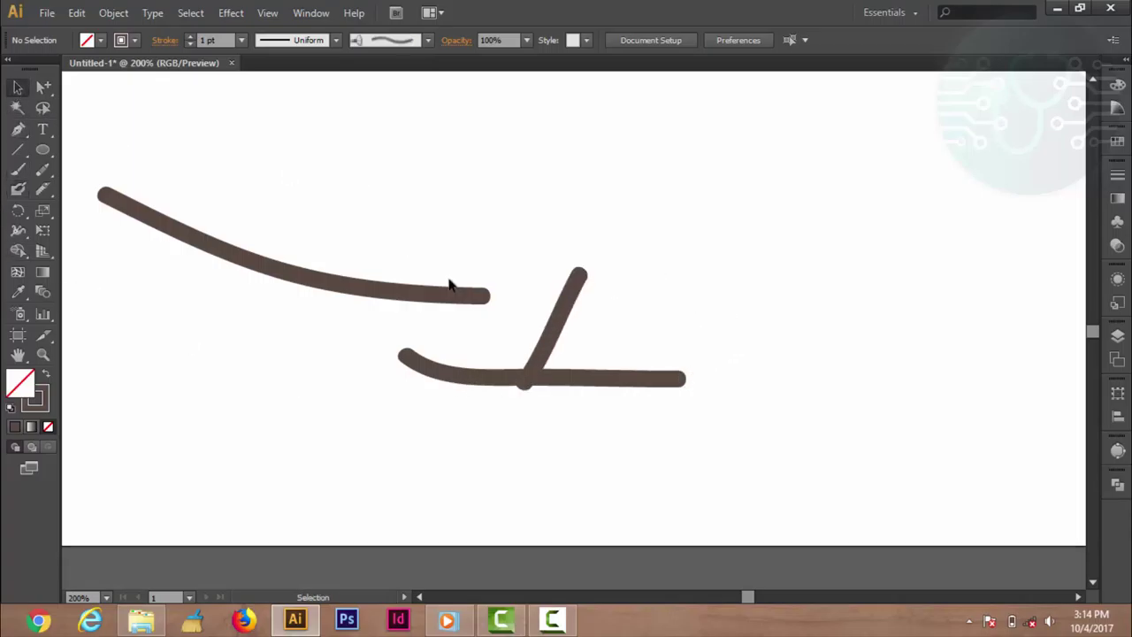
drag(449, 285, 619, 442)
key(Delete)
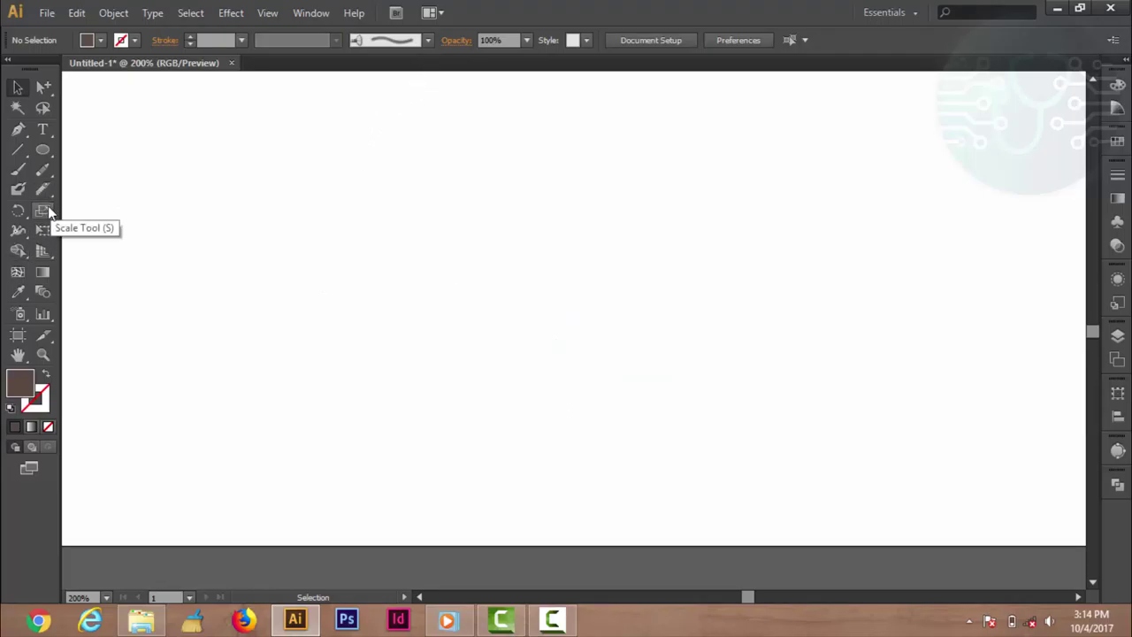
- Draw a wide dark brown rectangle, about 271 by 64.5 px, and choose the Rotate tool
click(26, 214)
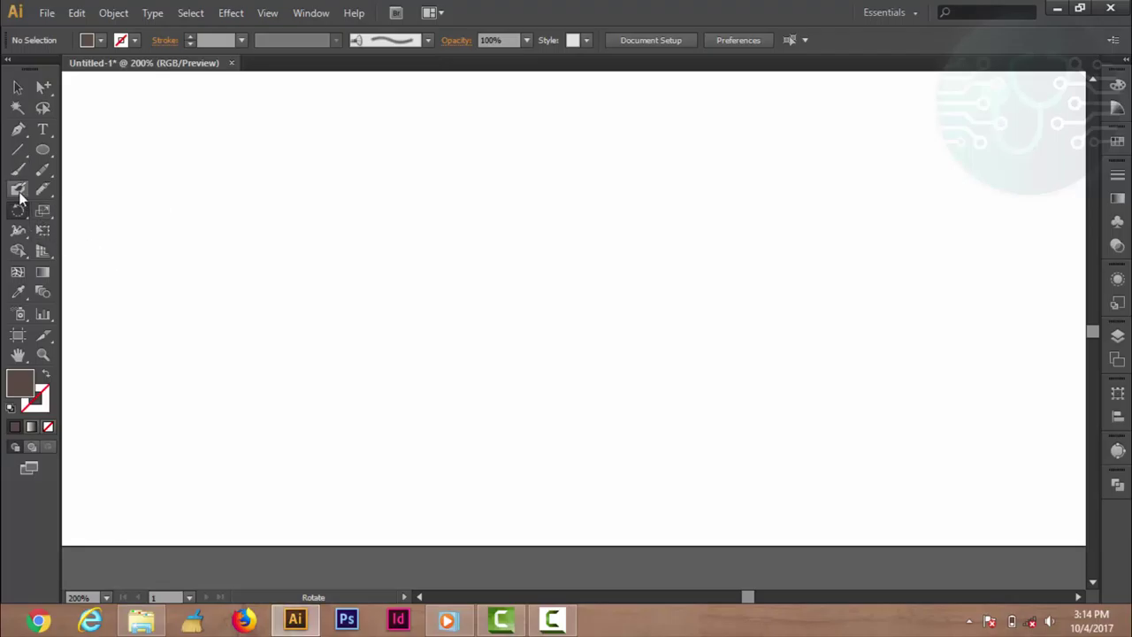
click(43, 151)
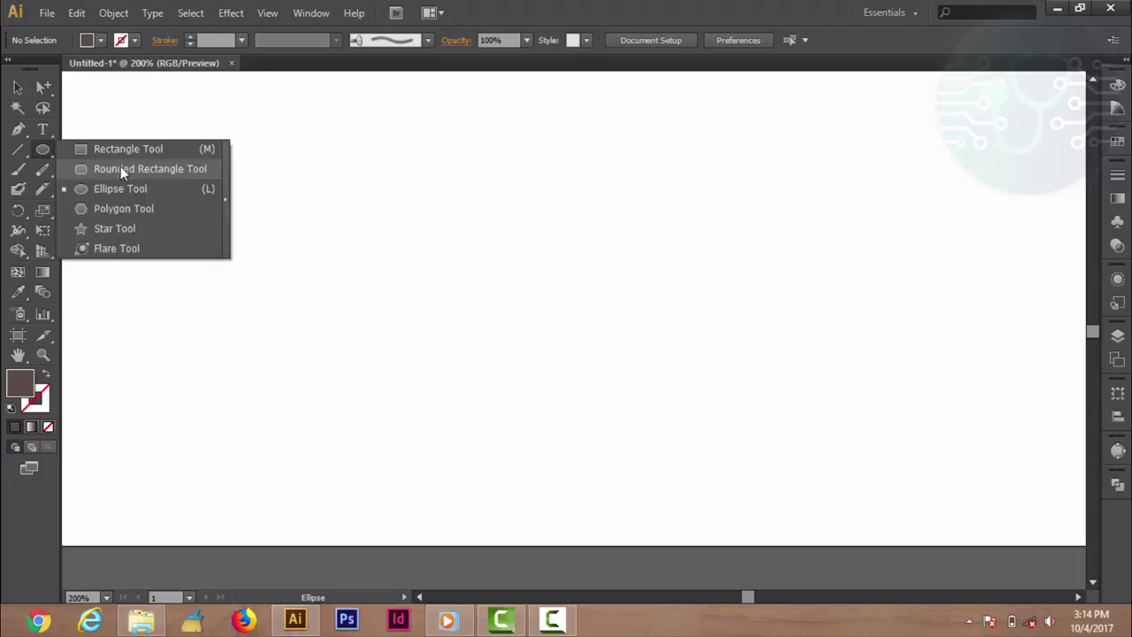
drag(43, 151, 126, 153)
mouse_move(415, 174)
mouse_down()
mouse_move(809, 318)
mouse_move(871, 275)
mouse_up()
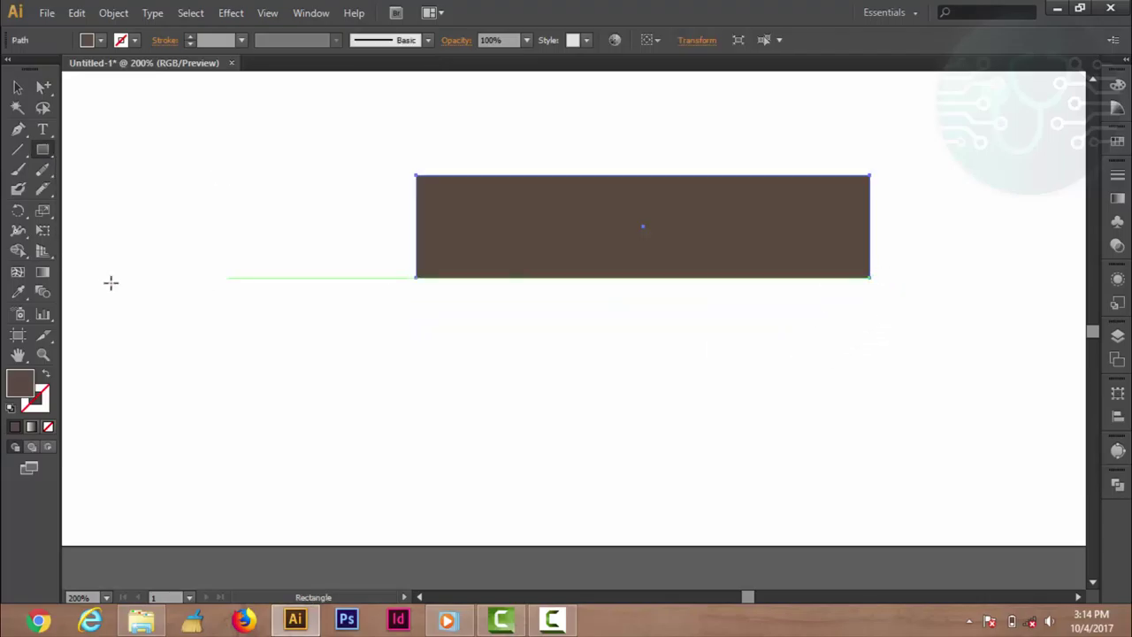
click(18, 213)
click(19, 214)
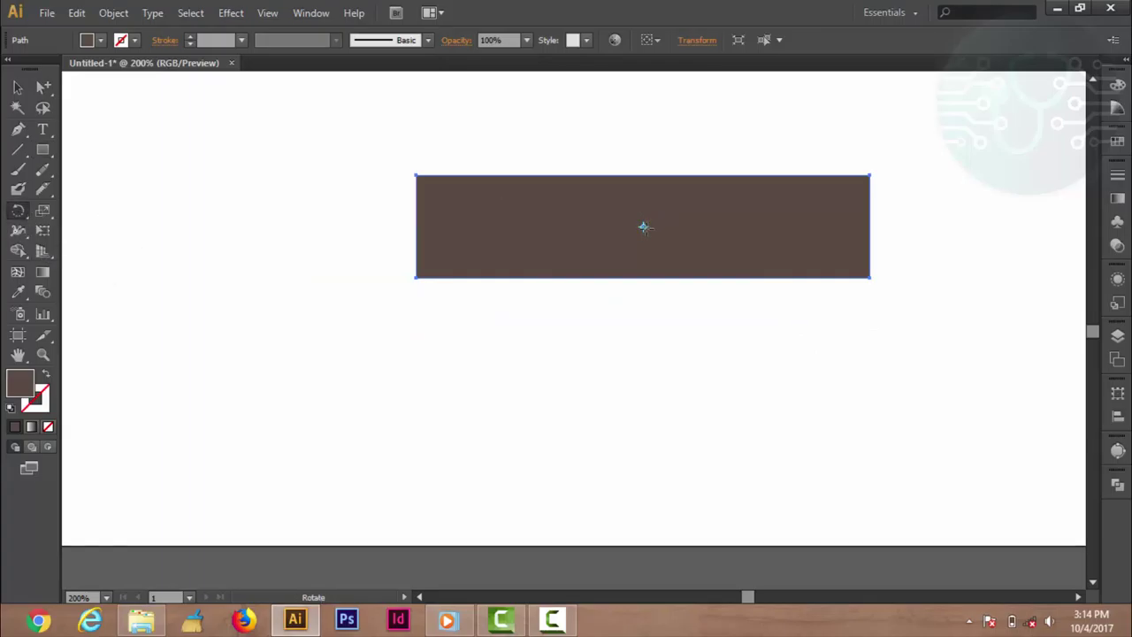
- Rotate the rectangle about its centre, then its corners, until it leans steeply up-left
mouse_move(944, 177)
mouse_down()
mouse_move(489, 63)
mouse_move(630, 411)
mouse_move(527, 279)
mouse_up()
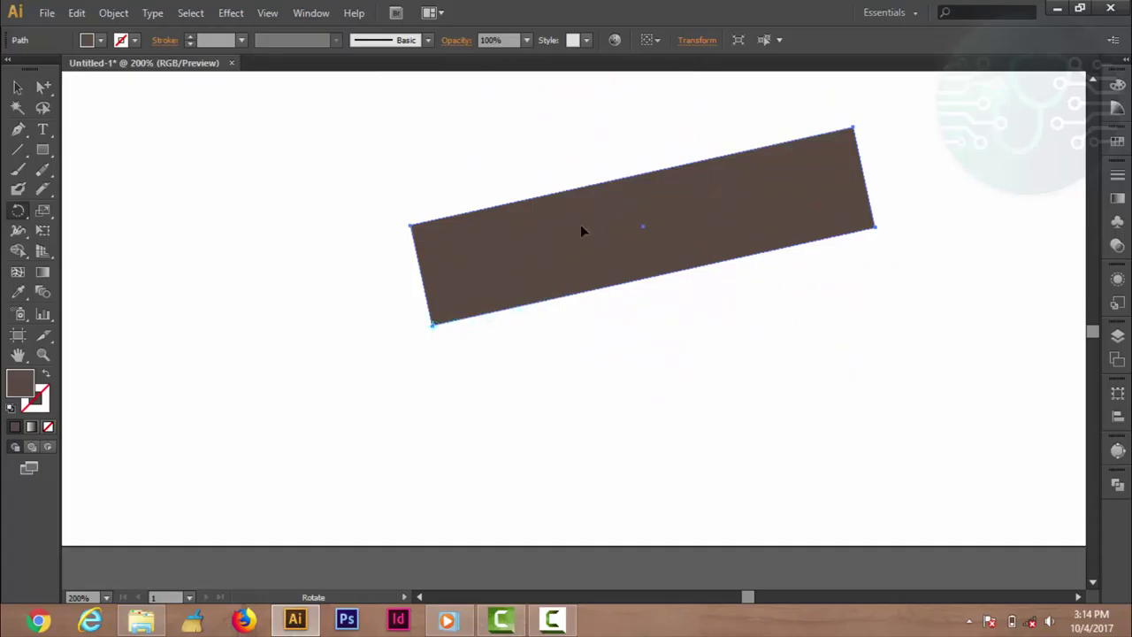
drag(878, 170, 303, 253)
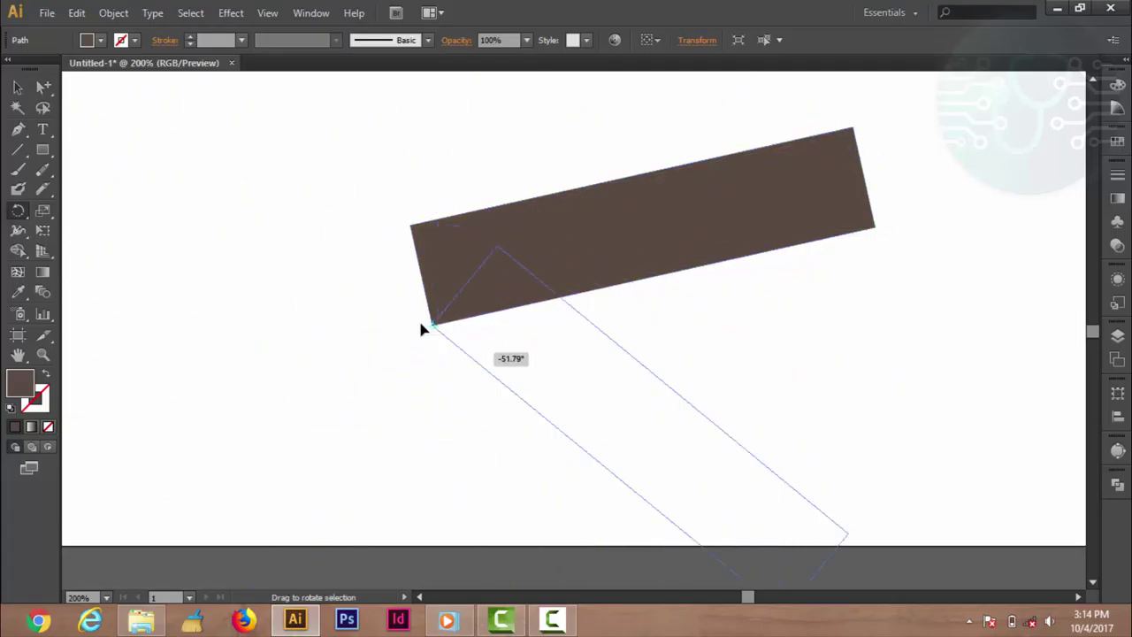
drag(303, 253, 435, 321)
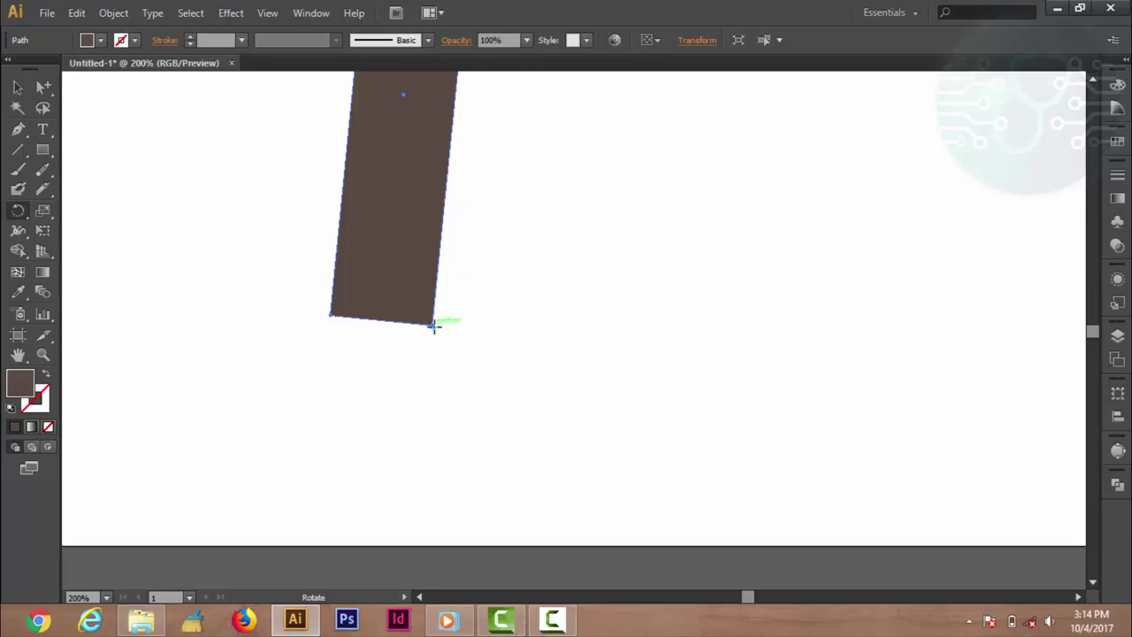
click(434, 326)
mouse_move(439, 104)
mouse_down()
mouse_move(589, 419)
mouse_move(553, 296)
mouse_move(546, 399)
mouse_move(395, 298)
mouse_move(358, 408)
mouse_move(460, 434)
mouse_move(536, 280)
mouse_move(501, 238)
mouse_move(371, 232)
mouse_up()
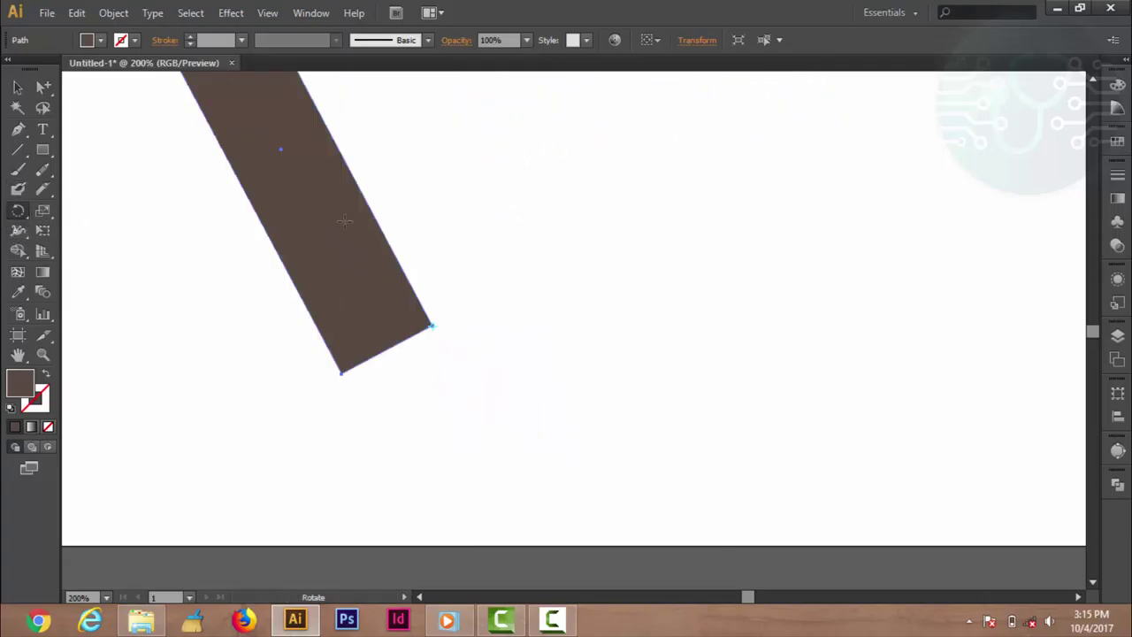
mouse_move(345, 221)
mouse_down()
mouse_move(419, 229)
mouse_move(301, 211)
mouse_up()
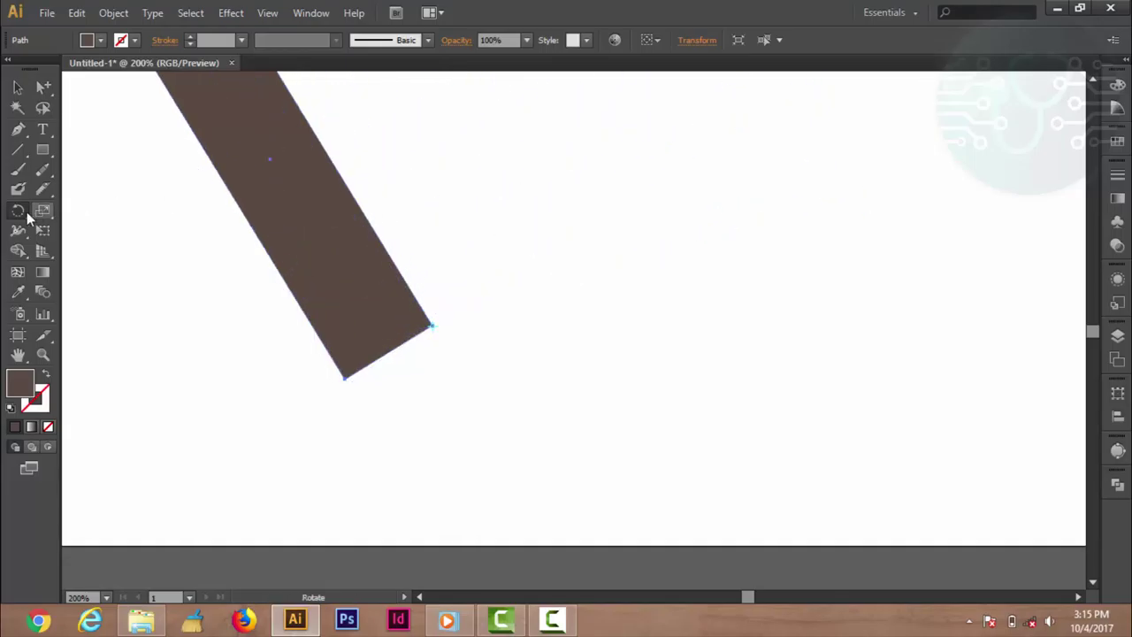
- Mirror the brown rectangle about its lower corner with the Reflect Tool so it slants diagonally up-right
drag(18, 210, 70, 230)
drag(341, 222, 470, 237)
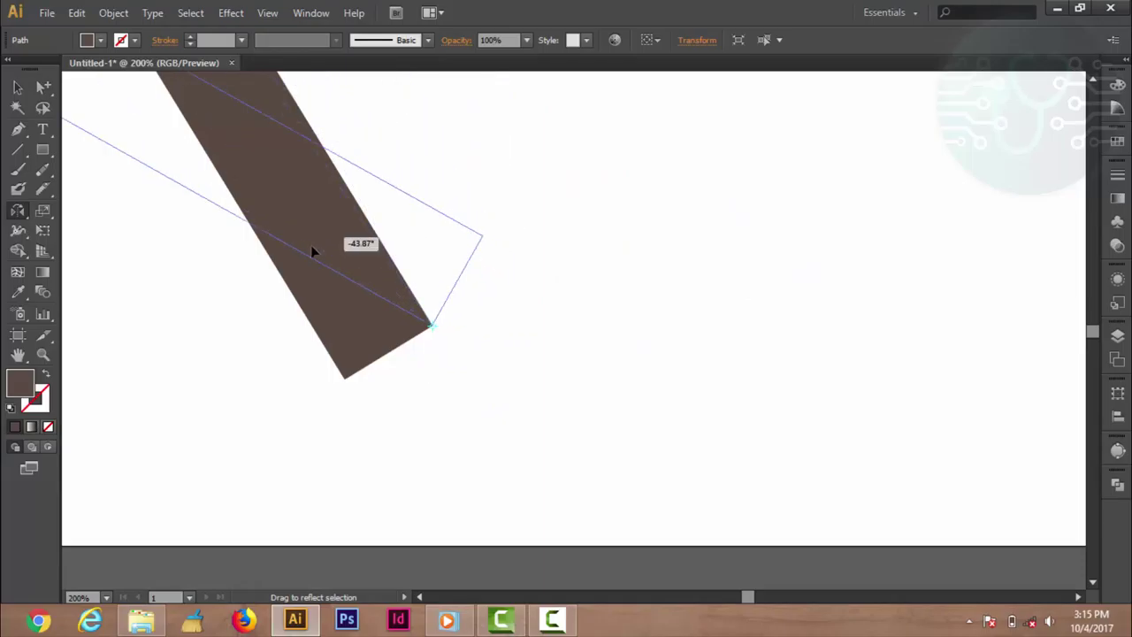
mouse_move(468, 233)
mouse_down()
mouse_move(307, 250)
mouse_move(428, 244)
mouse_up()
scroll(358, 254, up, 2)
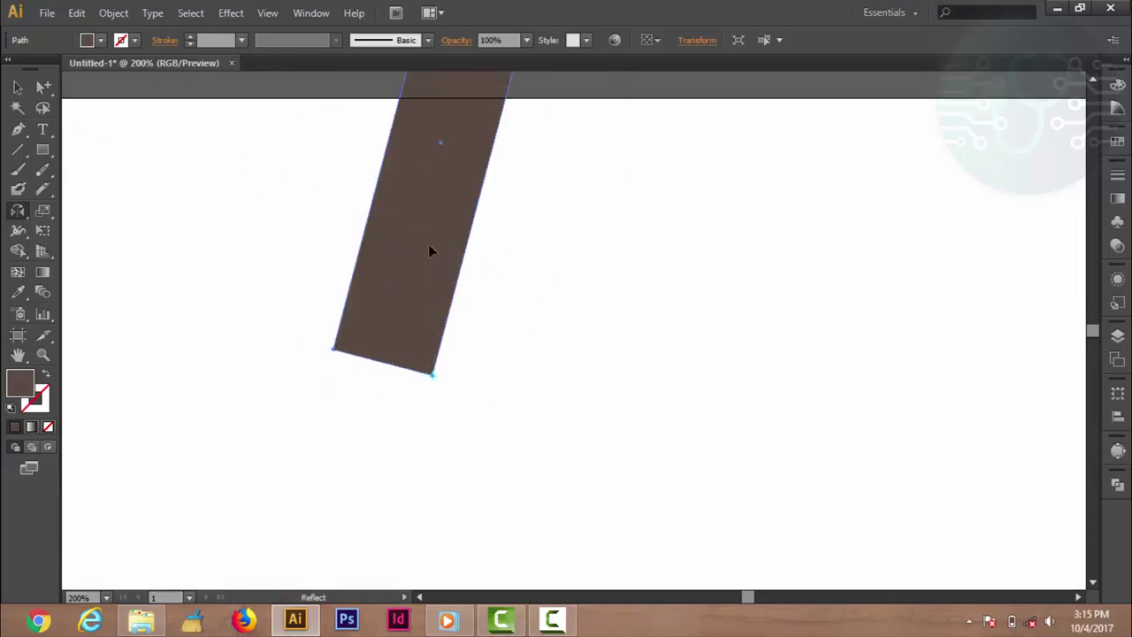
drag(517, 251, 568, 278)
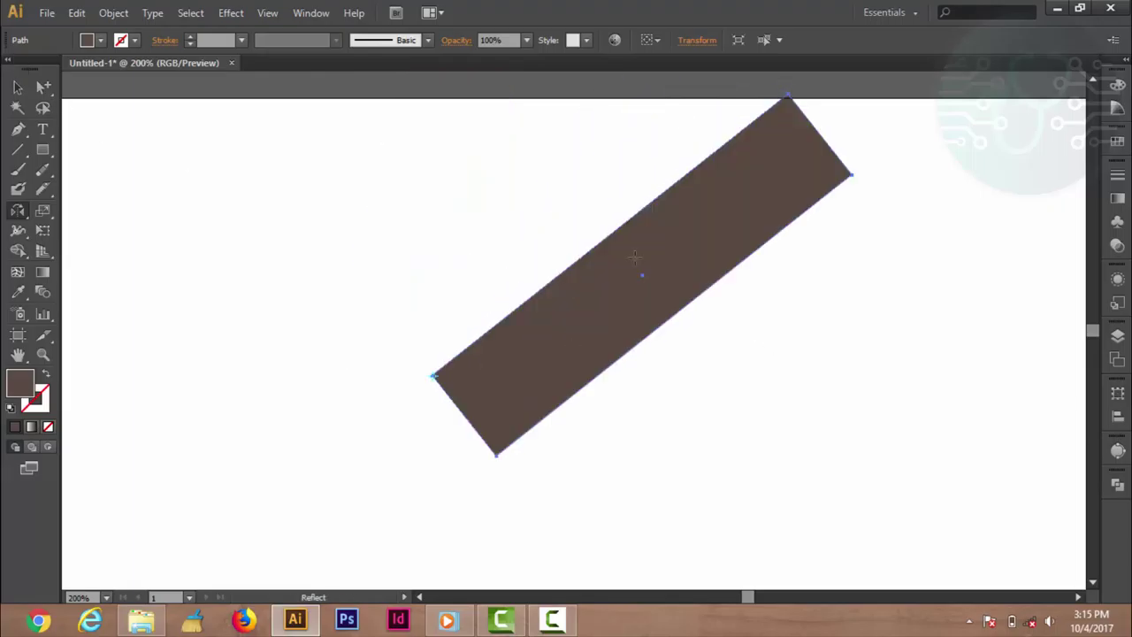
click(17, 87)
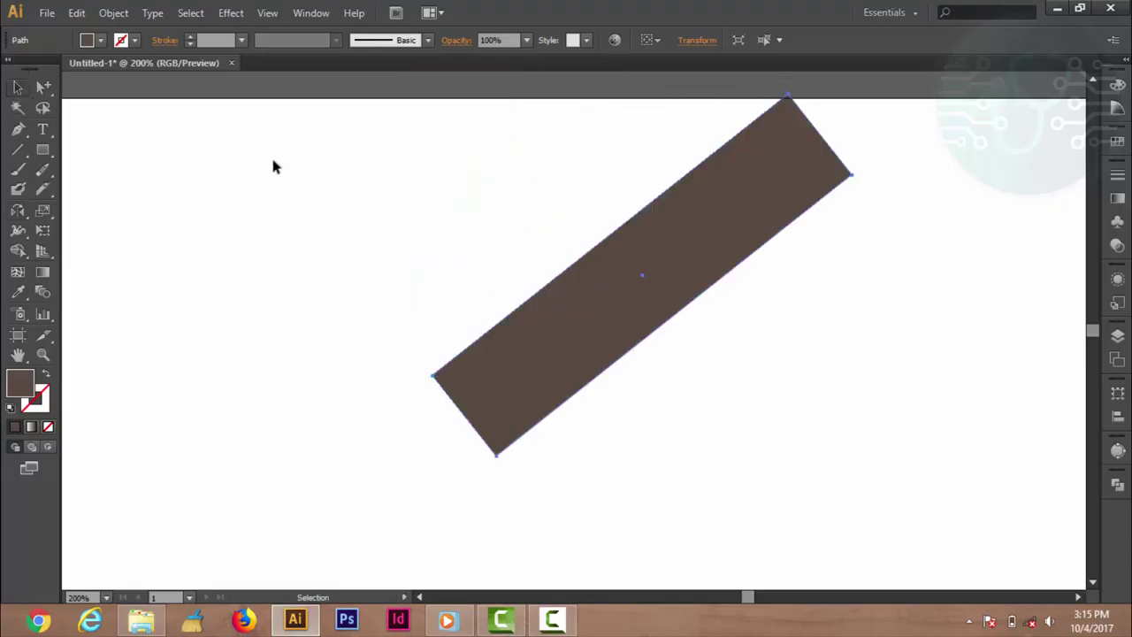
- Create a copy of the rectangle reflected across a -123.21° axis and move it left of the original
right_click(629, 254)
mouse_move(685, 471)
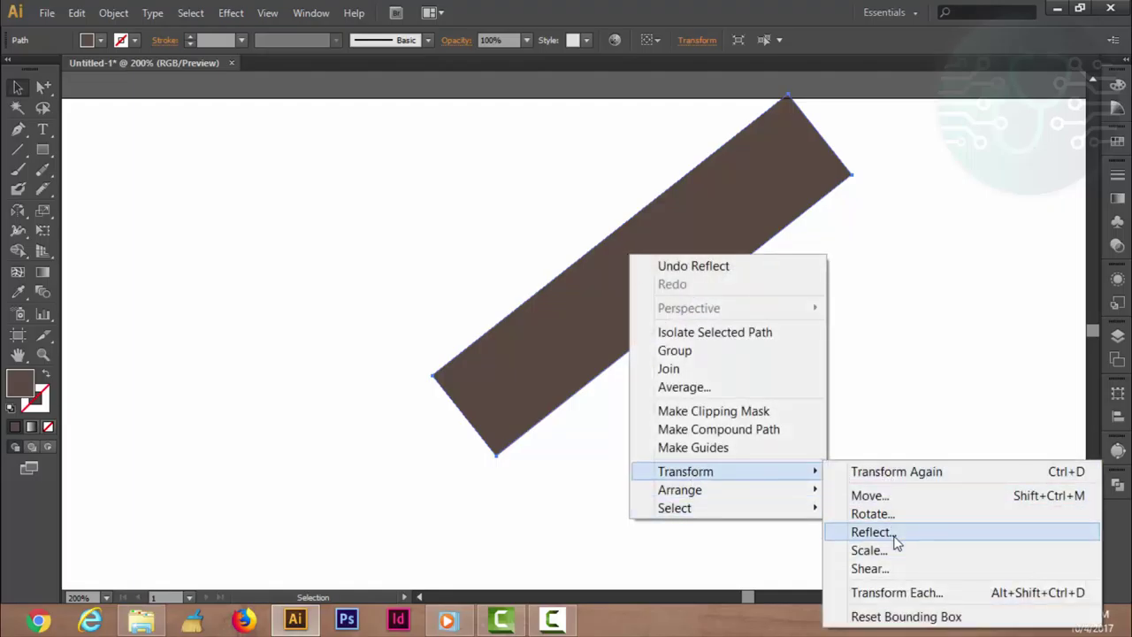
click(892, 533)
click(871, 348)
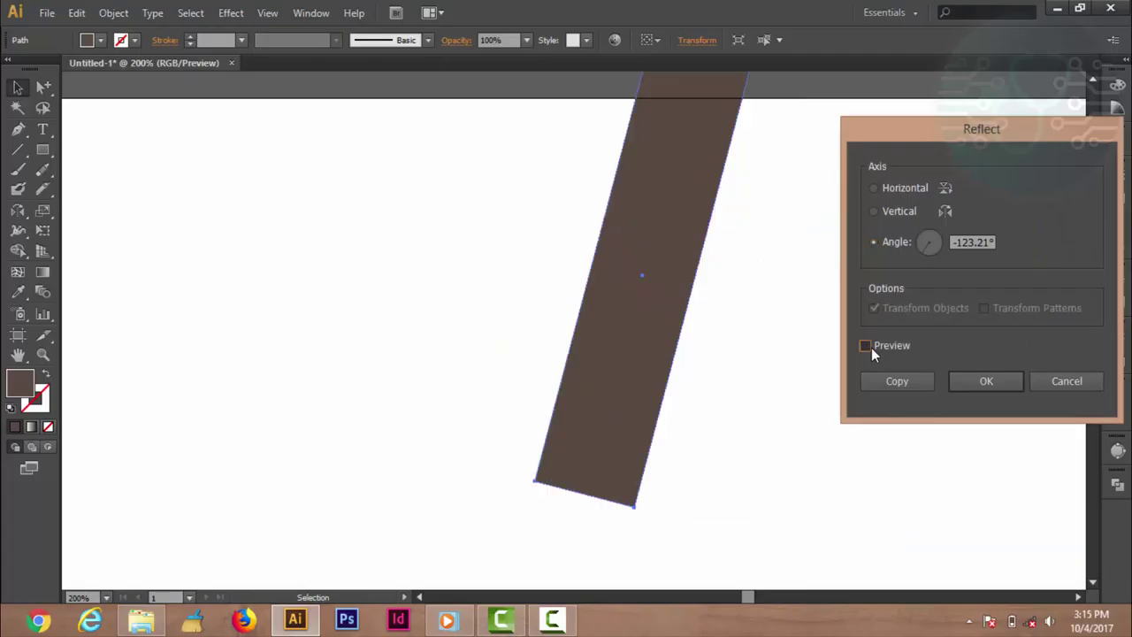
click(881, 346)
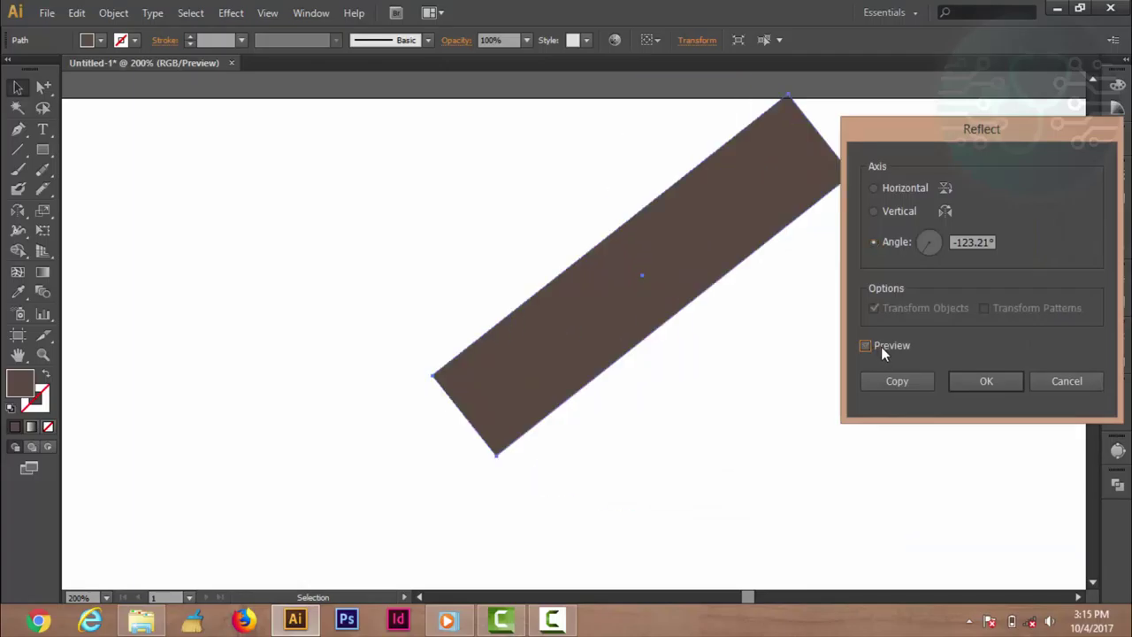
click(881, 346)
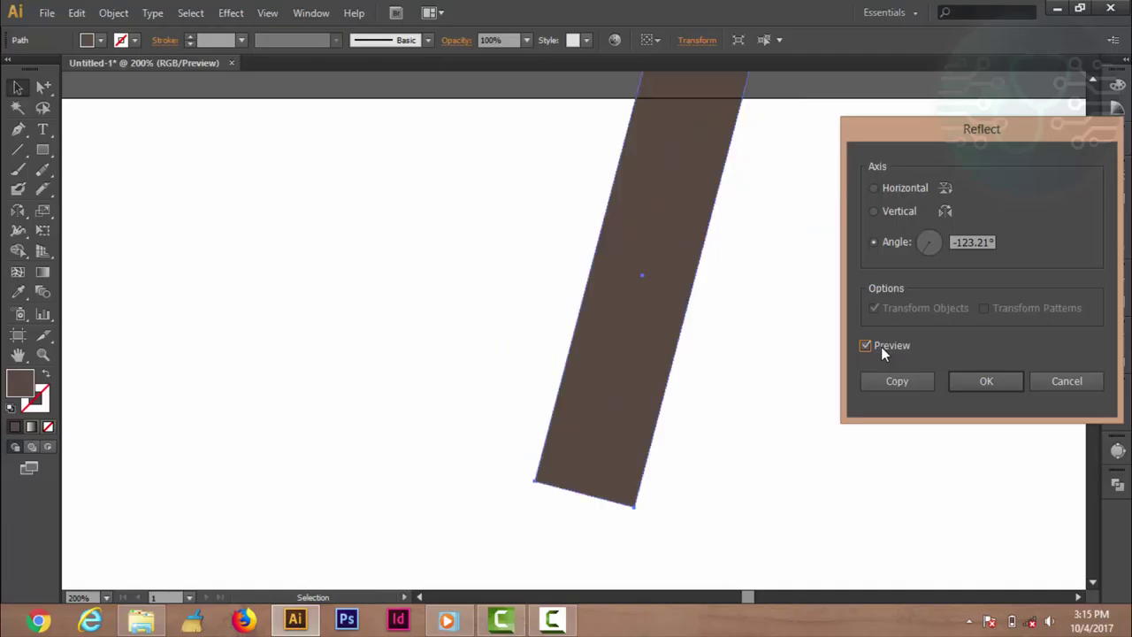
click(907, 387)
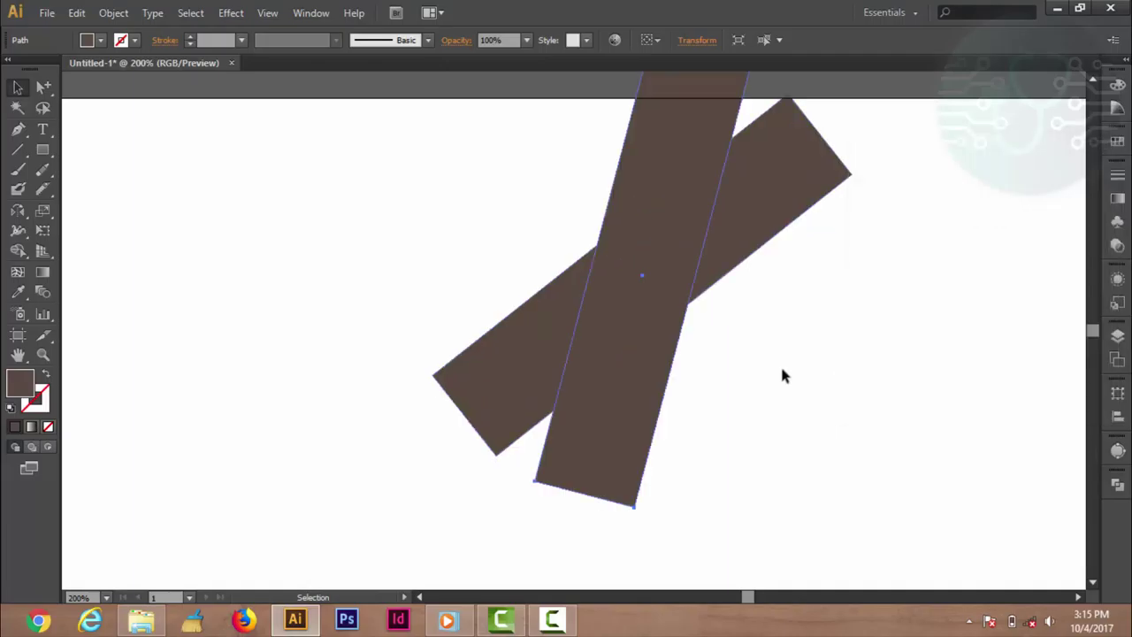
drag(654, 315, 415, 320)
click(743, 350)
- Move the left rectangle up-right until it touches the other's corner, forming a V
scroll(847, 451, up, 1)
scroll(844, 438, up, 3)
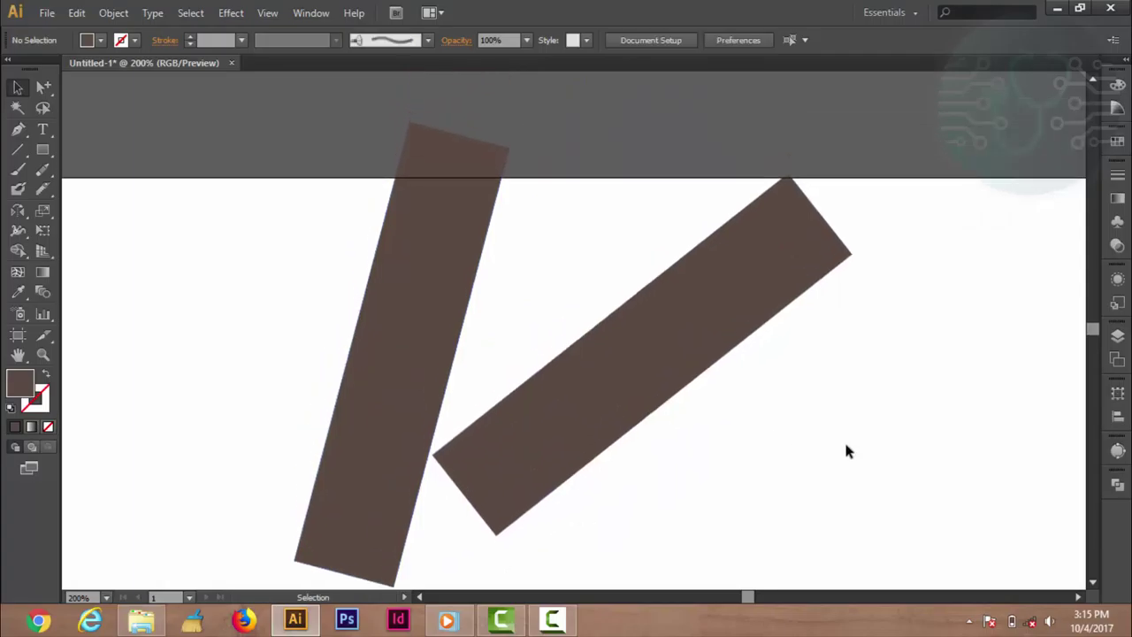
scroll(796, 437, down, 2)
drag(333, 352, 389, 217)
drag(404, 292, 455, 168)
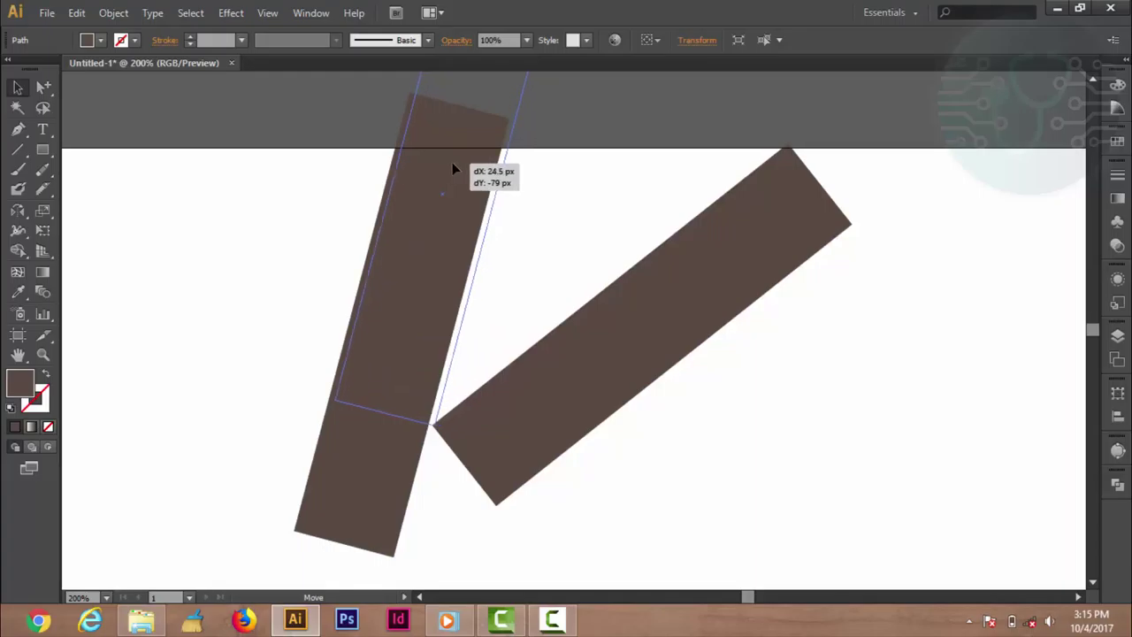
drag(456, 165, 451, 164)
click(1021, 448)
- Marquee-select both brown rectangles and delete them
scroll(1021, 447, up, 3)
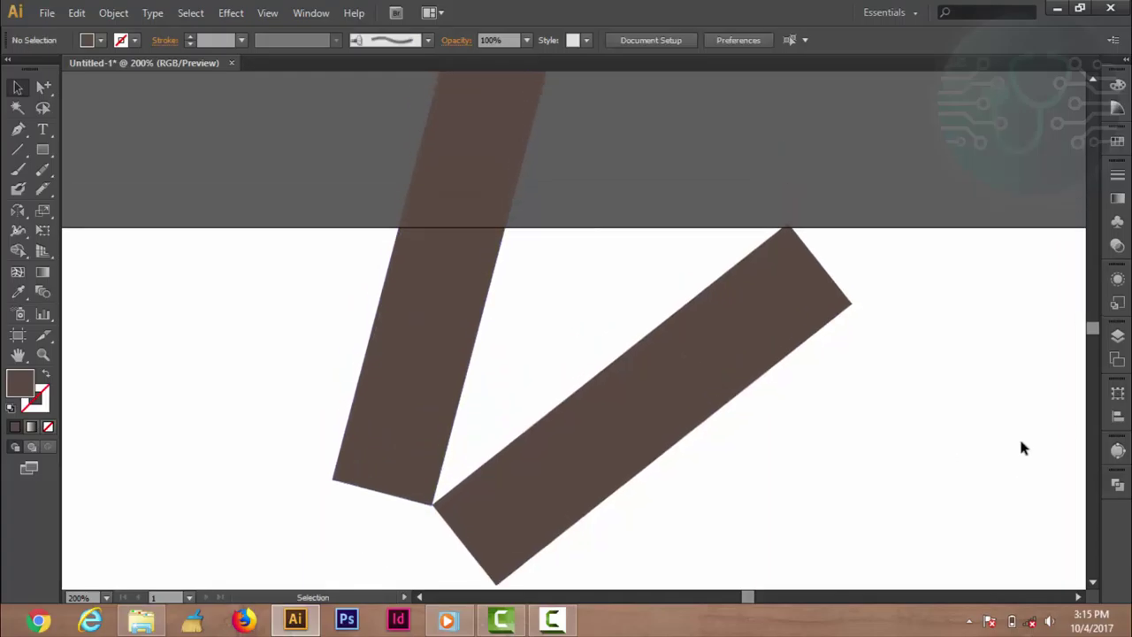
scroll(1022, 447, up, 2)
scroll(1021, 448, down, 1)
scroll(1021, 447, down, 1)
scroll(1021, 448, down, 1)
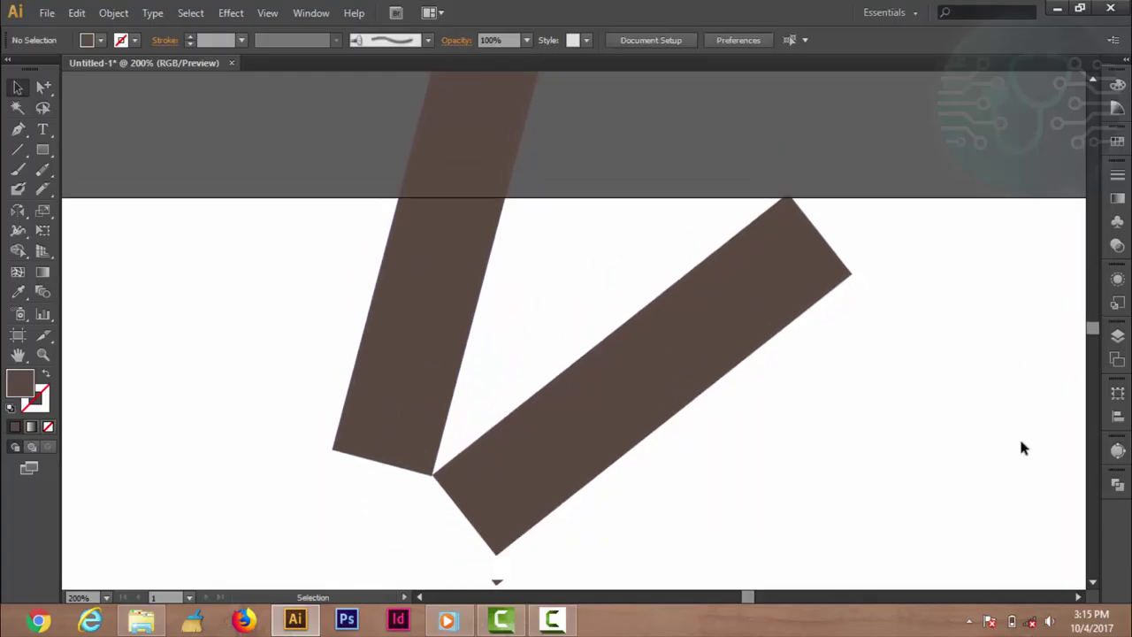
scroll(1021, 447, down, 1)
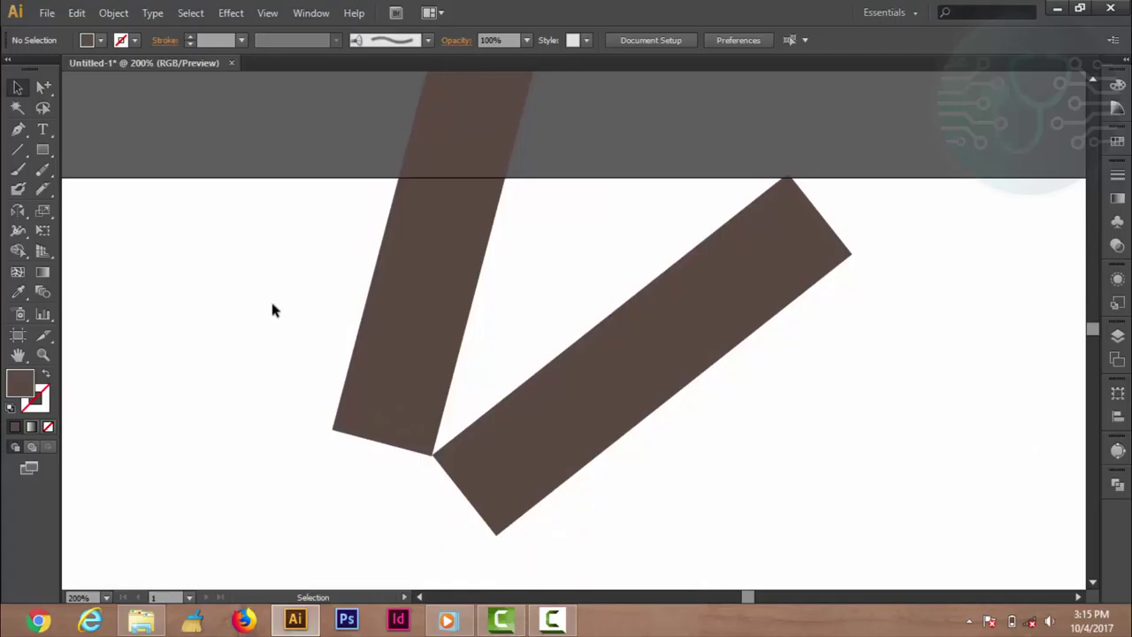
drag(197, 269, 601, 460)
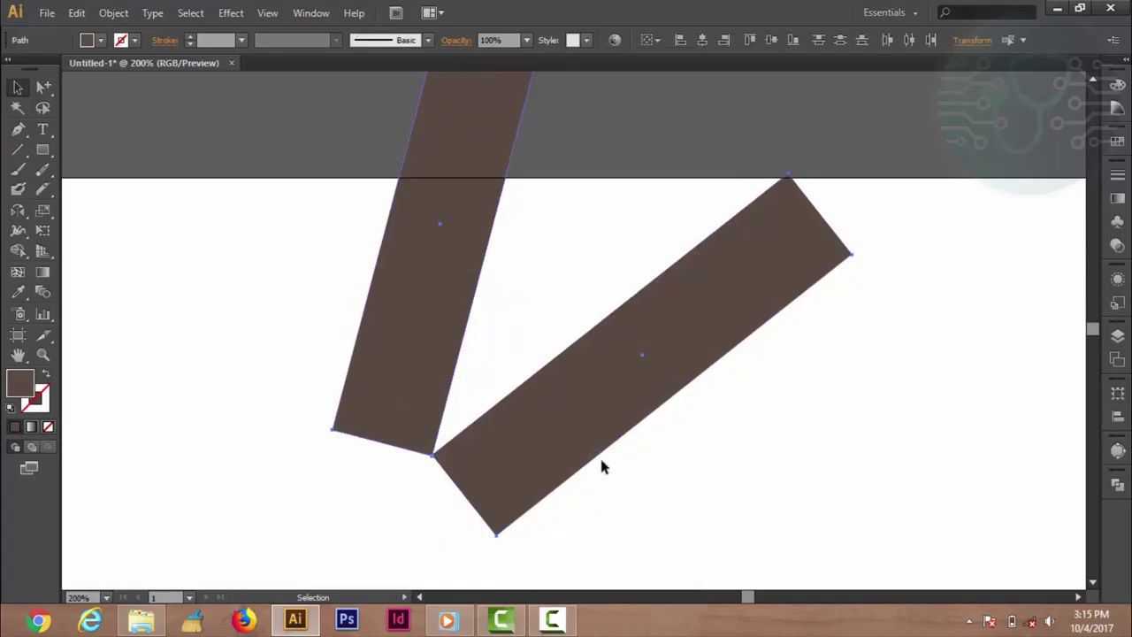
key(Delete)
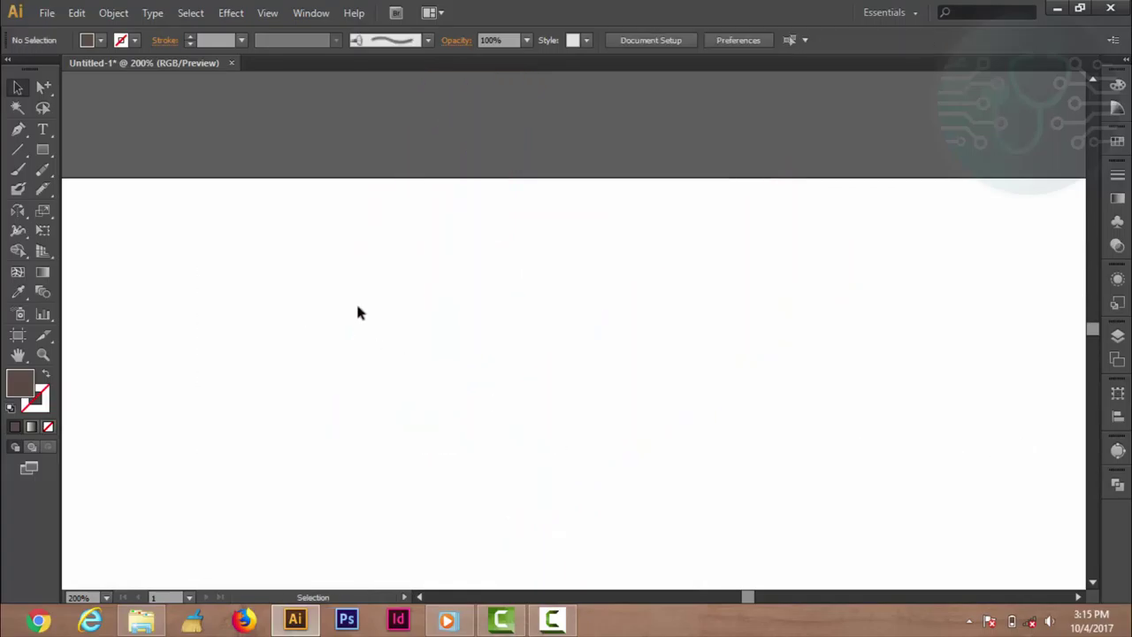
- Choose the Path Eraser Tool from the pencil tool group on the empty artboard
click(16, 173)
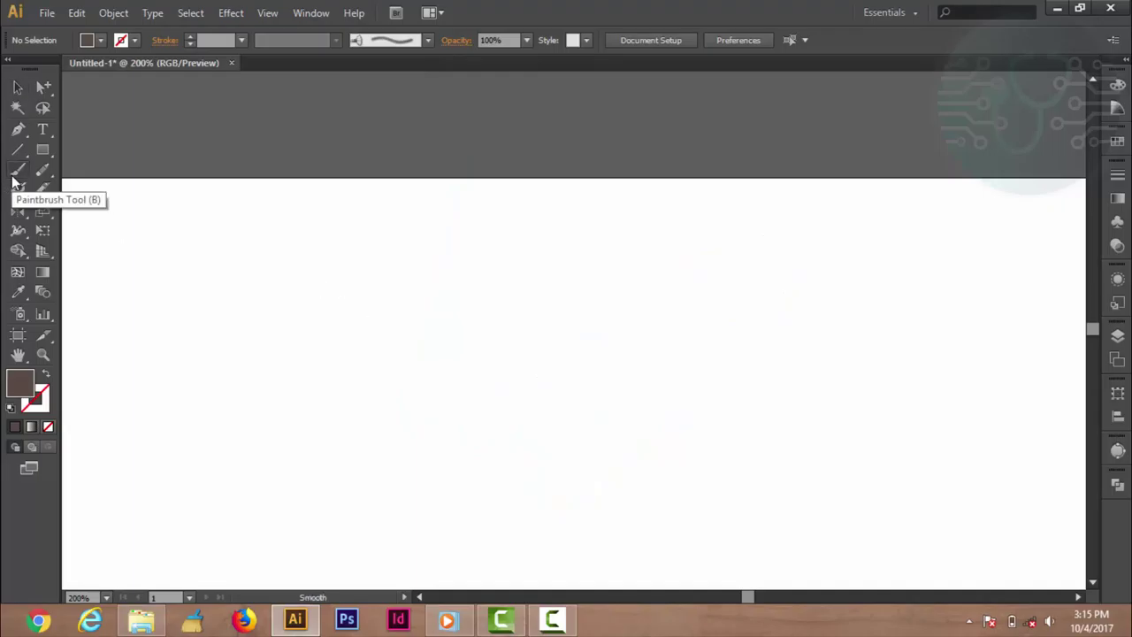
click(42, 171)
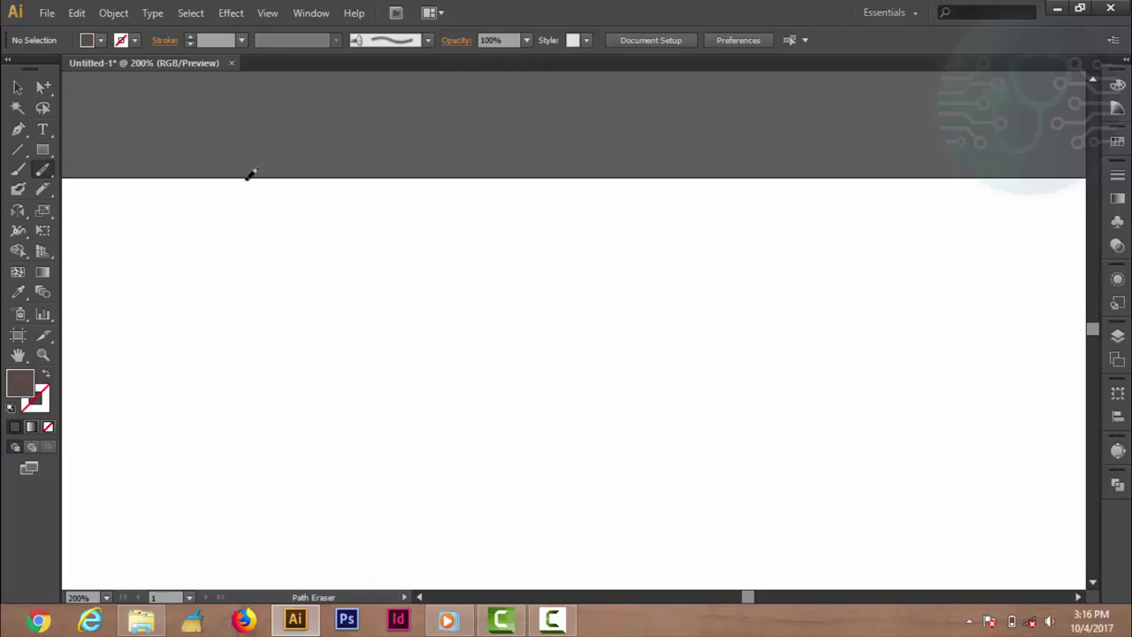
scroll(251, 175, up, 1)
scroll(251, 174, up, 2)
scroll(250, 174, up, 1)
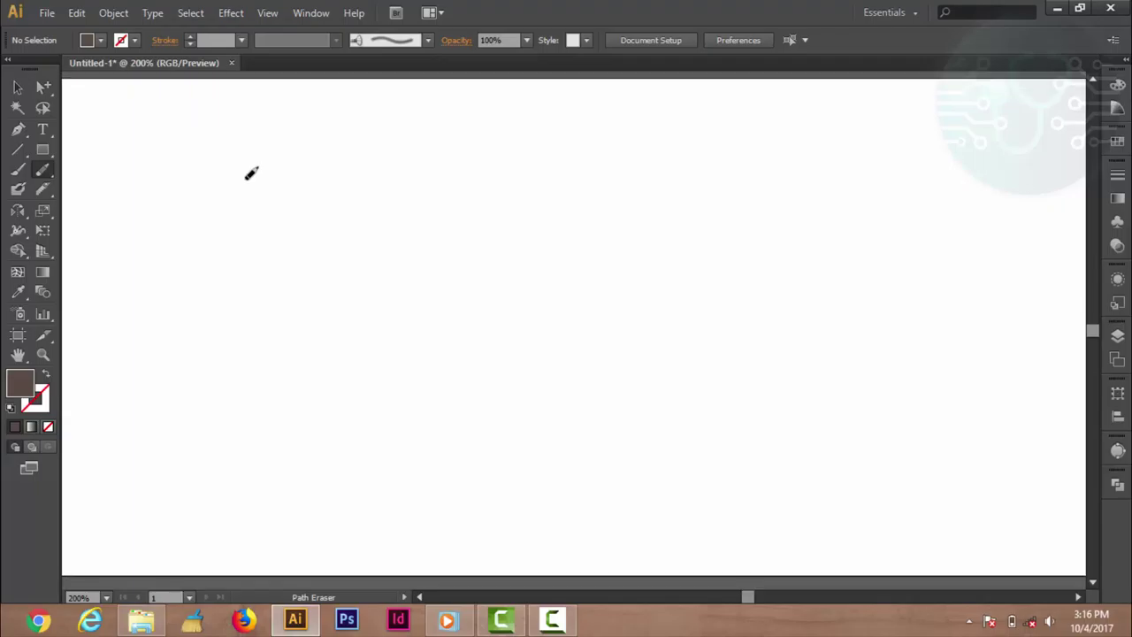
scroll(250, 174, up, 1)
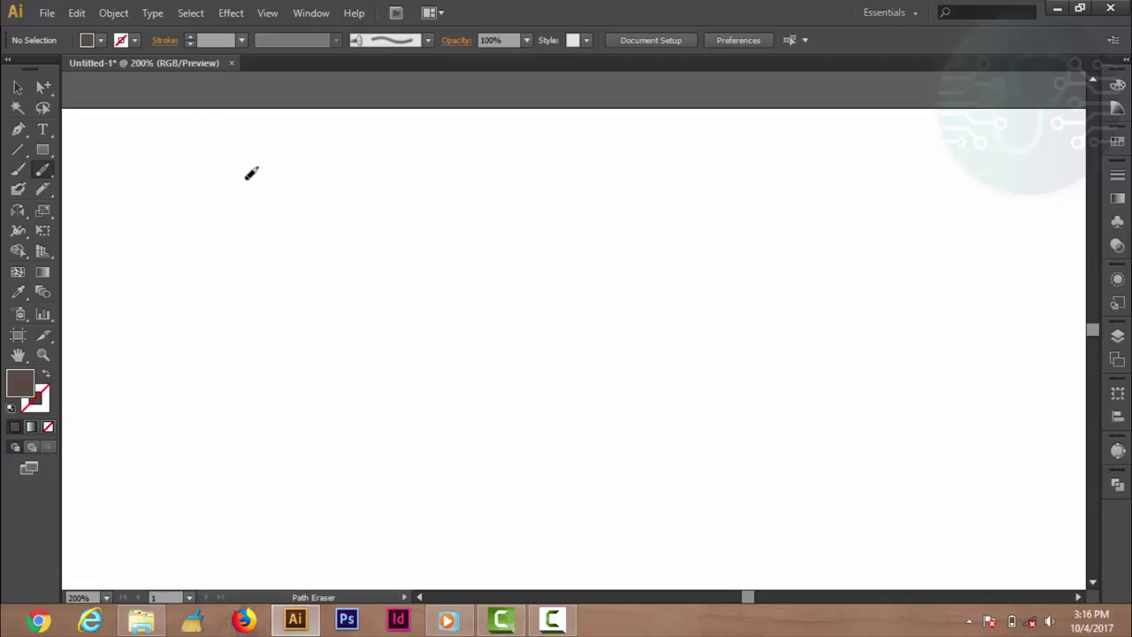